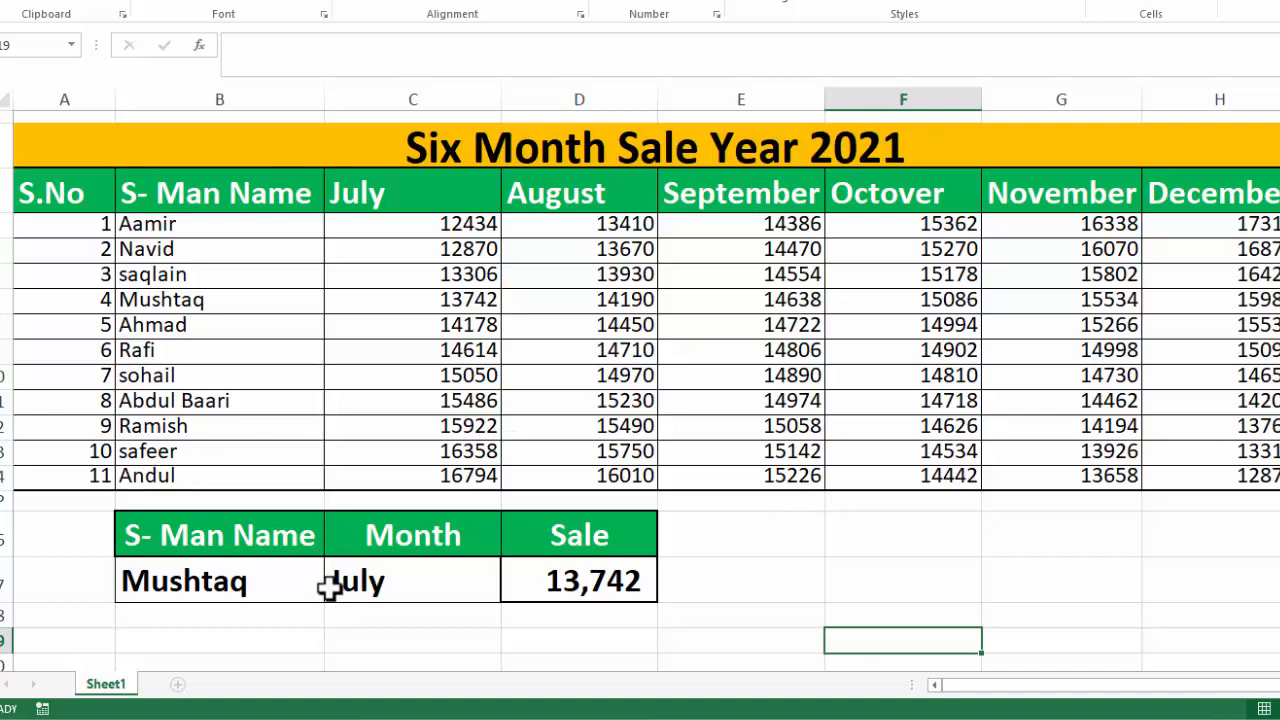
Inspect the choices in the salesman name and month drop-down lists of the lookup table in row 17
click(289, 591)
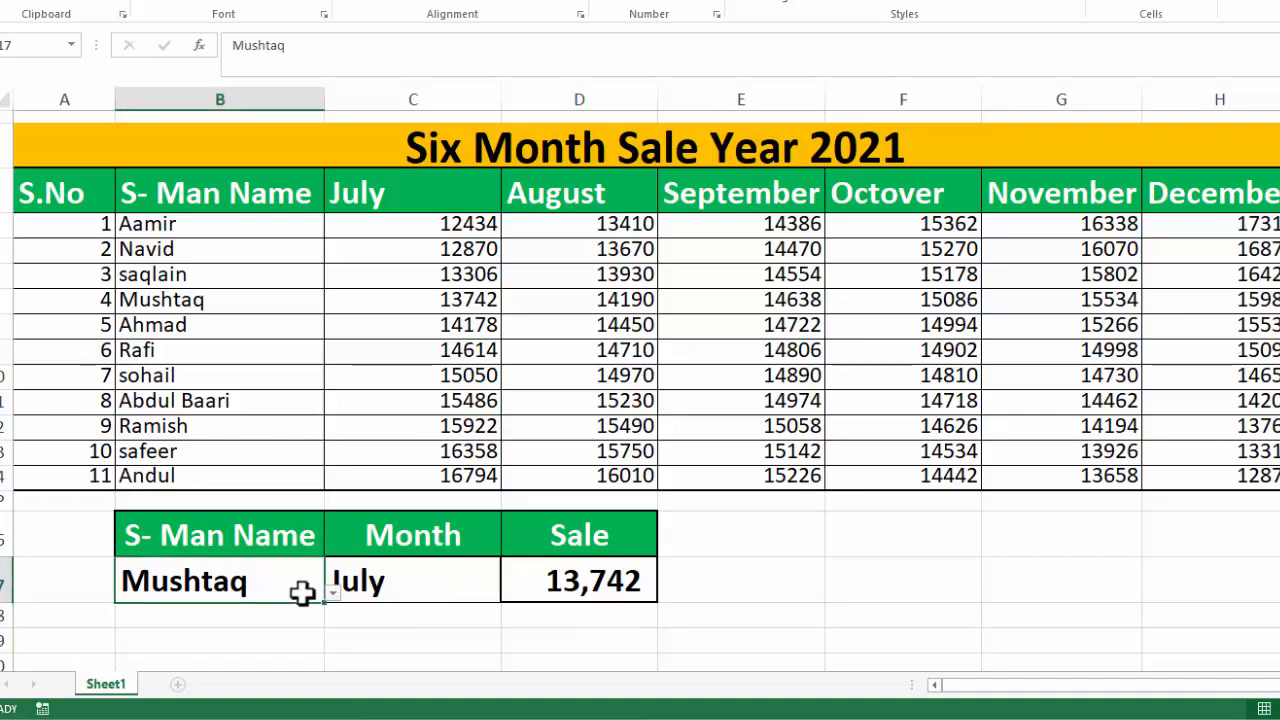
click(333, 596)
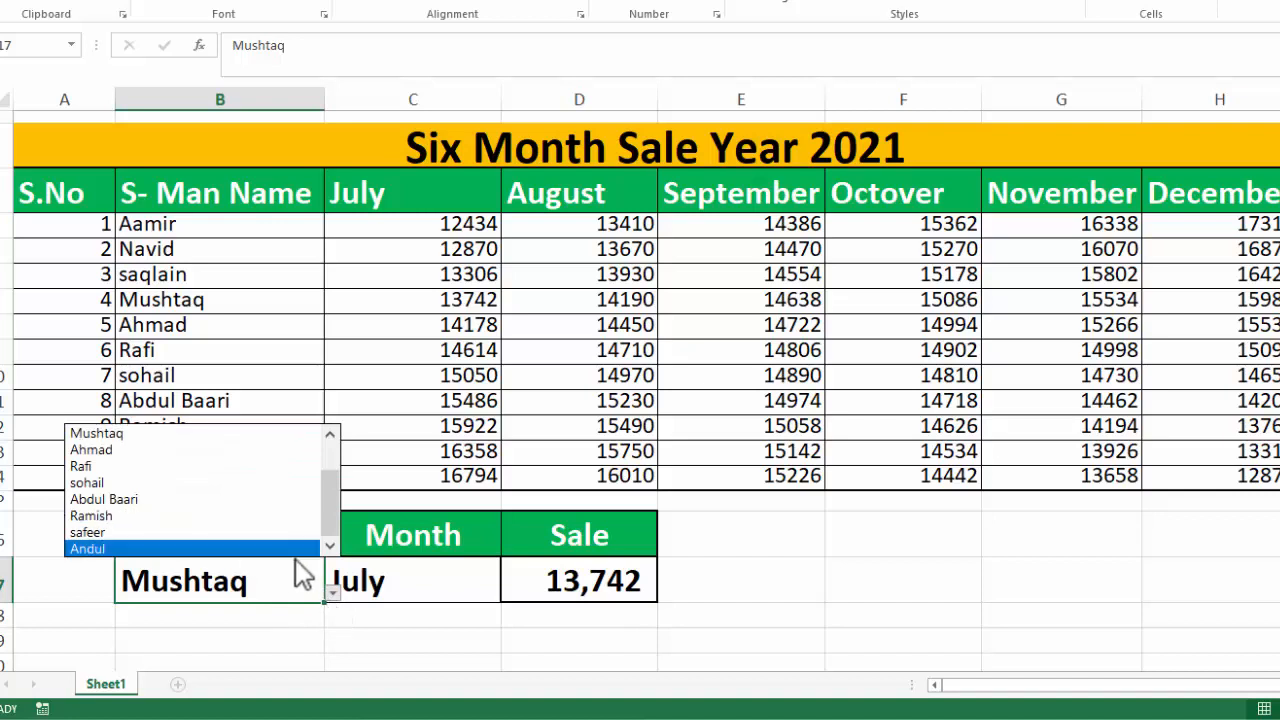
click(390, 594)
click(404, 586)
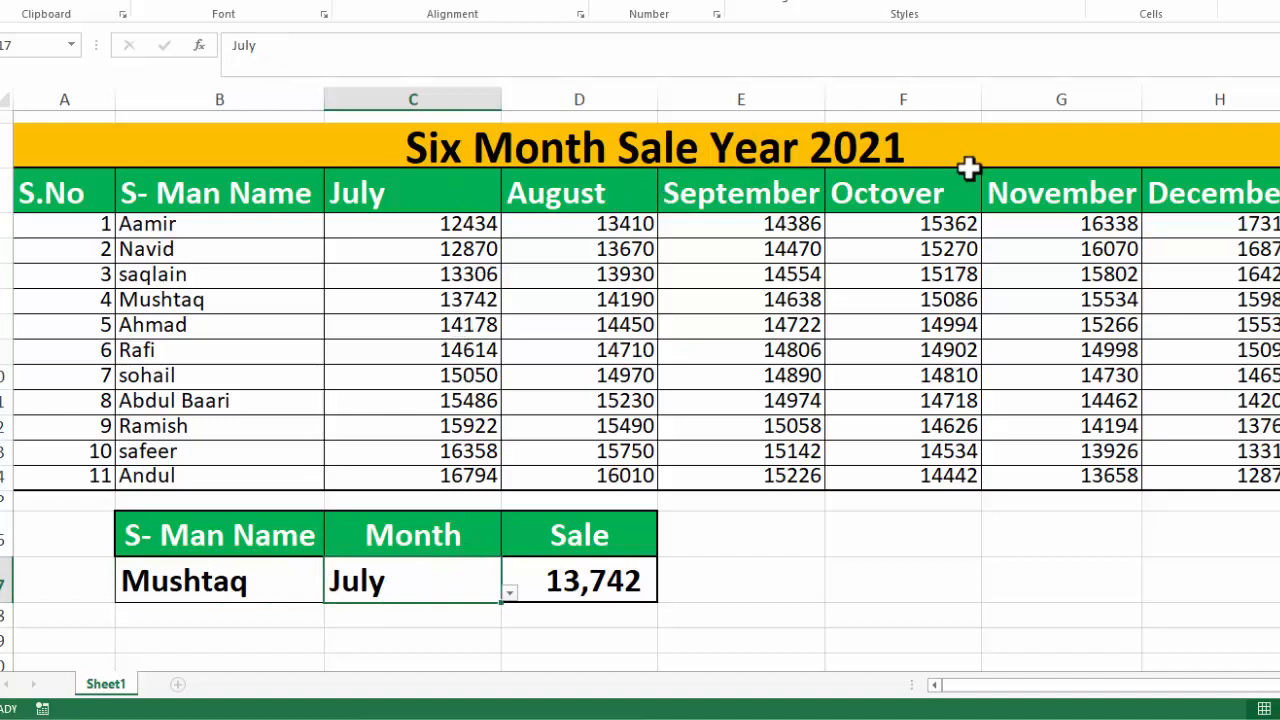
click(509, 594)
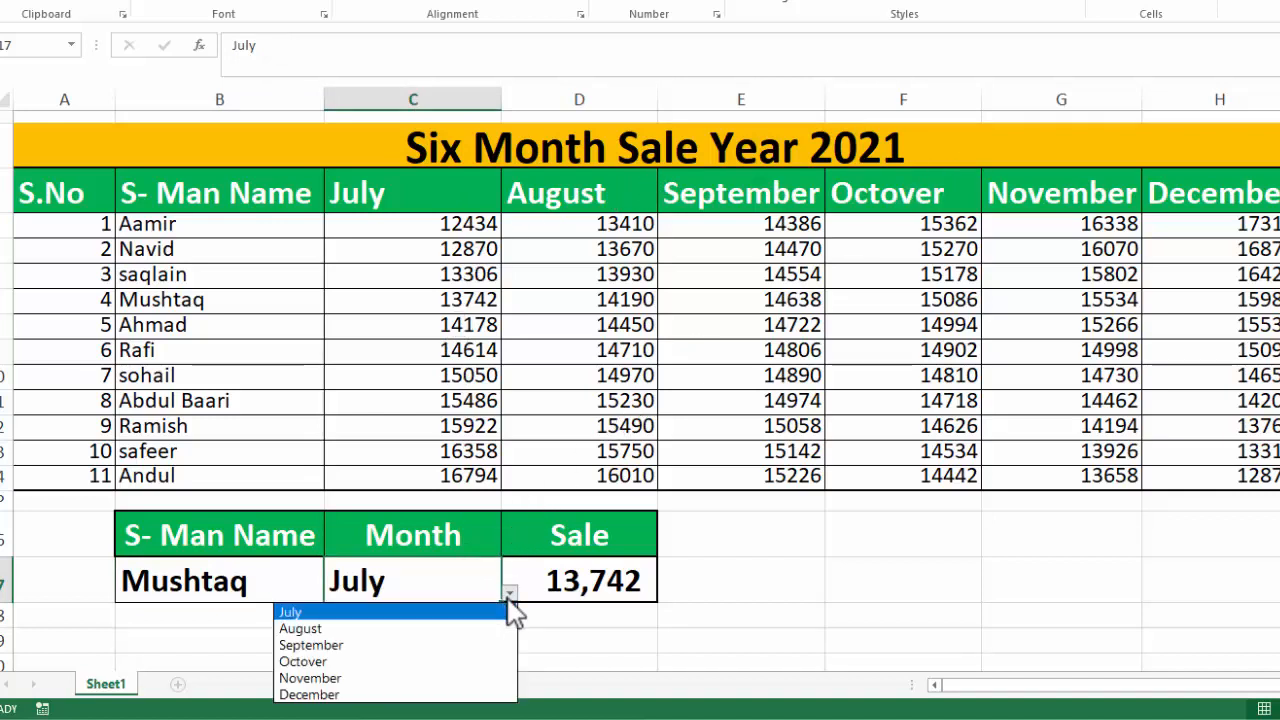
click(508, 601)
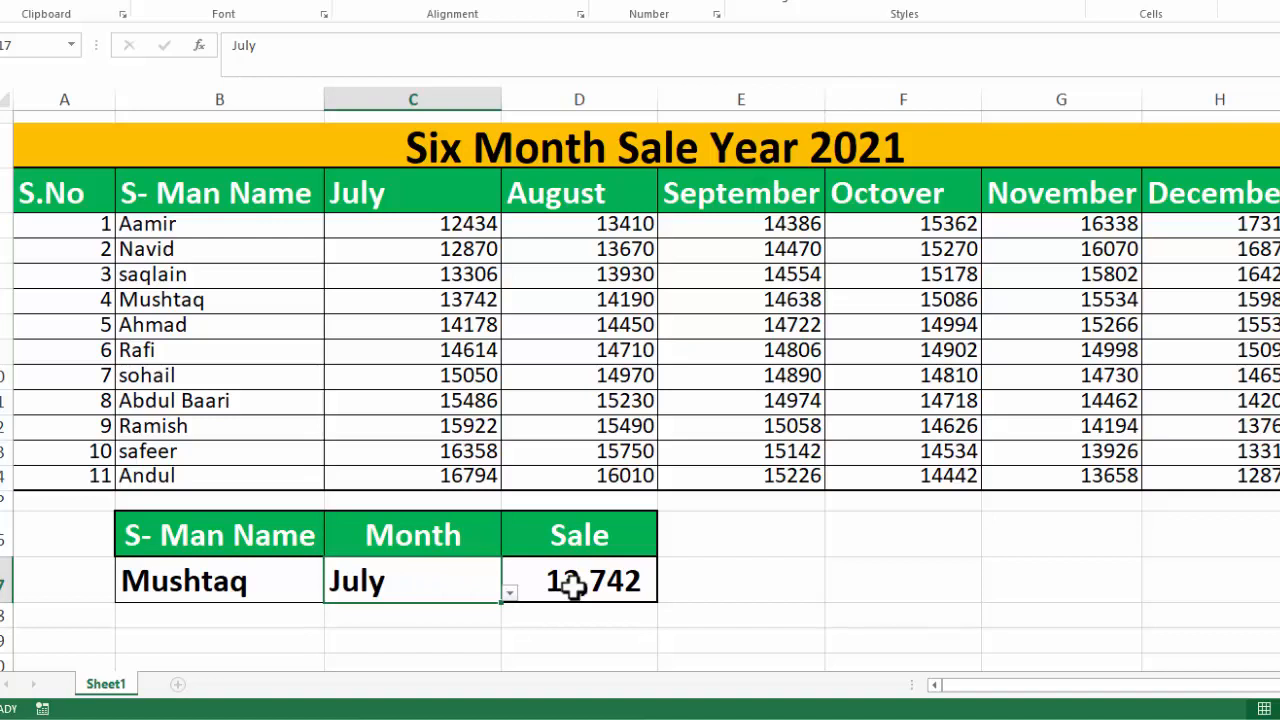
Set the lookup to the salesman with S.No 9 and the month December, comparing the sale with the main table
click(294, 576)
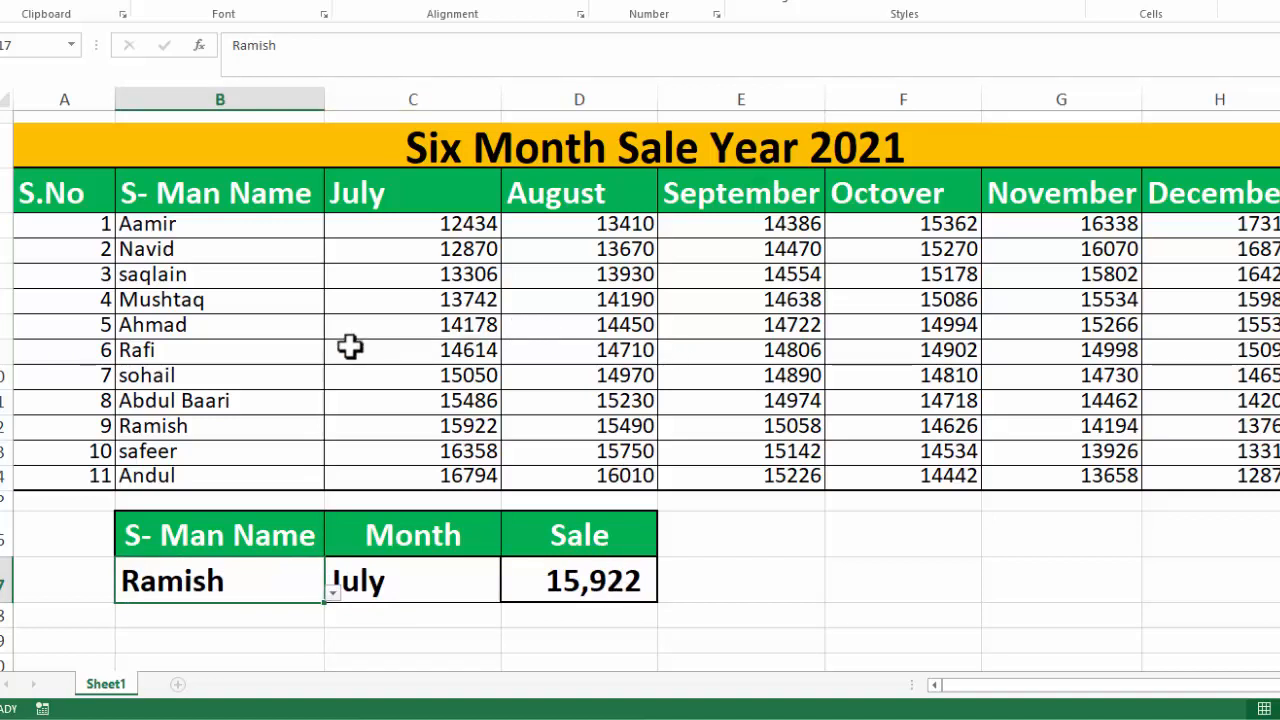
click(484, 431)
click(458, 582)
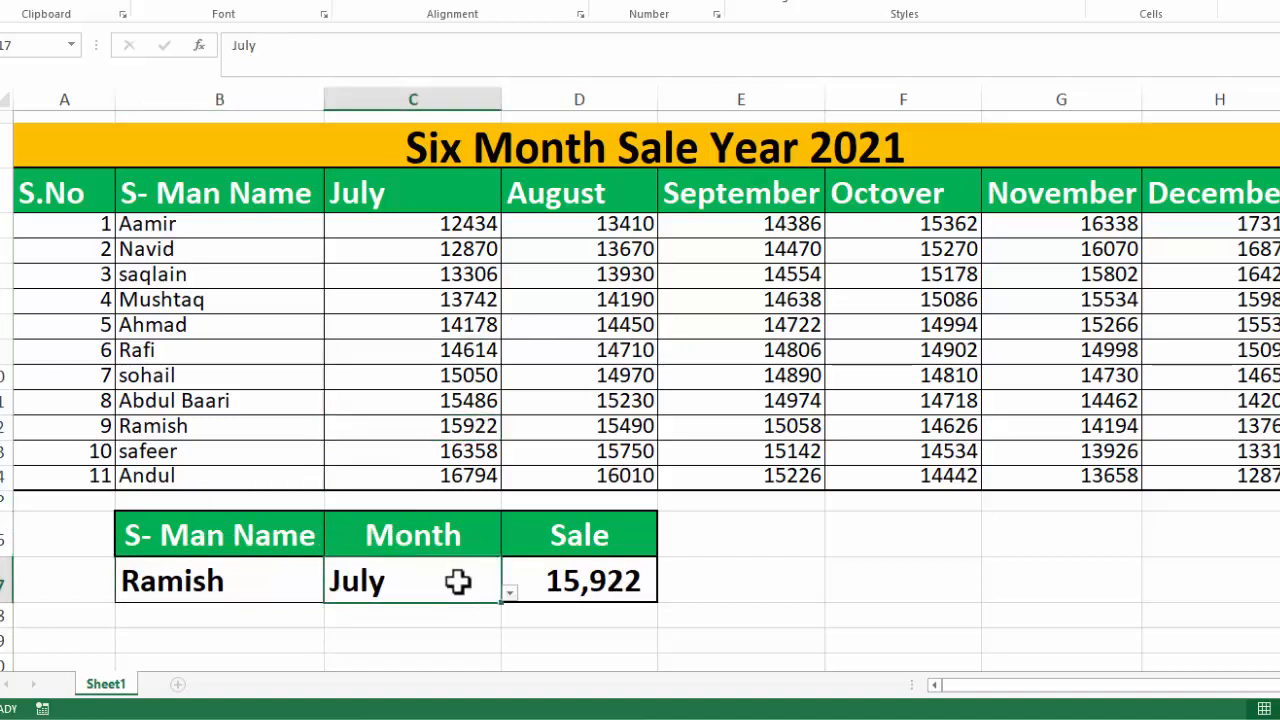
click(510, 598)
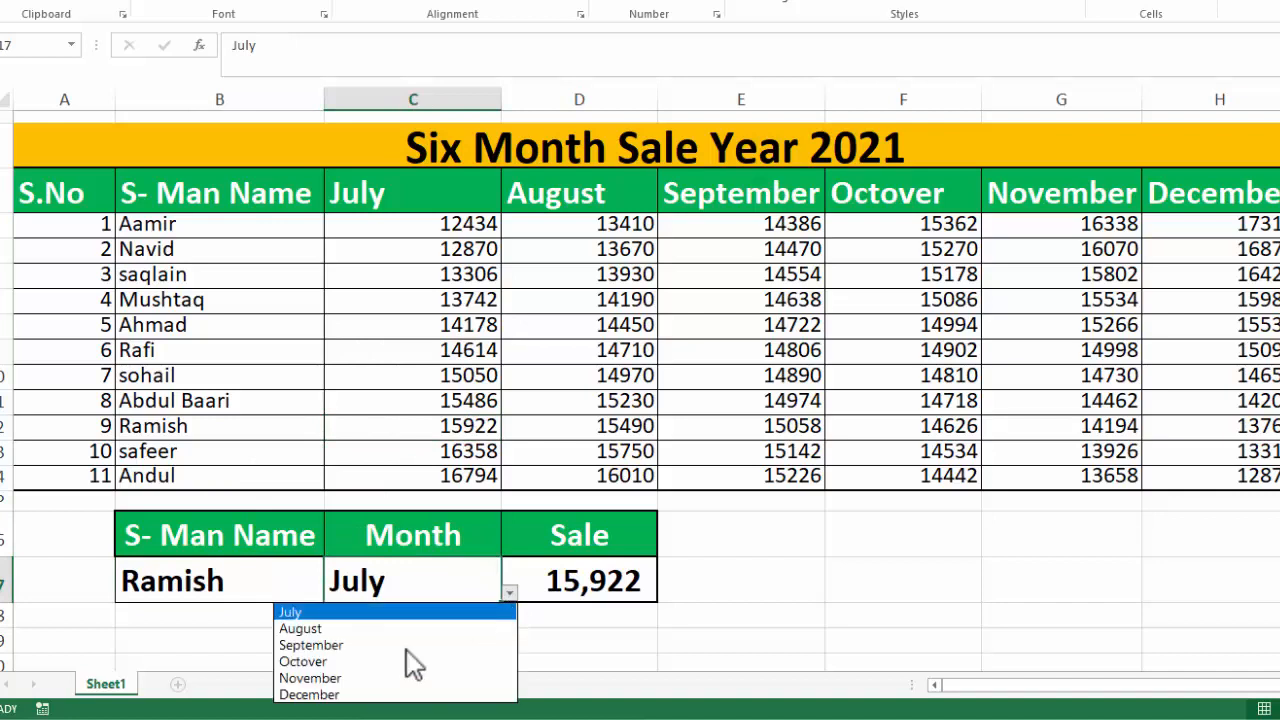
click(358, 705)
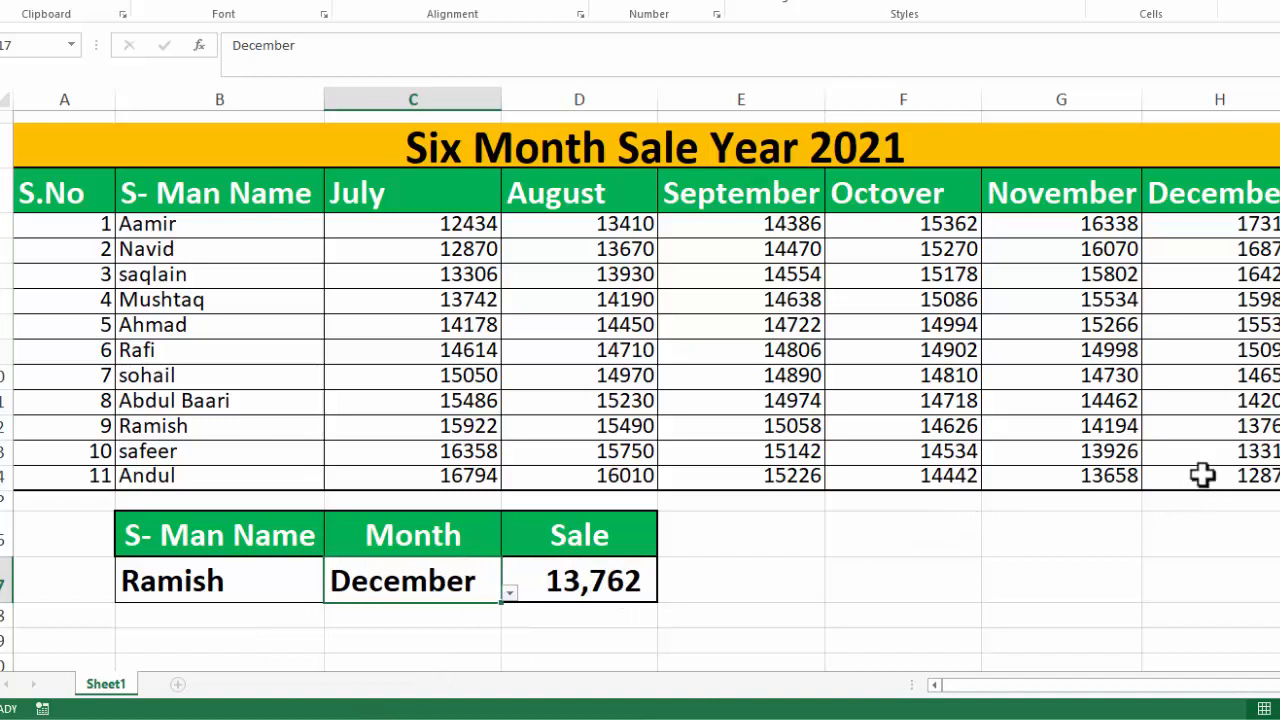
click(1262, 428)
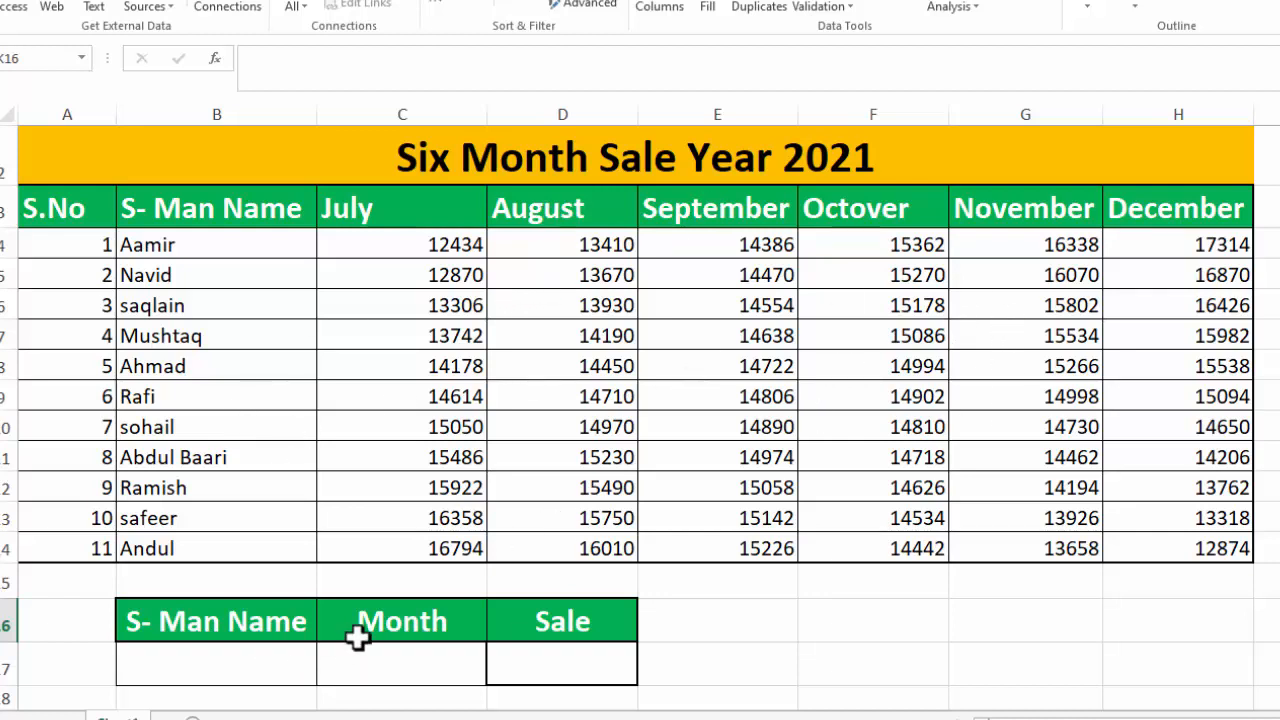
Add a List data validation to the salesman name cell B17, using =$B$4:$B$14 as the source
click(284, 660)
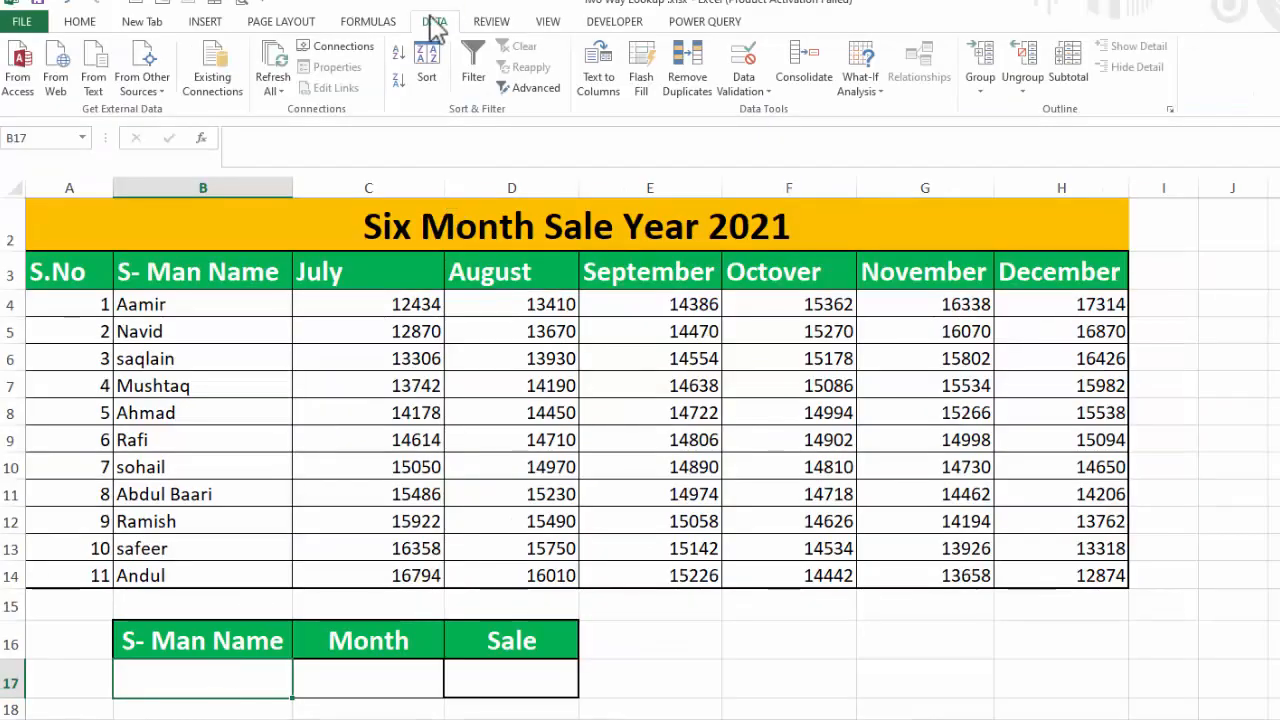
click(755, 92)
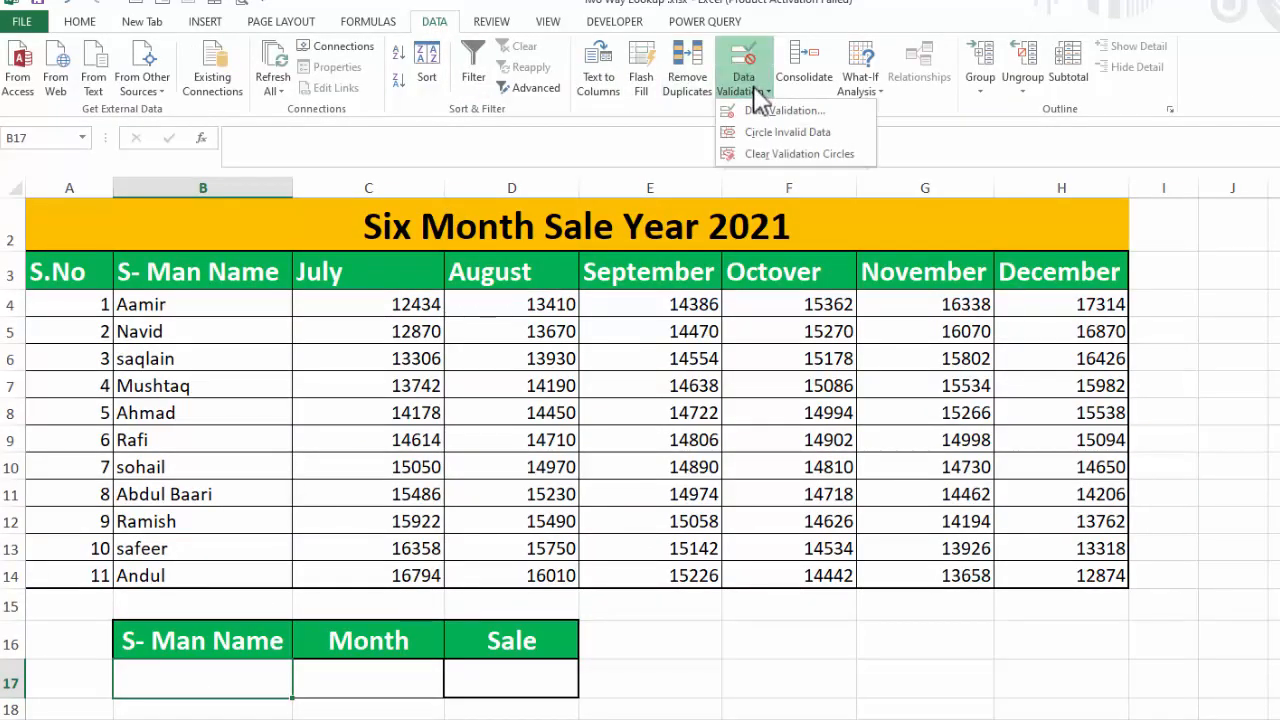
click(758, 114)
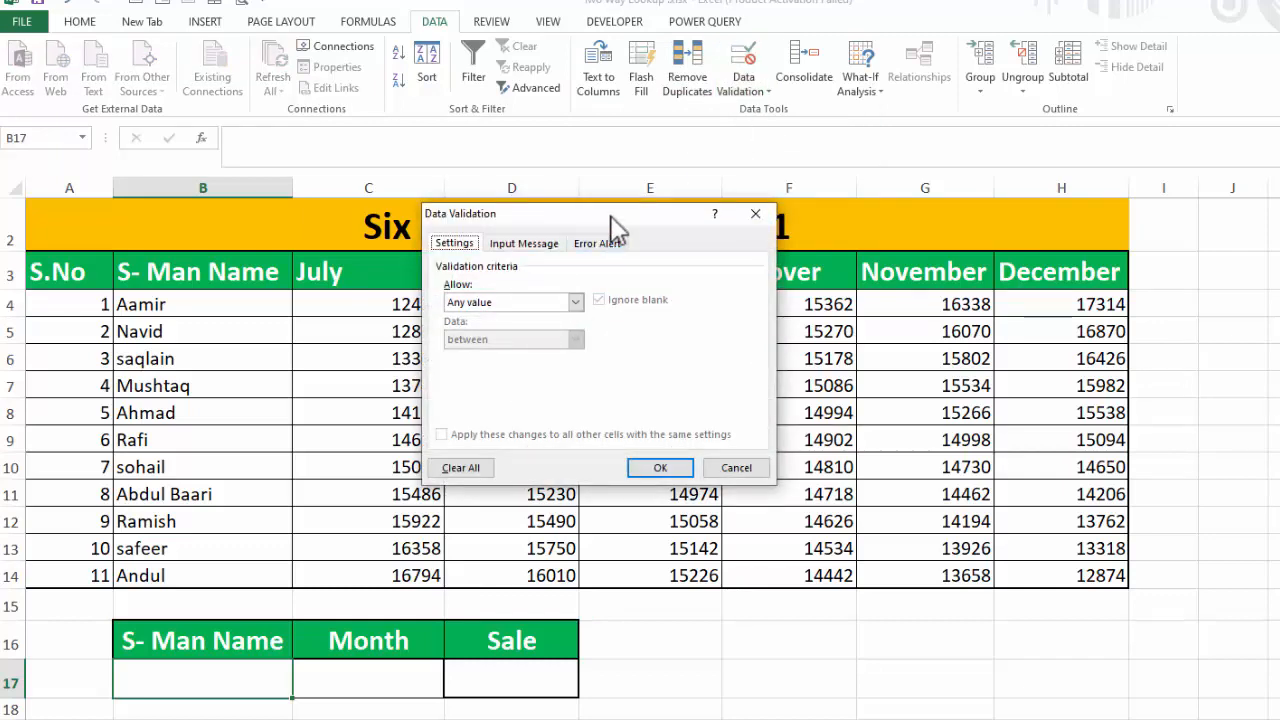
drag(608, 214, 710, 198)
click(680, 285)
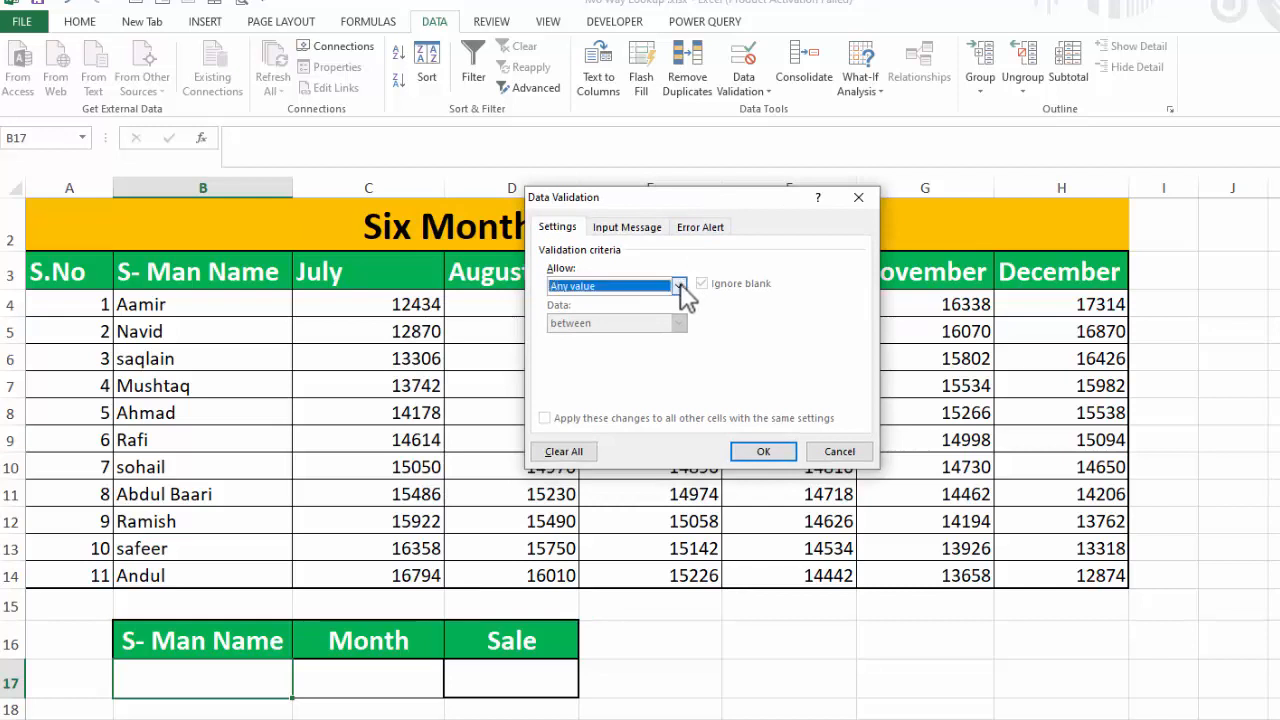
click(615, 333)
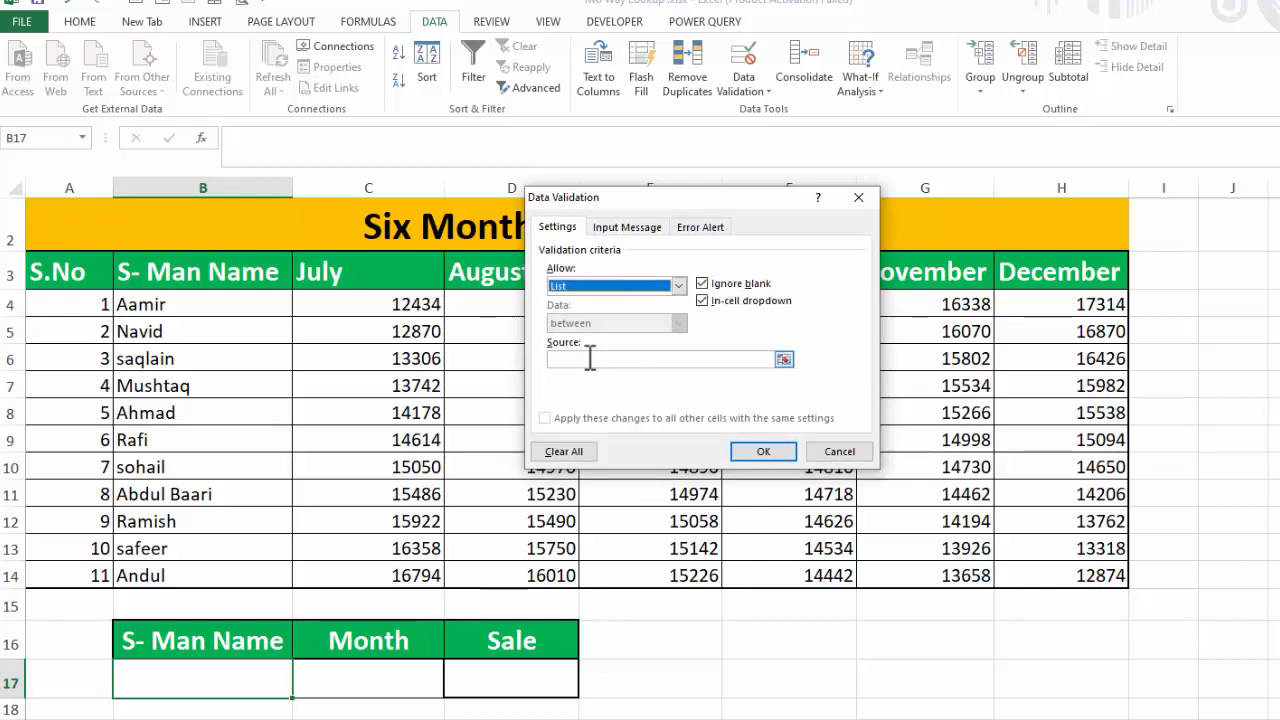
click(589, 358)
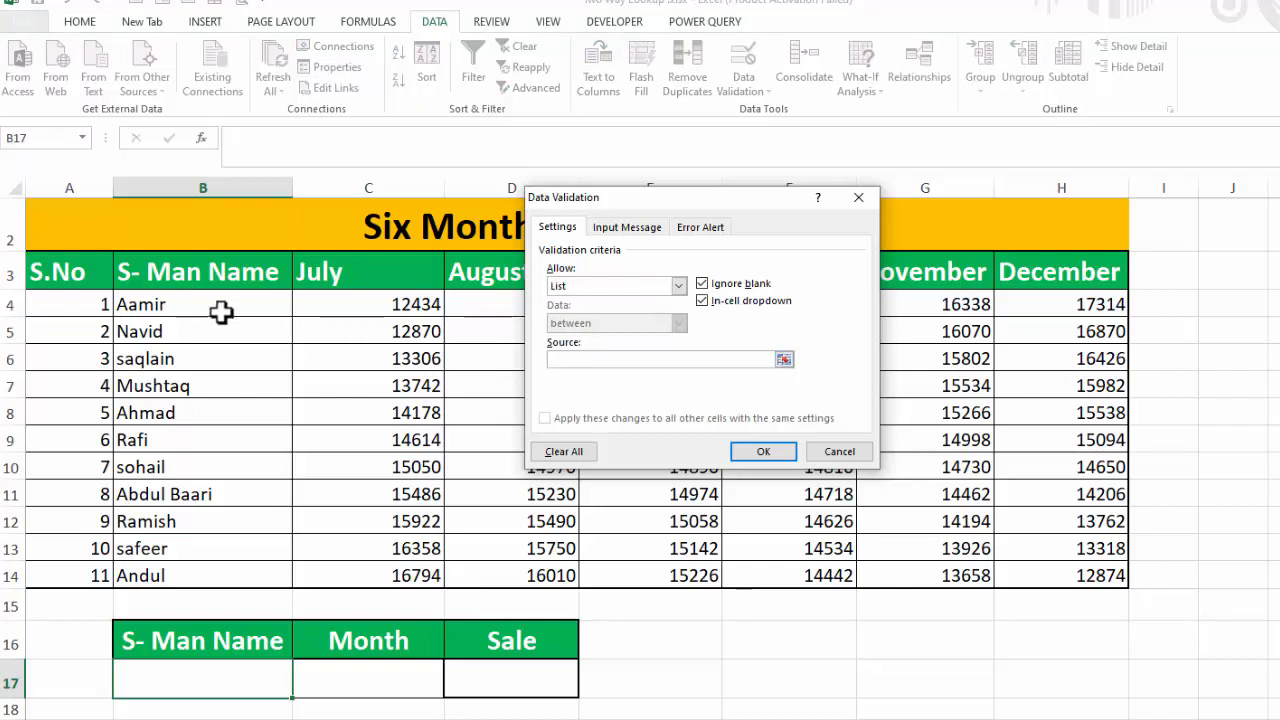
drag(220, 309, 203, 572)
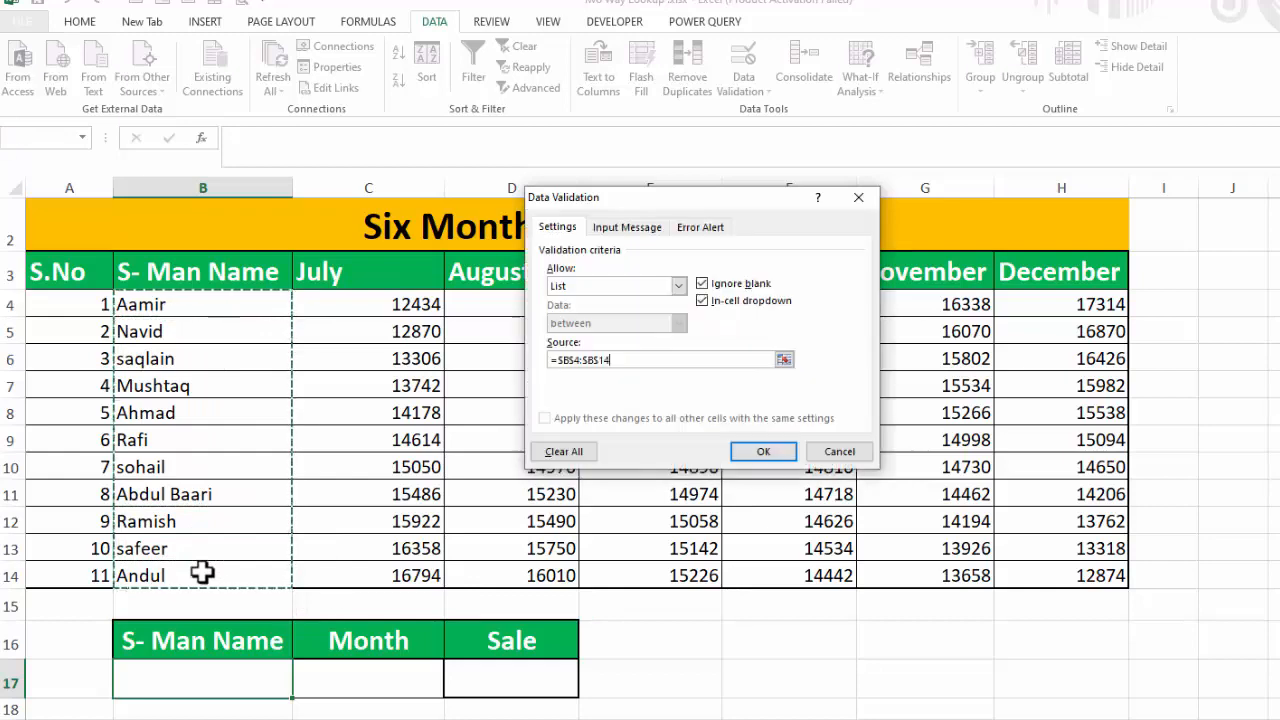
click(761, 453)
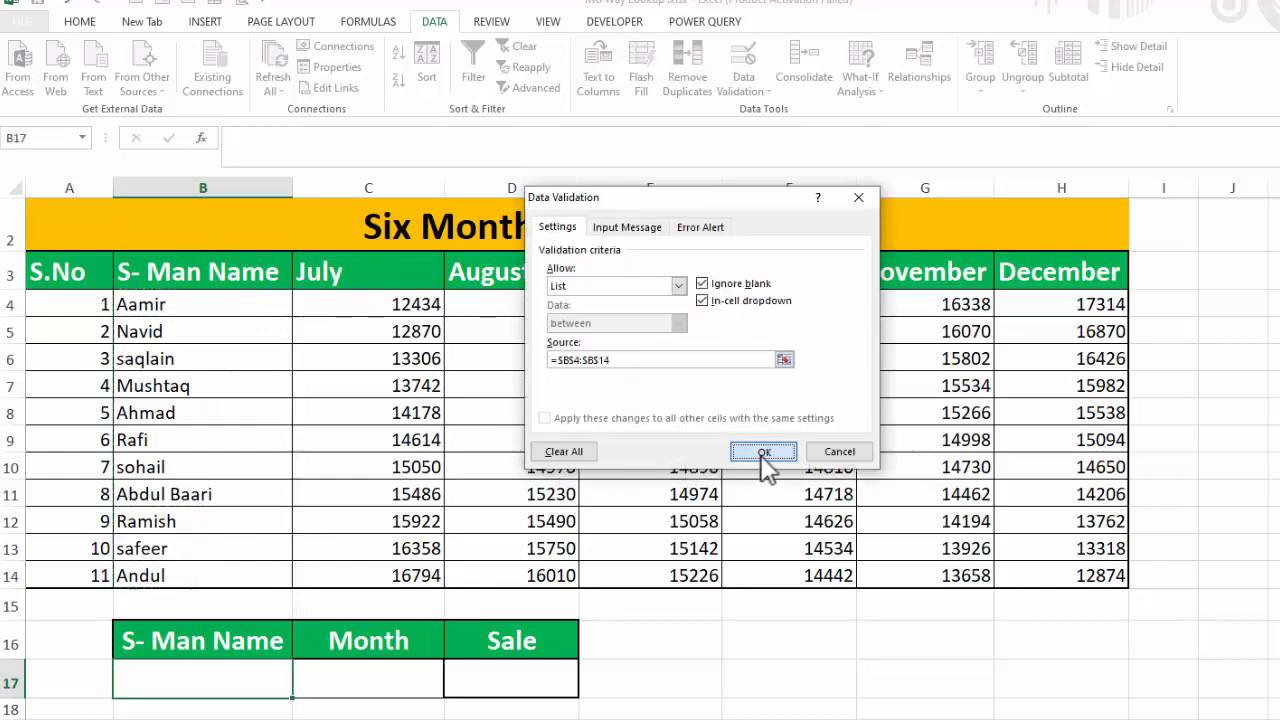
Test the drop-down in B17 and choose the salesman with S.No 6
click(300, 690)
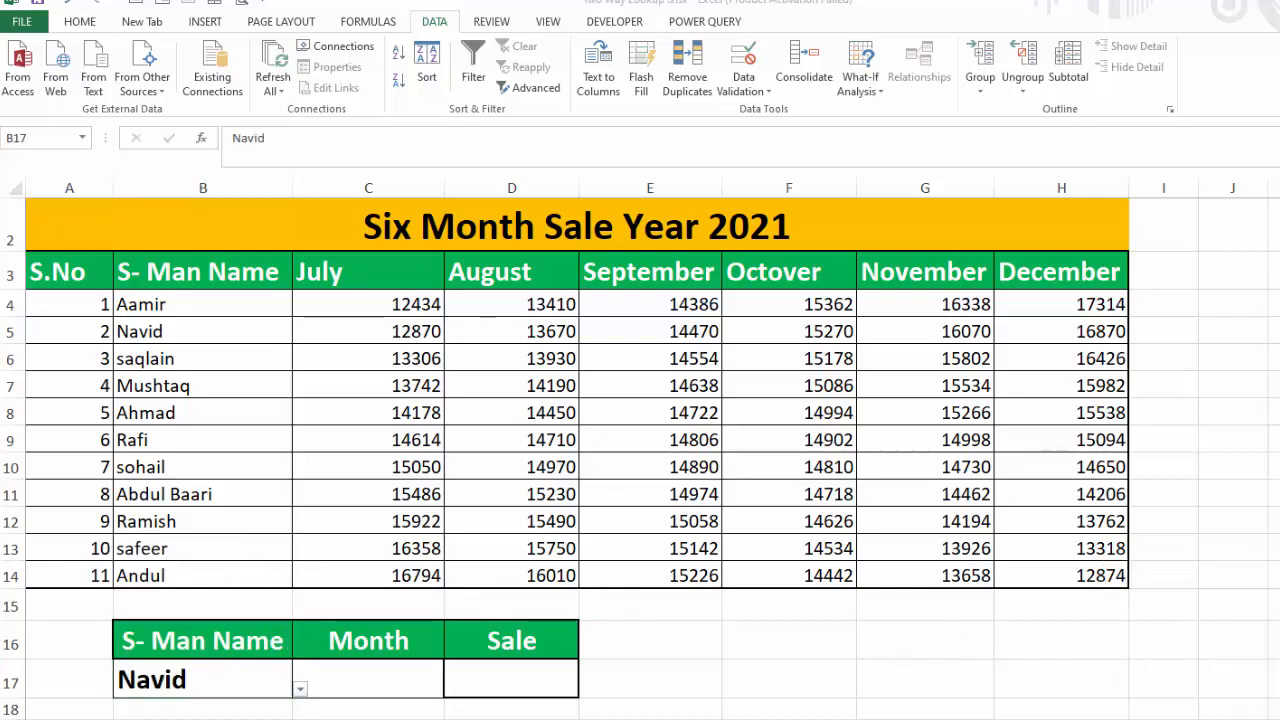
click(299, 690)
click(150, 608)
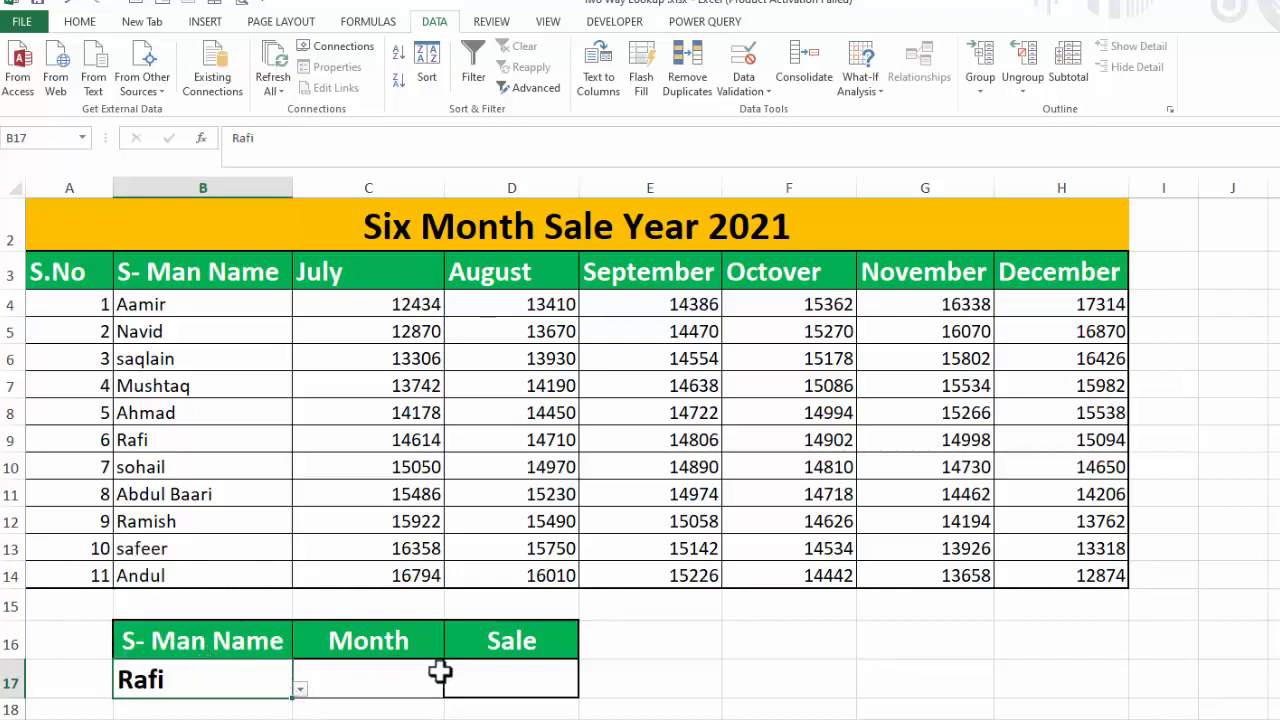
Add a List data validation to the month cell C17, using the header range =$C$3:$H$3 as the source
click(370, 679)
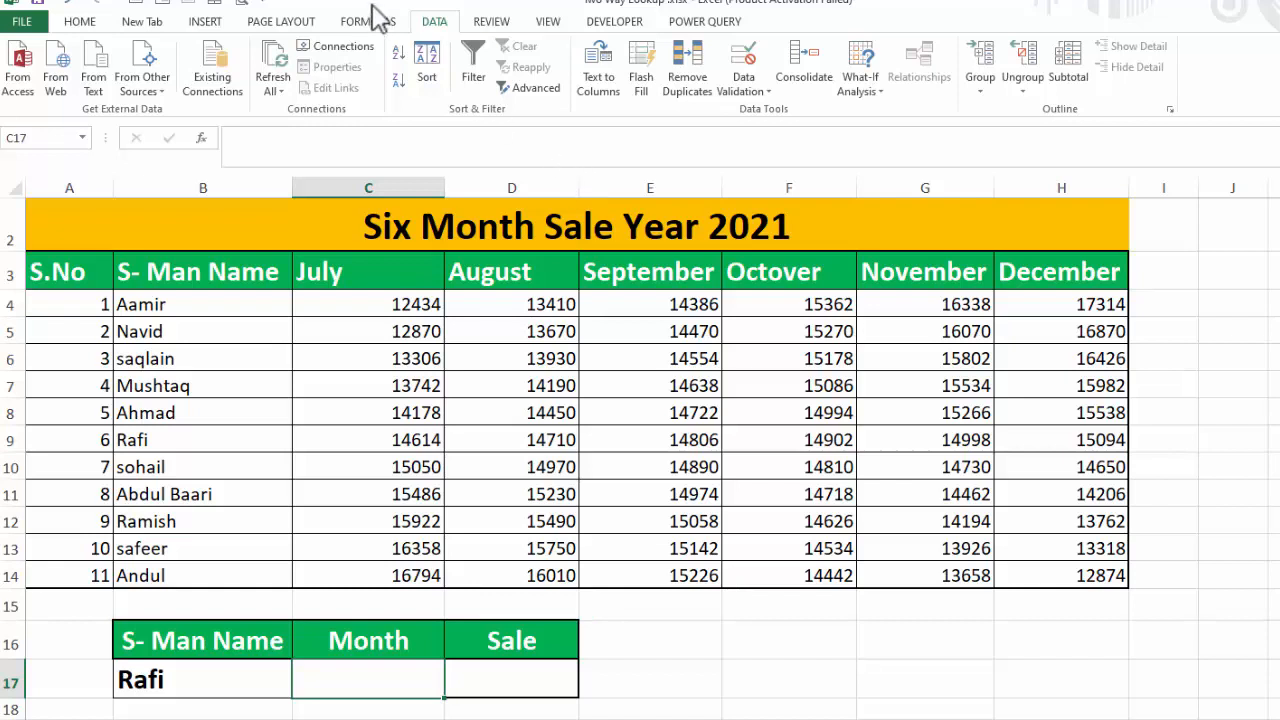
click(745, 88)
click(780, 111)
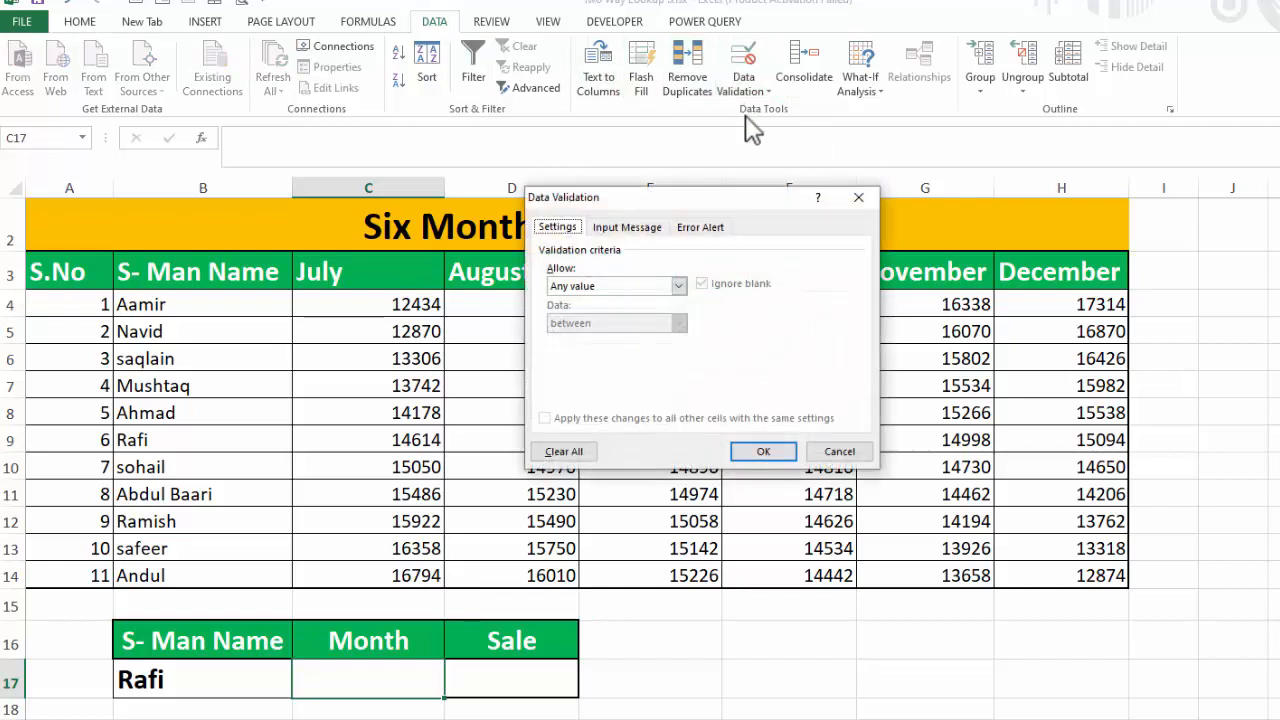
click(678, 287)
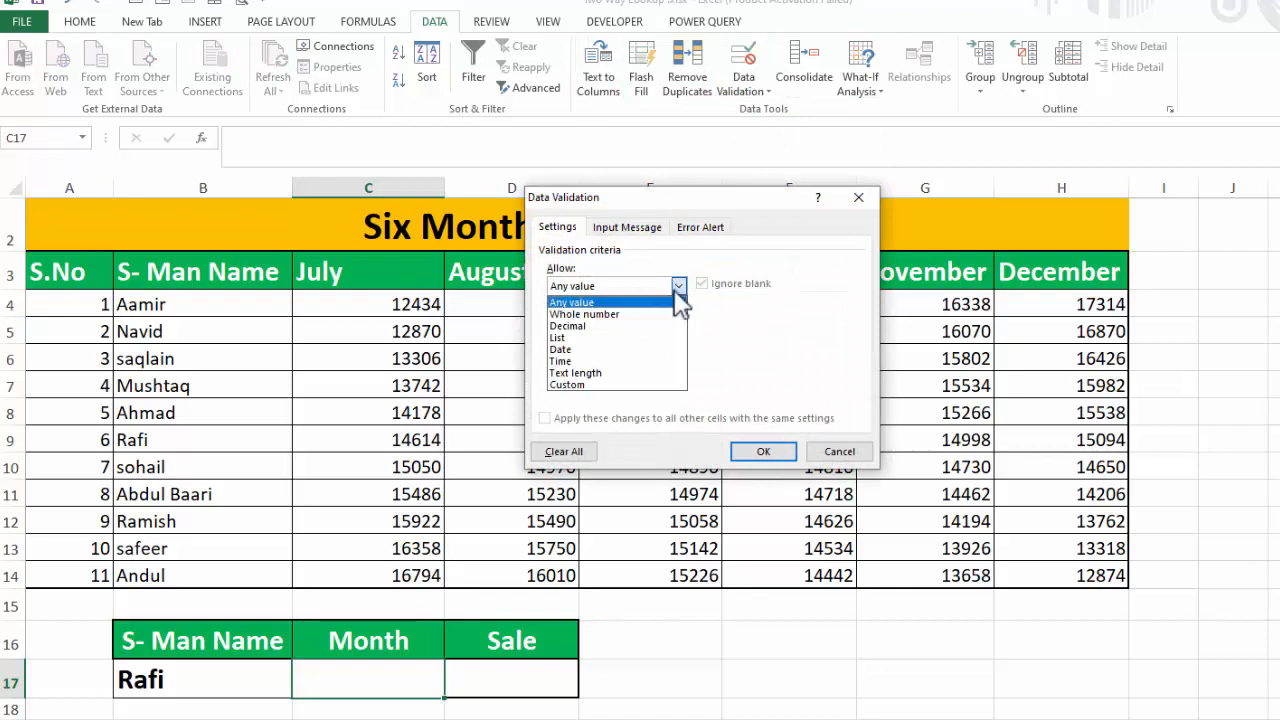
click(612, 340)
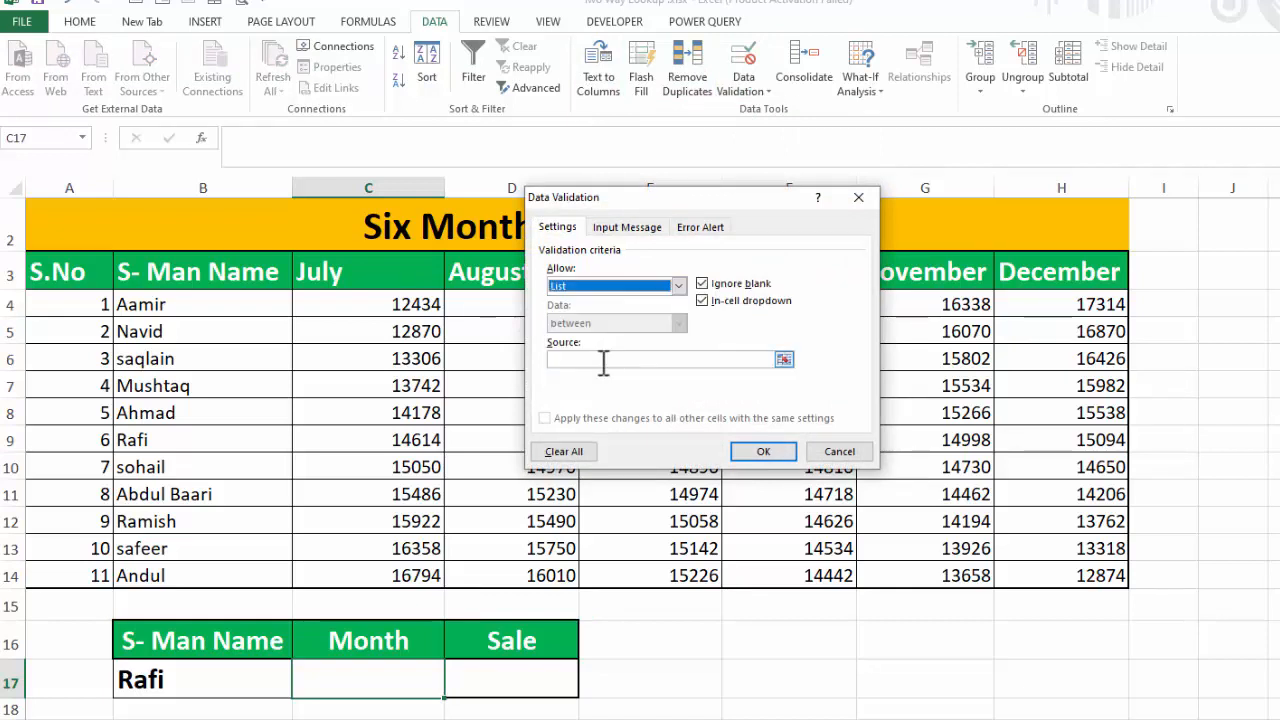
click(603, 362)
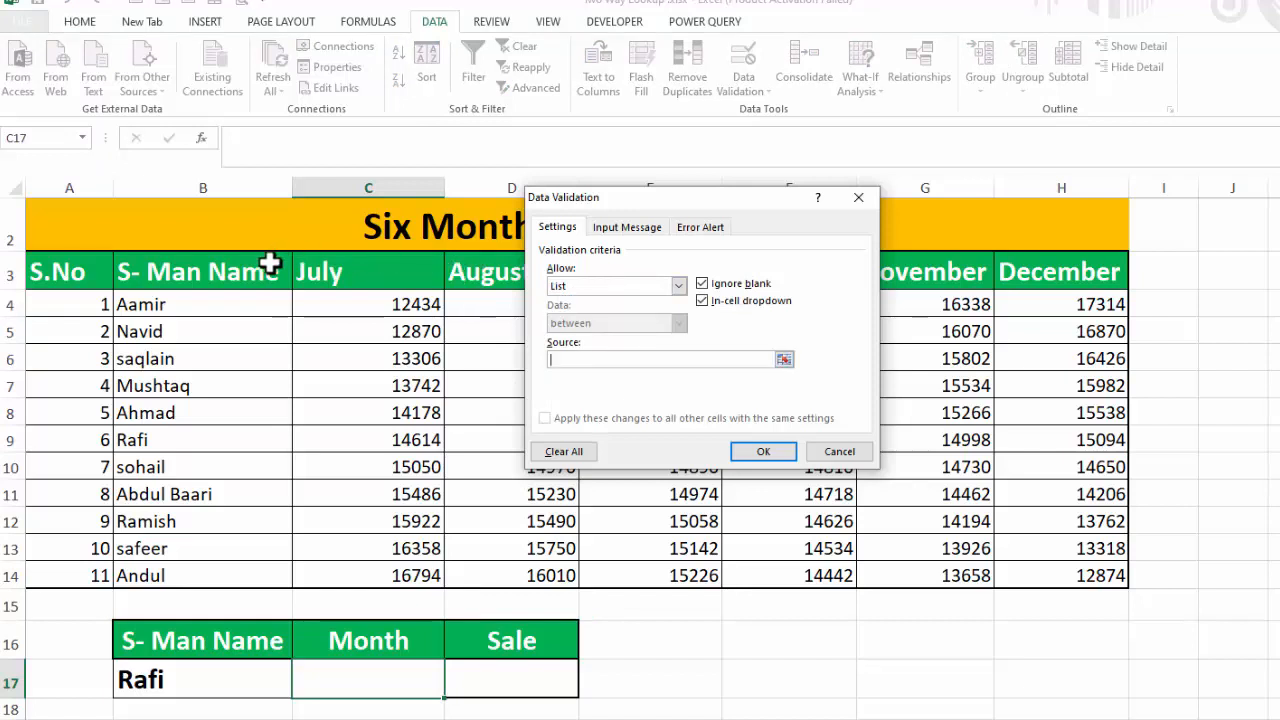
drag(330, 270, 1030, 271)
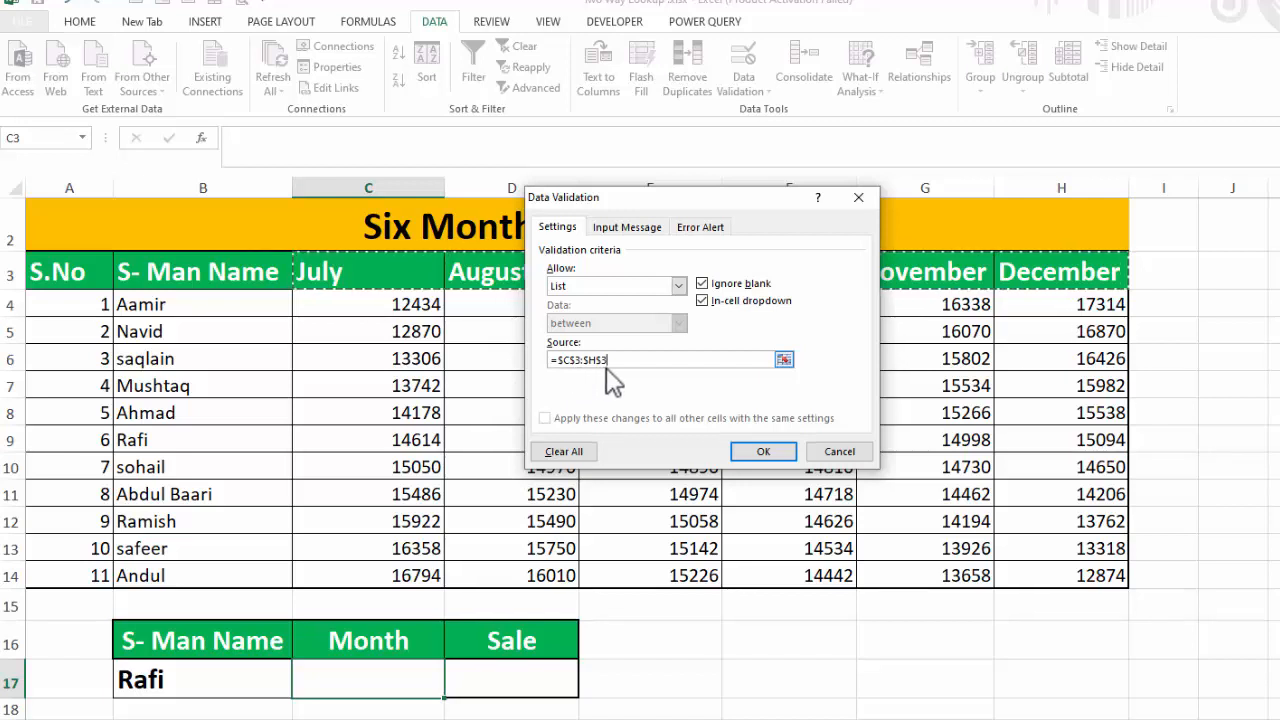
click(763, 451)
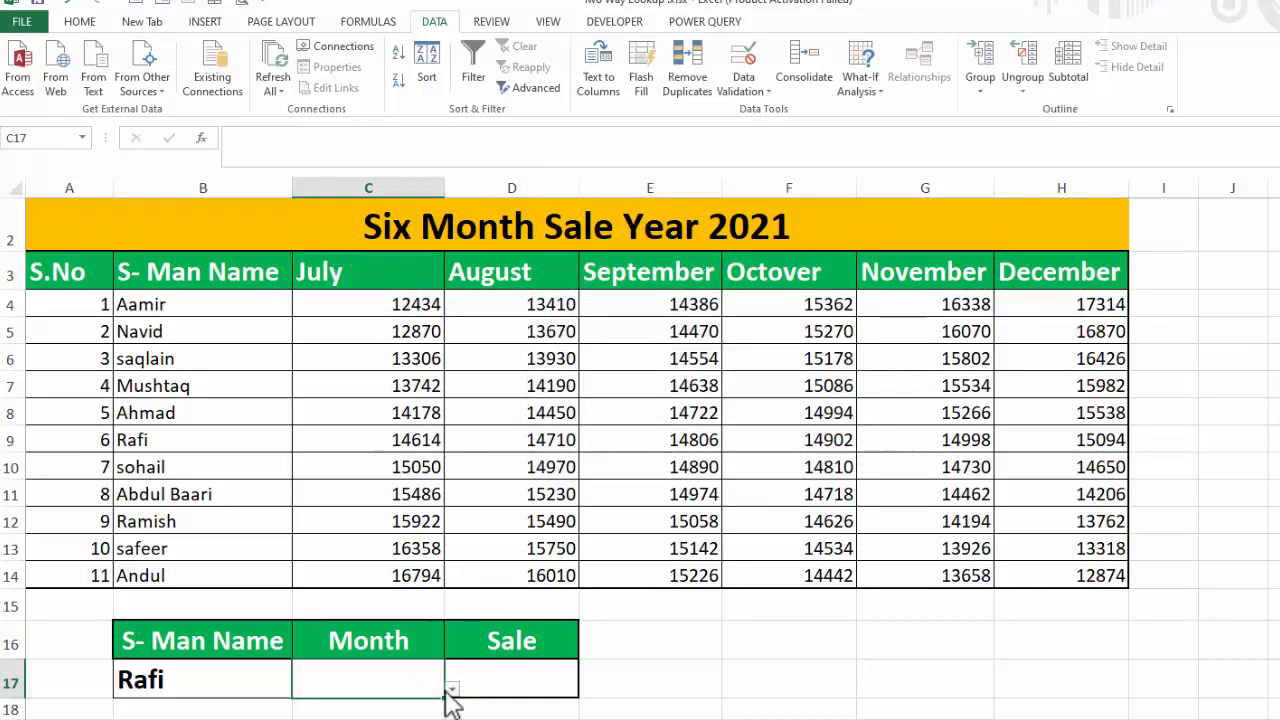
Test the month drop-down in C17 with September and finally set it to July
click(452, 689)
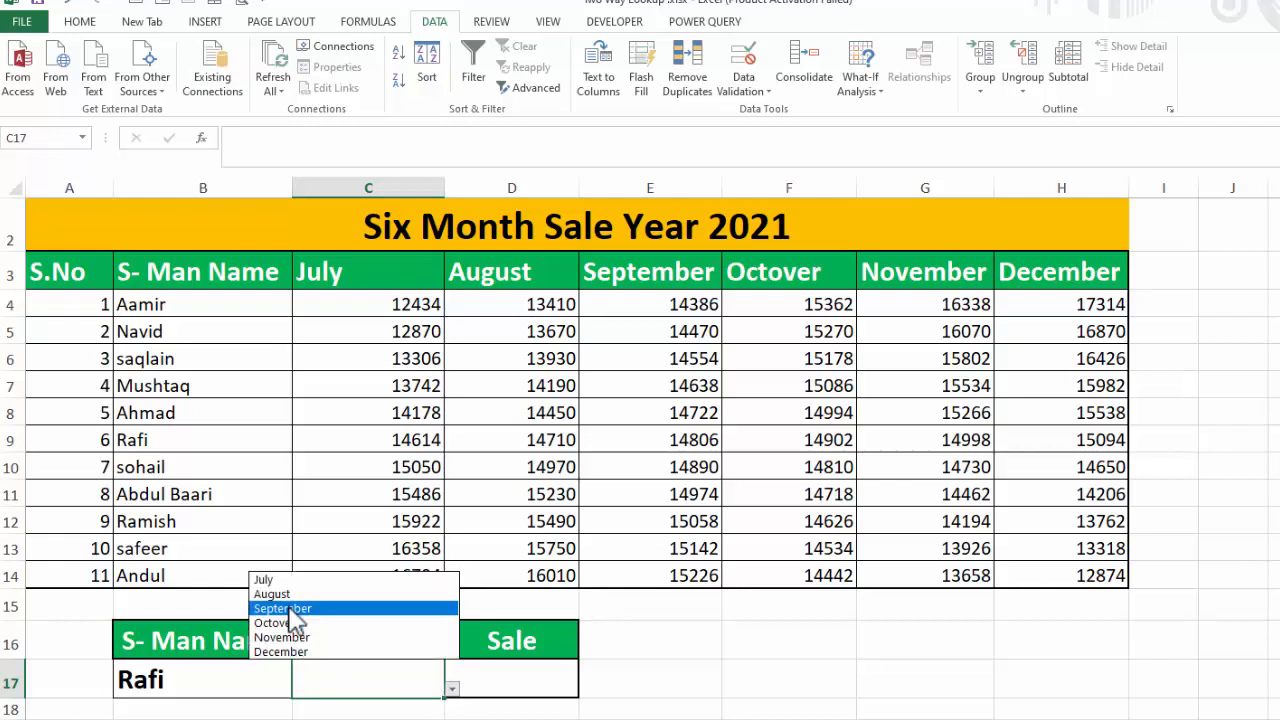
key(Escape)
click(289, 606)
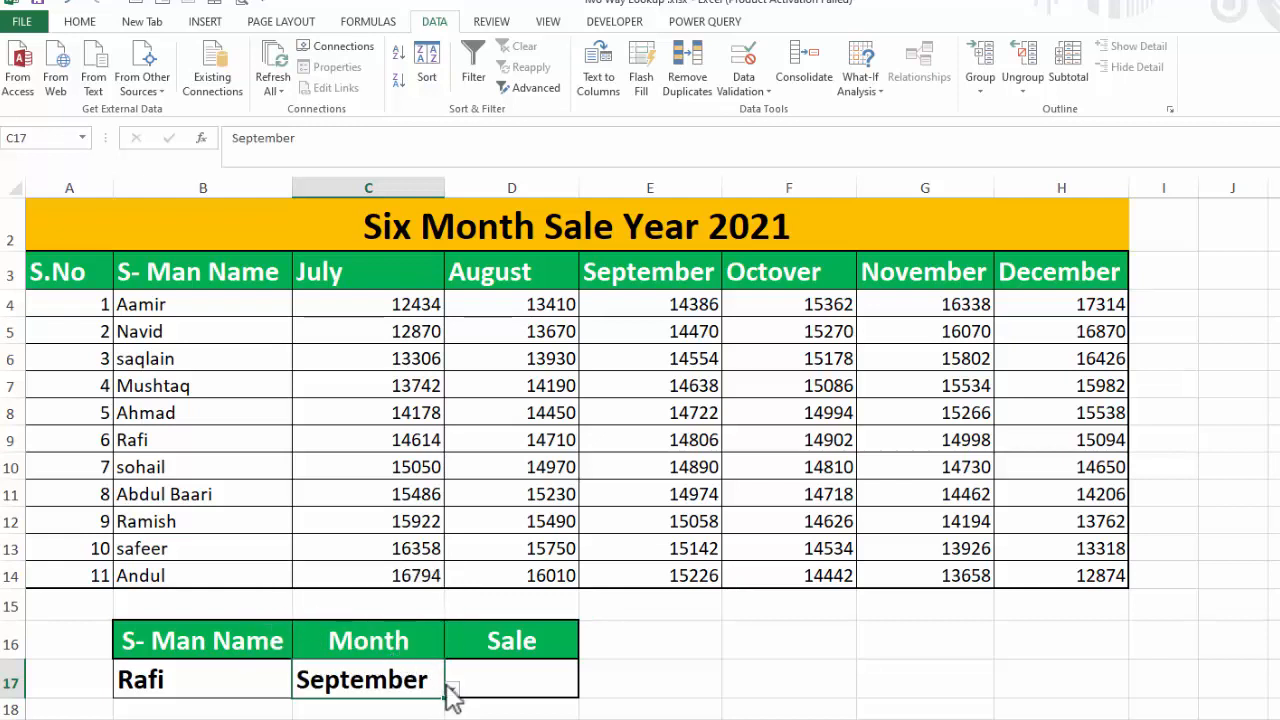
click(452, 689)
click(318, 590)
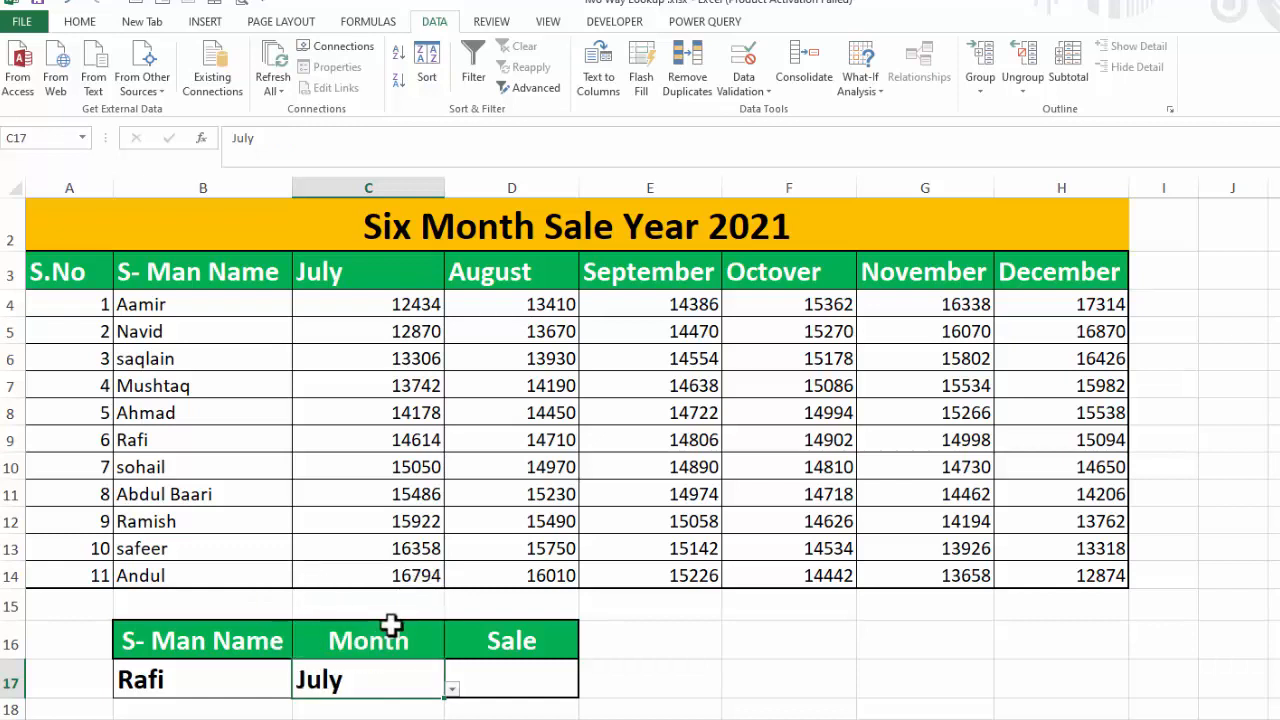
Begin a SUMPRODUCT formula in the Sale cell D17 with the salesman condition (B4:B14=B17) followed by a multiplication sign
click(500, 673)
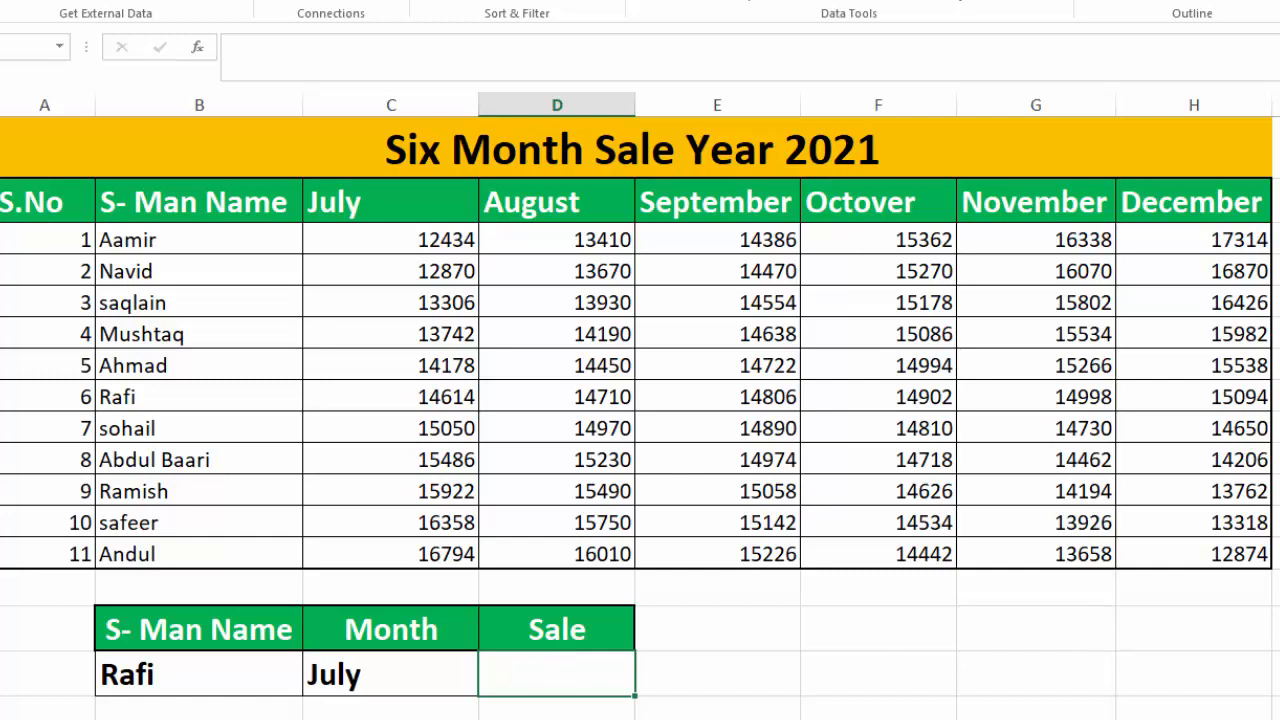
scroll(537, 612, down, 1)
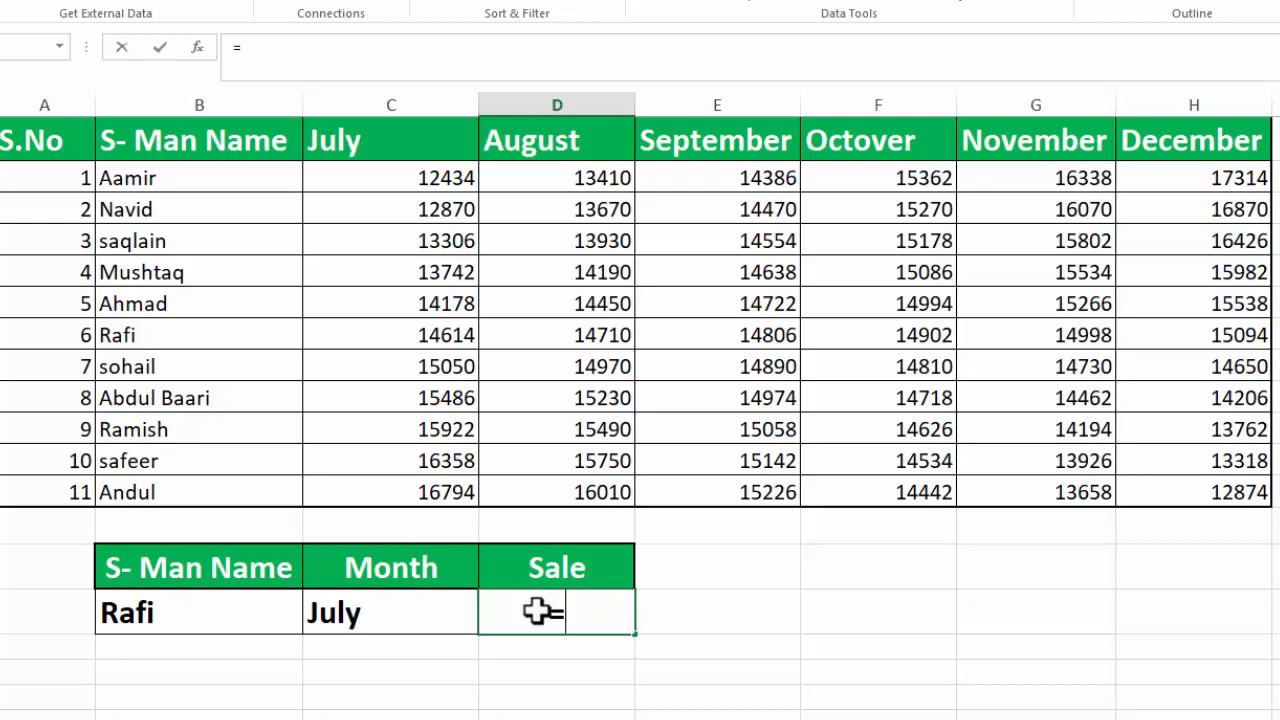
text(SUM)
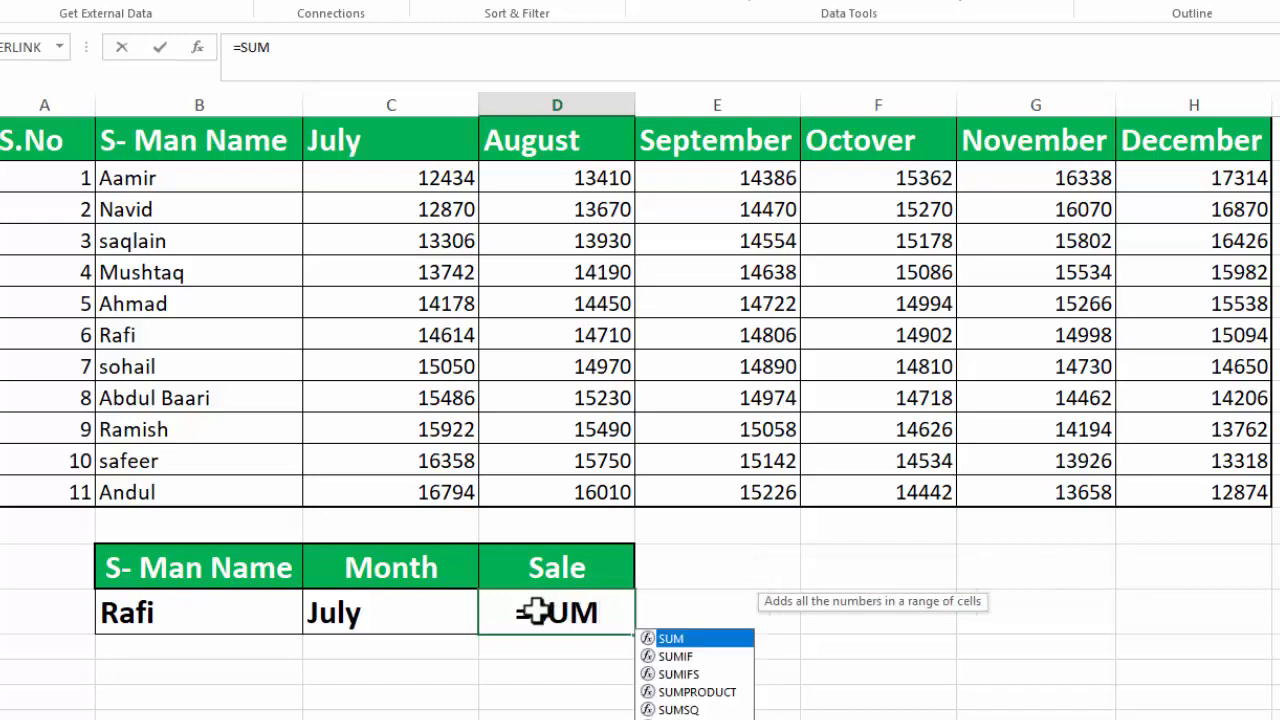
text(PR)
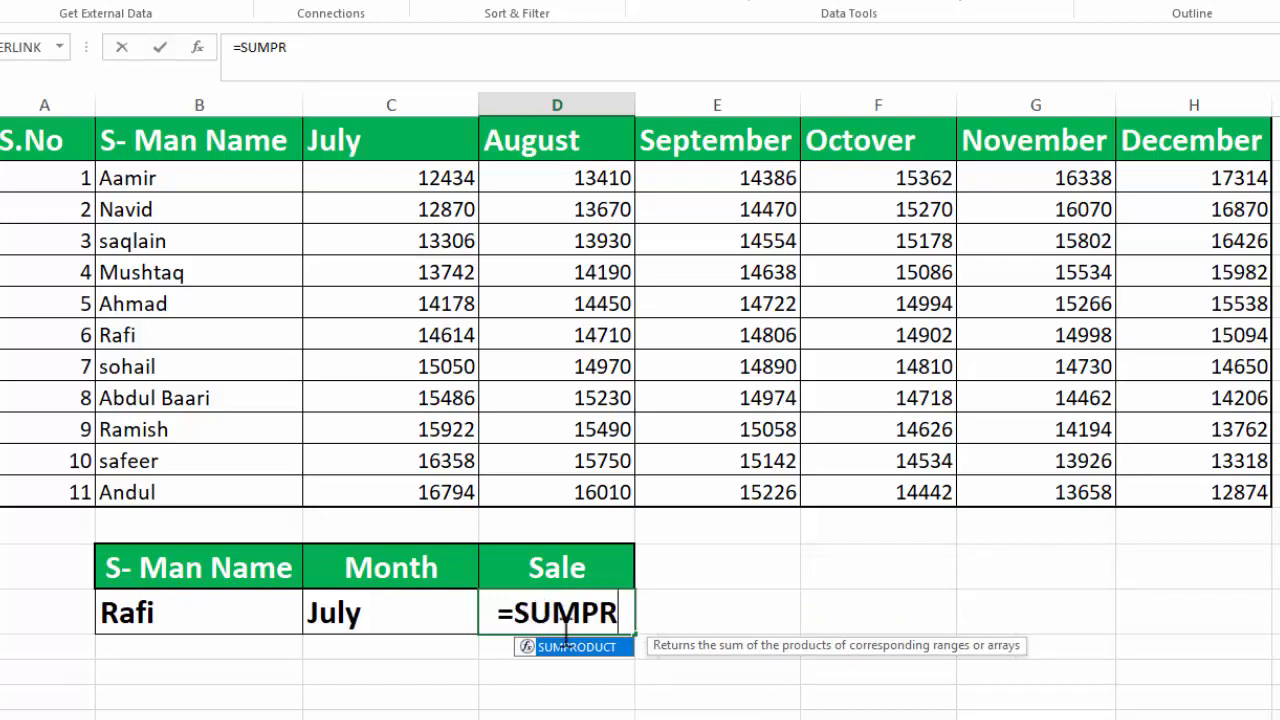
double_click(573, 648)
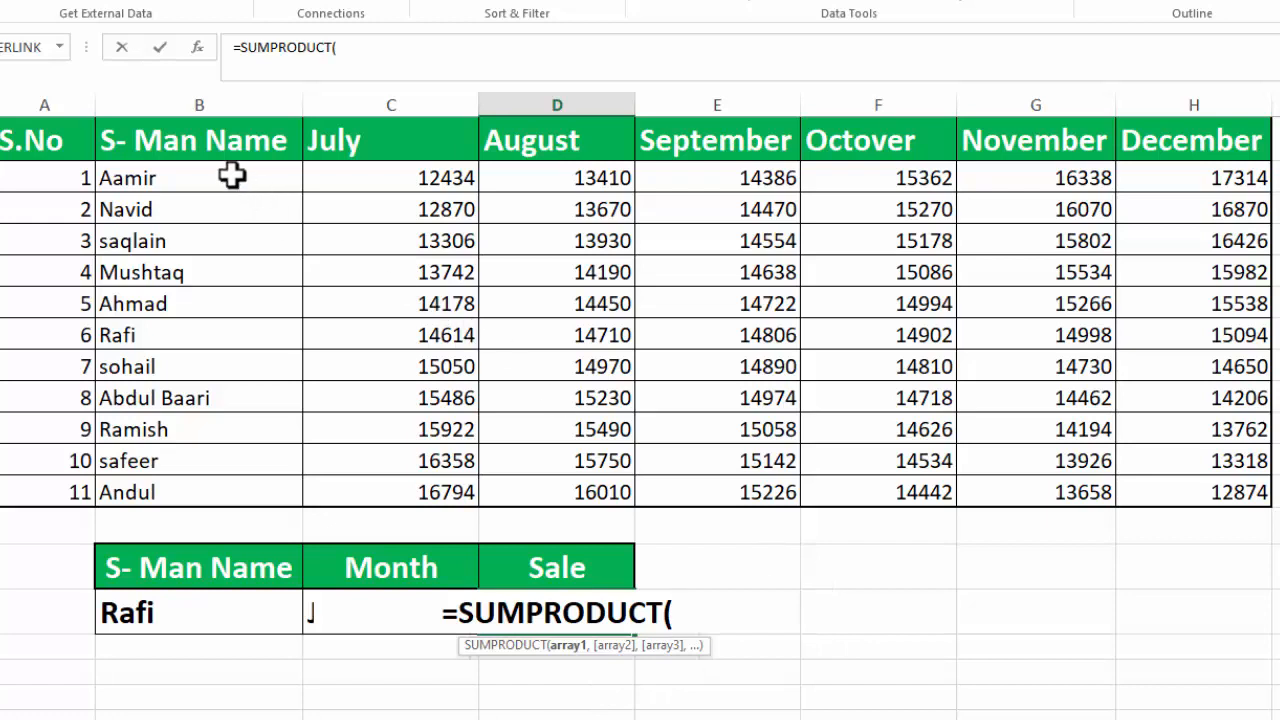
drag(232, 176, 223, 479)
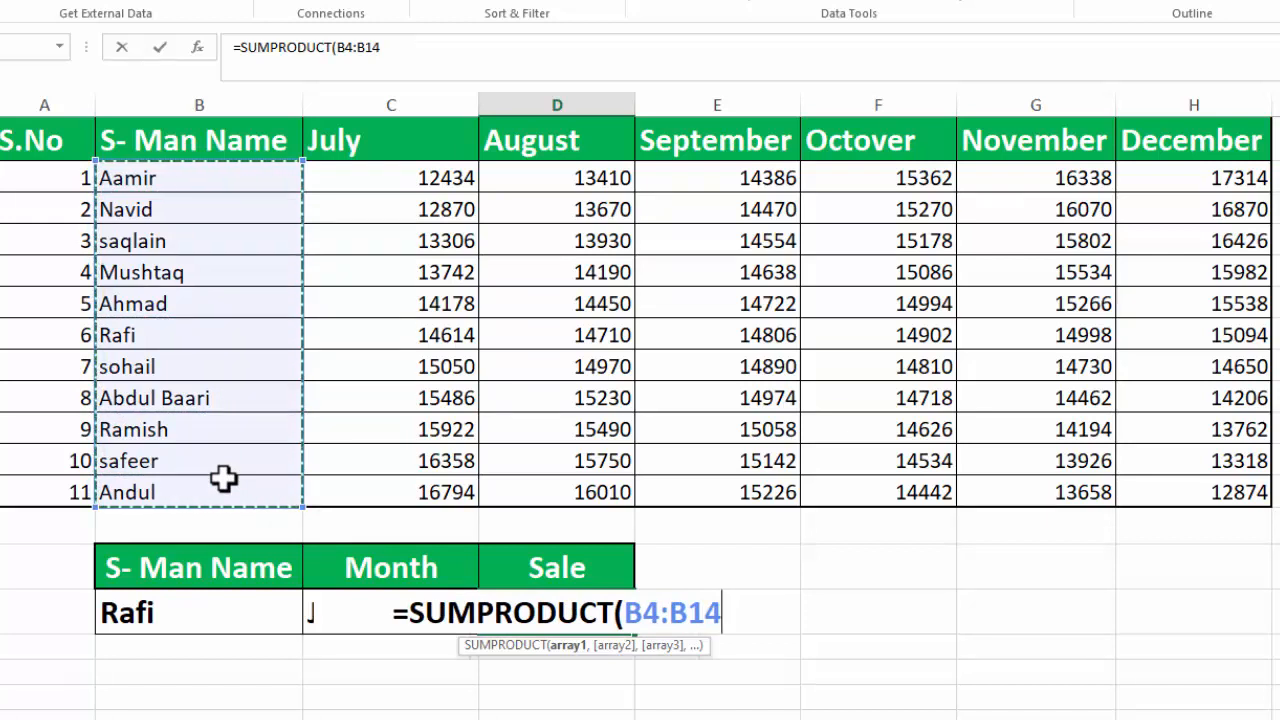
text(=)
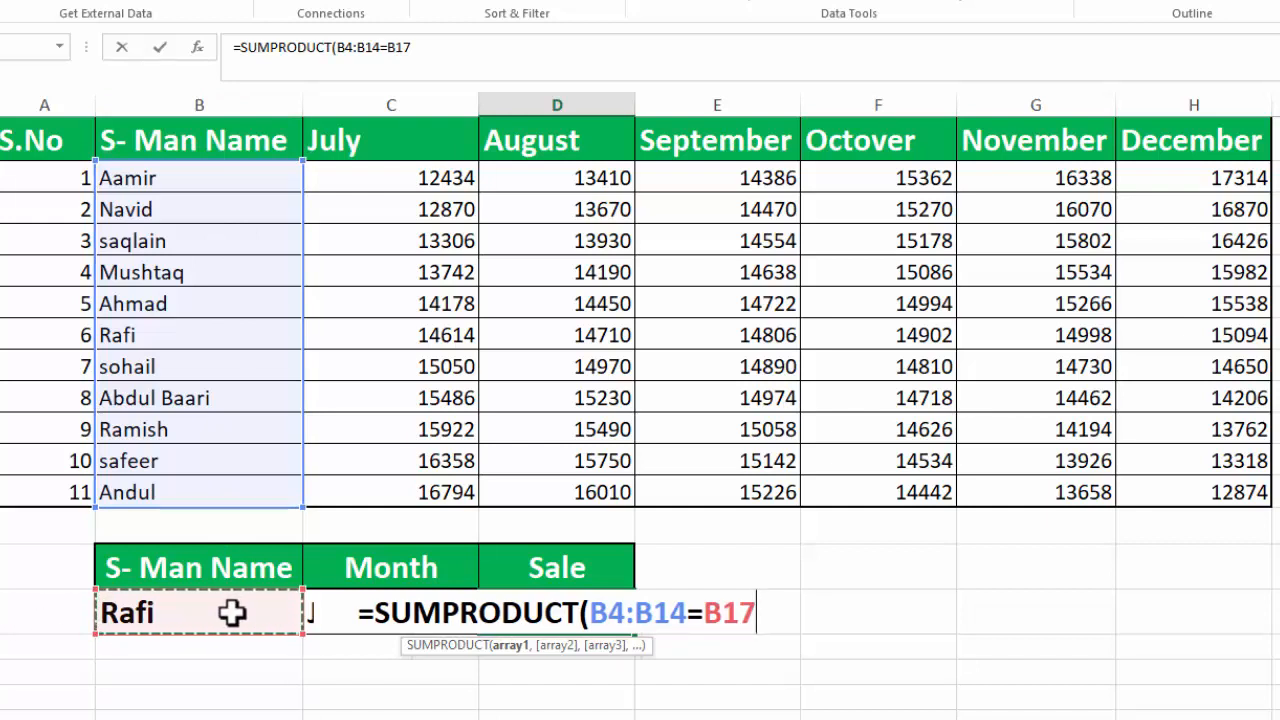
text())
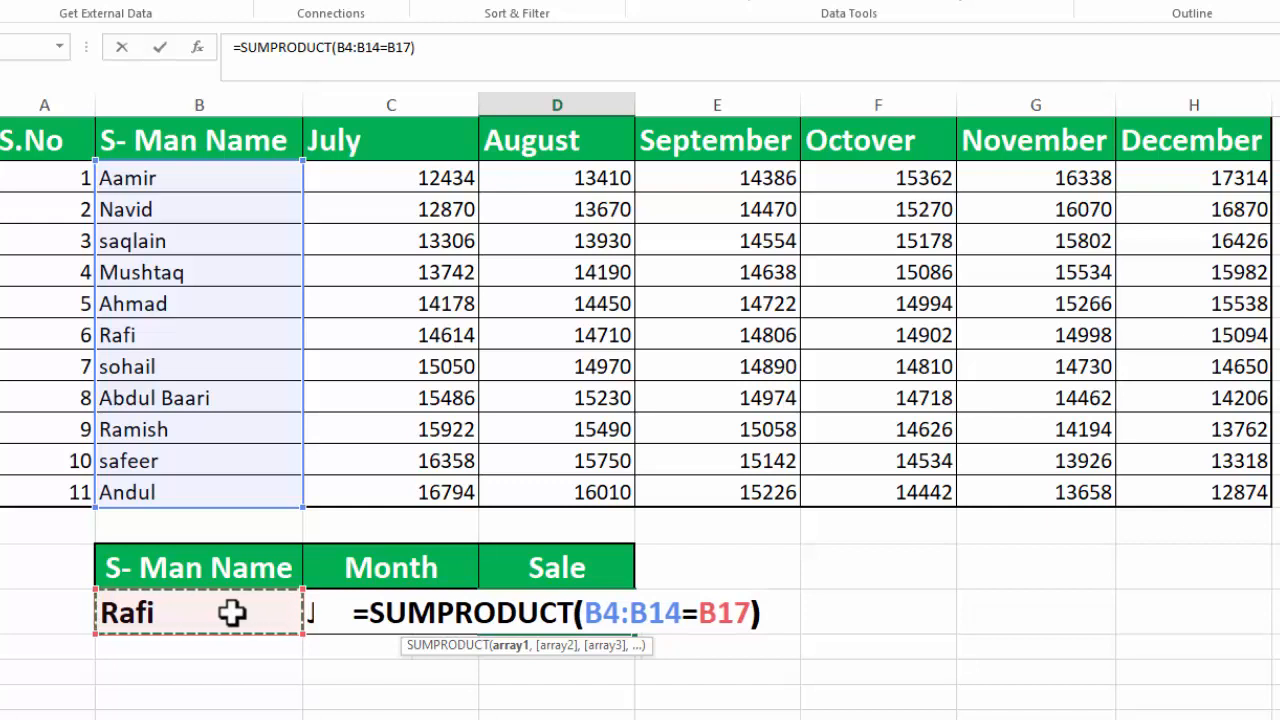
text(*)
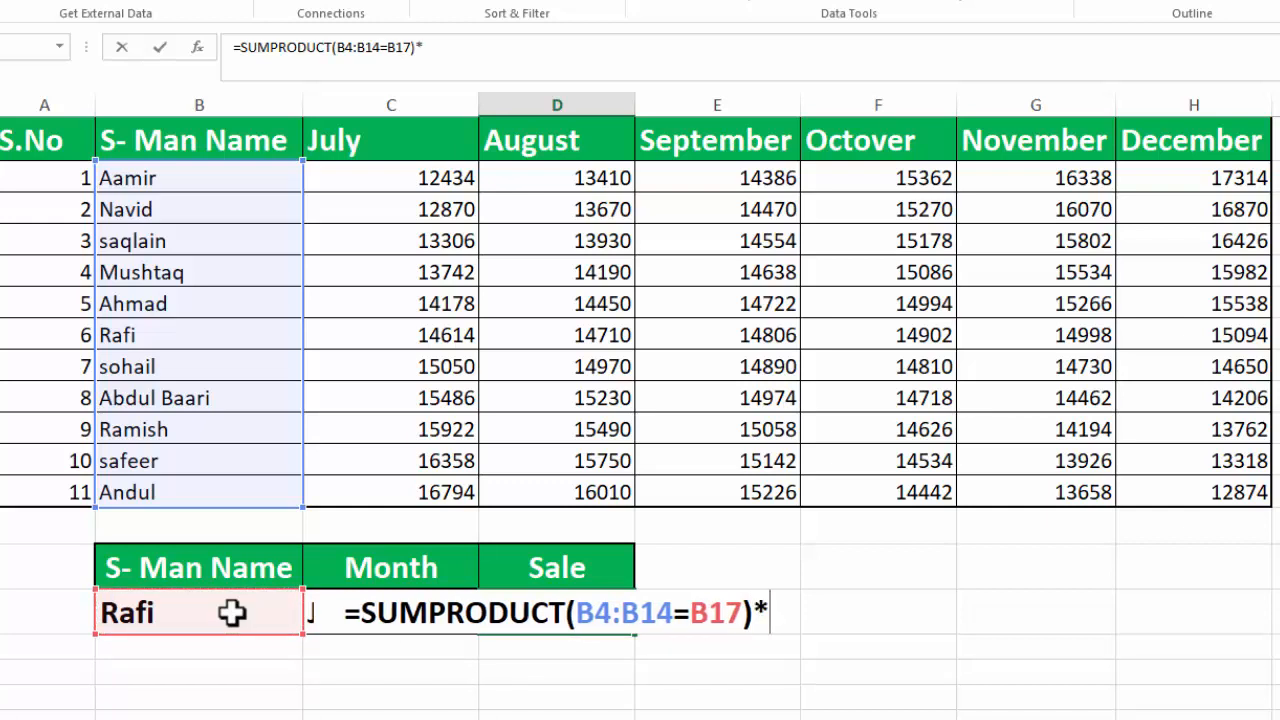
click(577, 612)
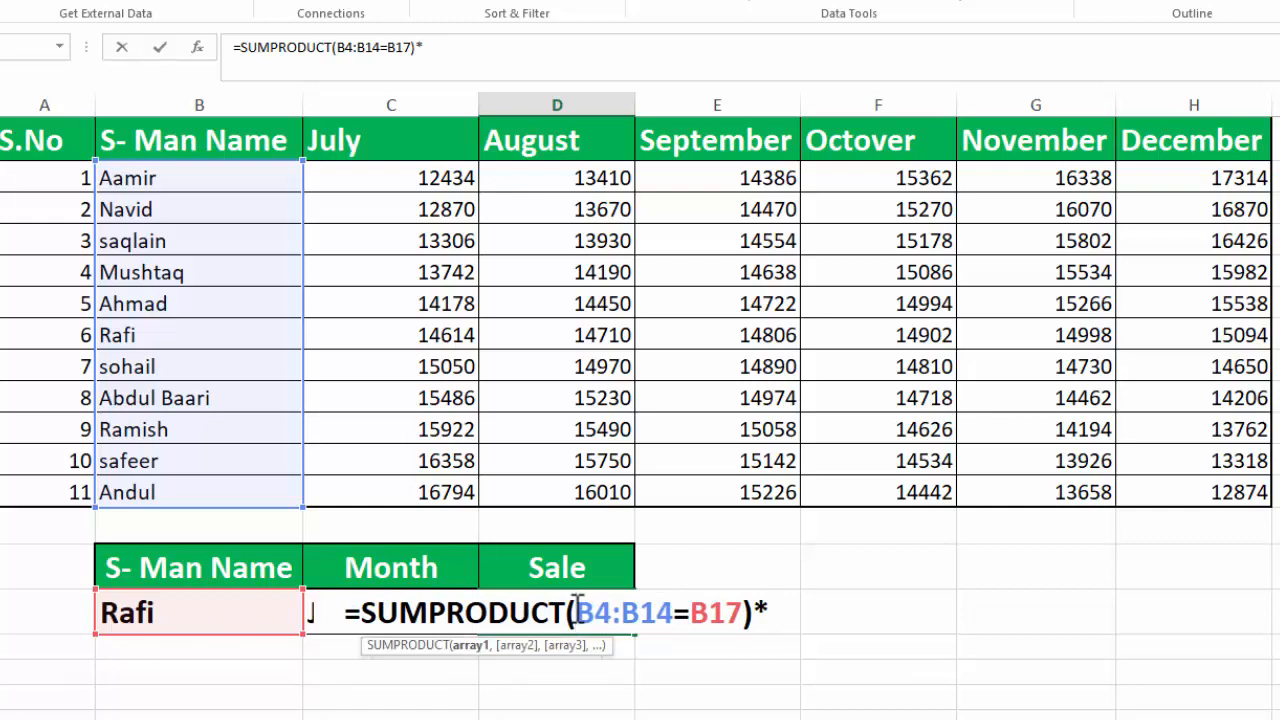
text(()
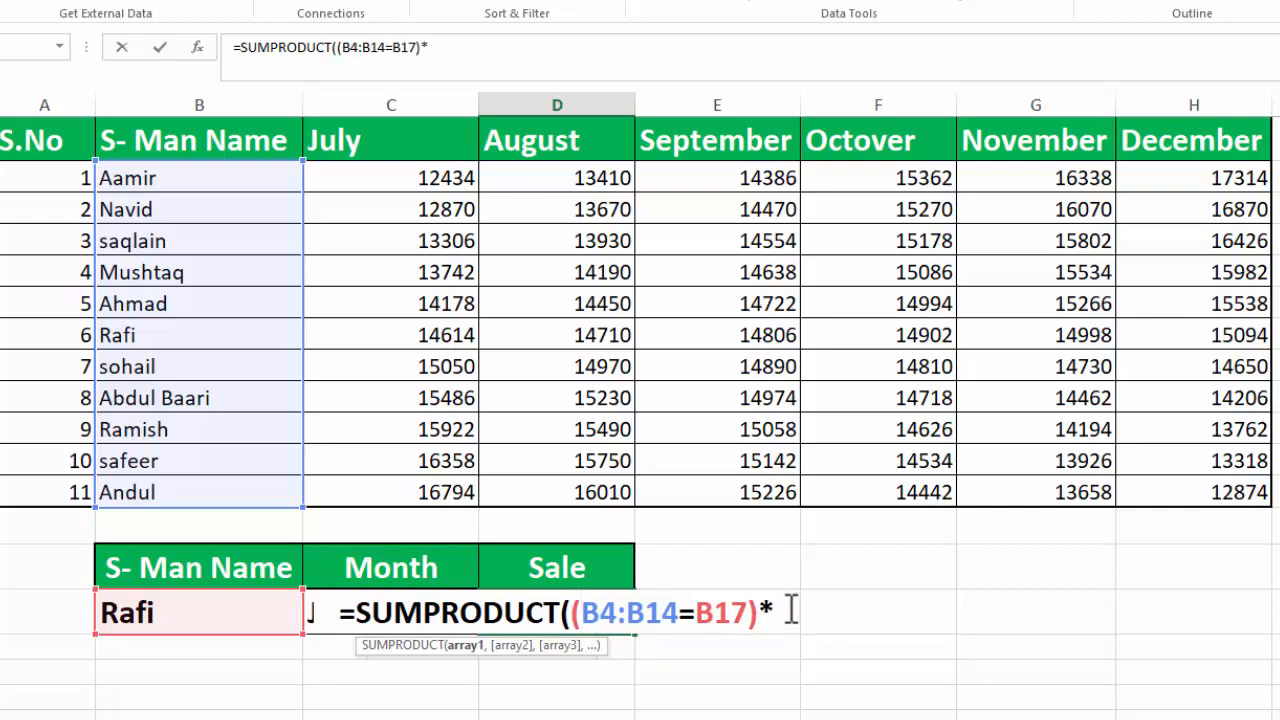
Add the month condition (C3:H3=C17) as the second factor of the SUMPRODUCT formula
text(()
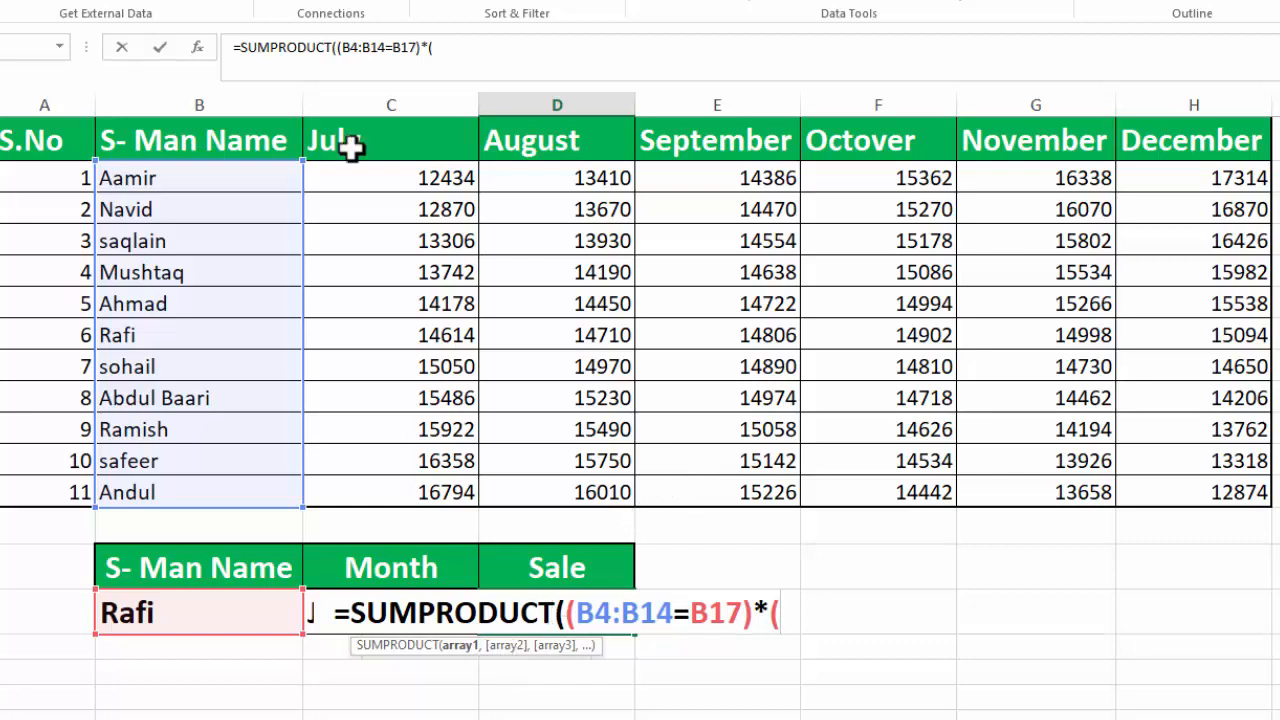
drag(350, 146, 1157, 140)
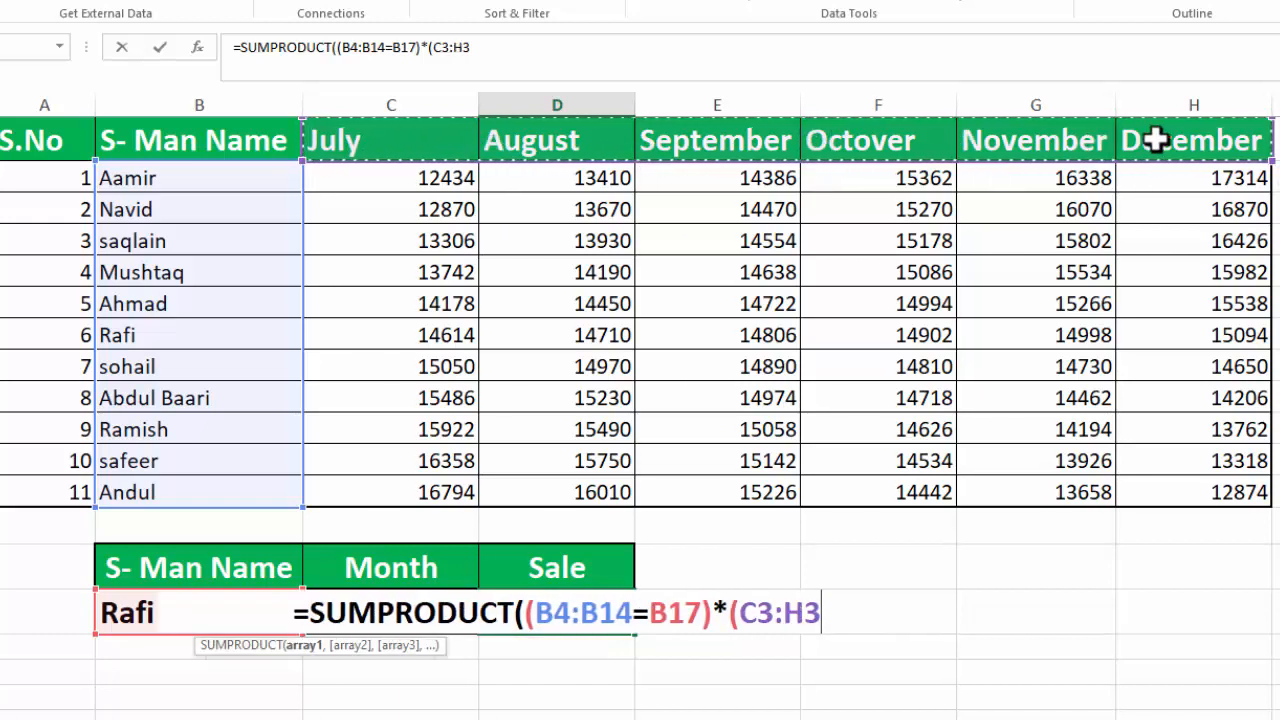
text(=)
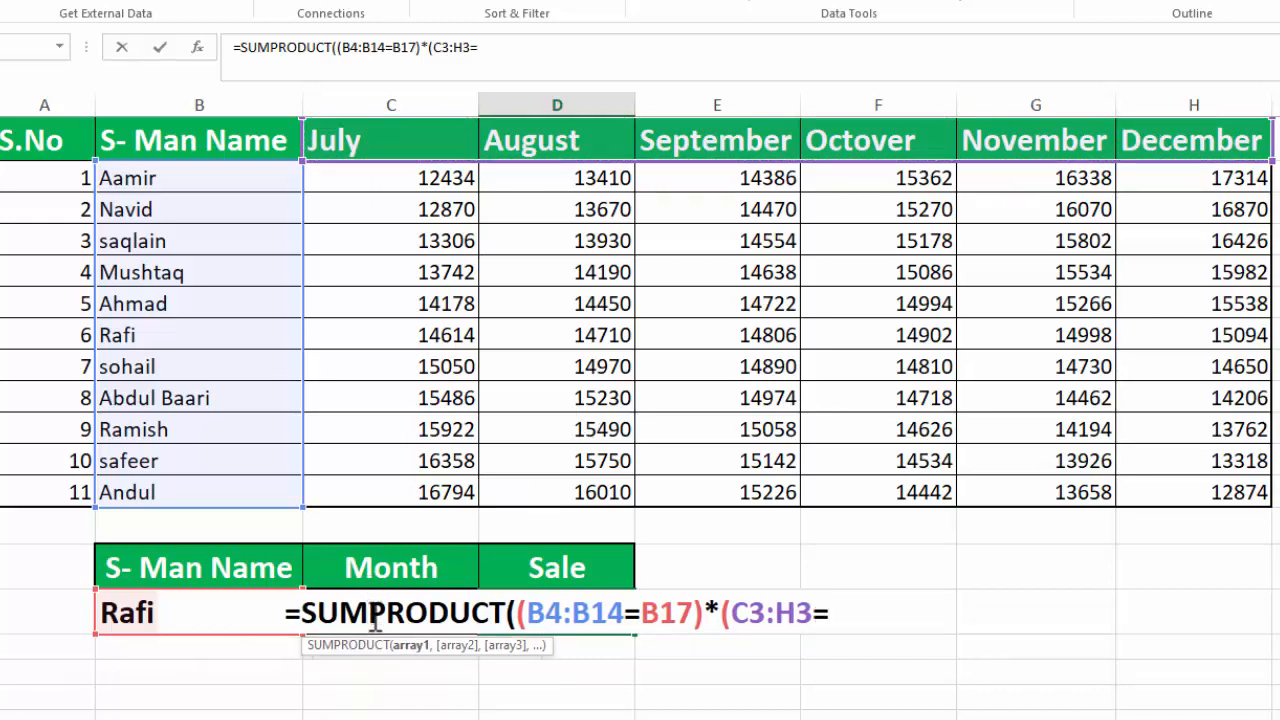
click(380, 570)
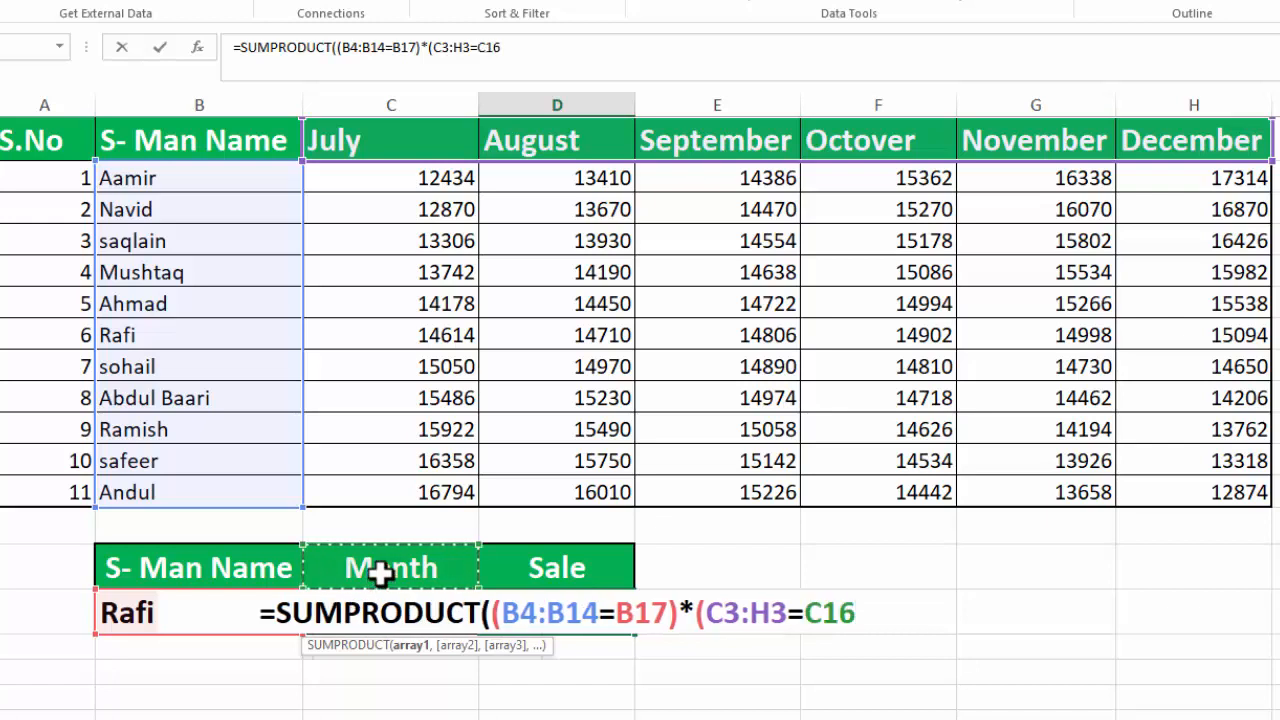
key(Down)
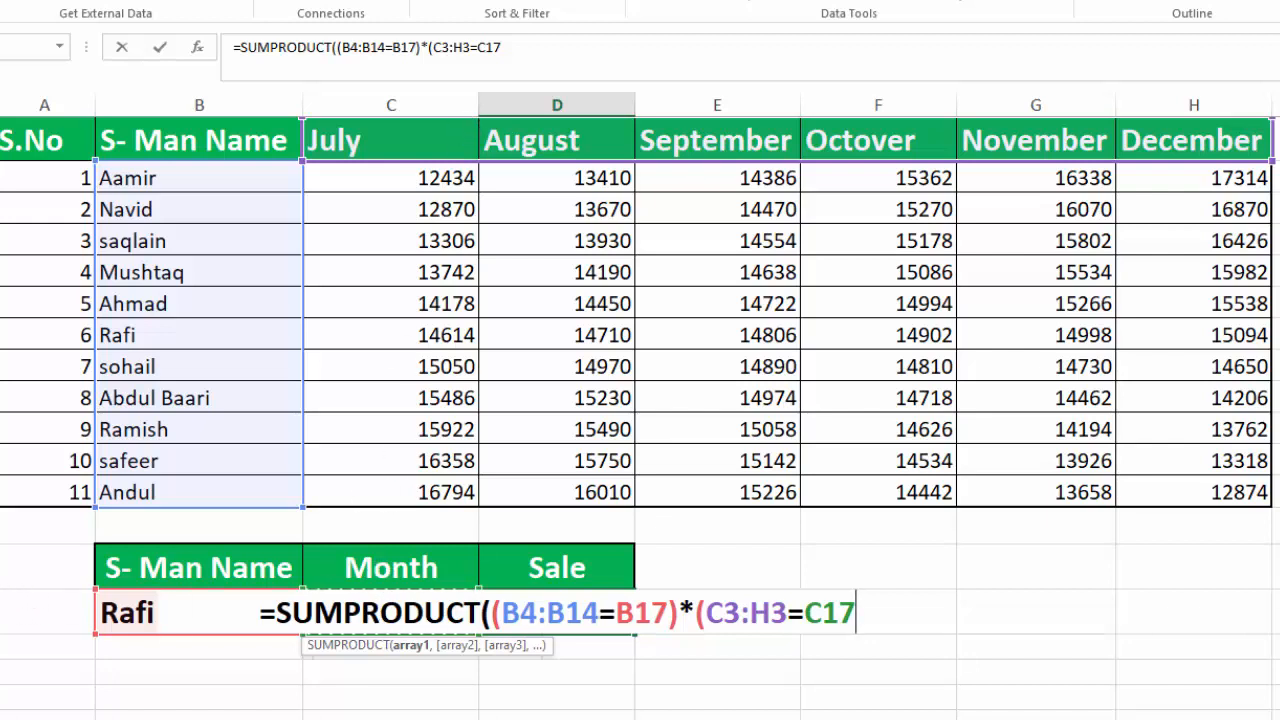
text())
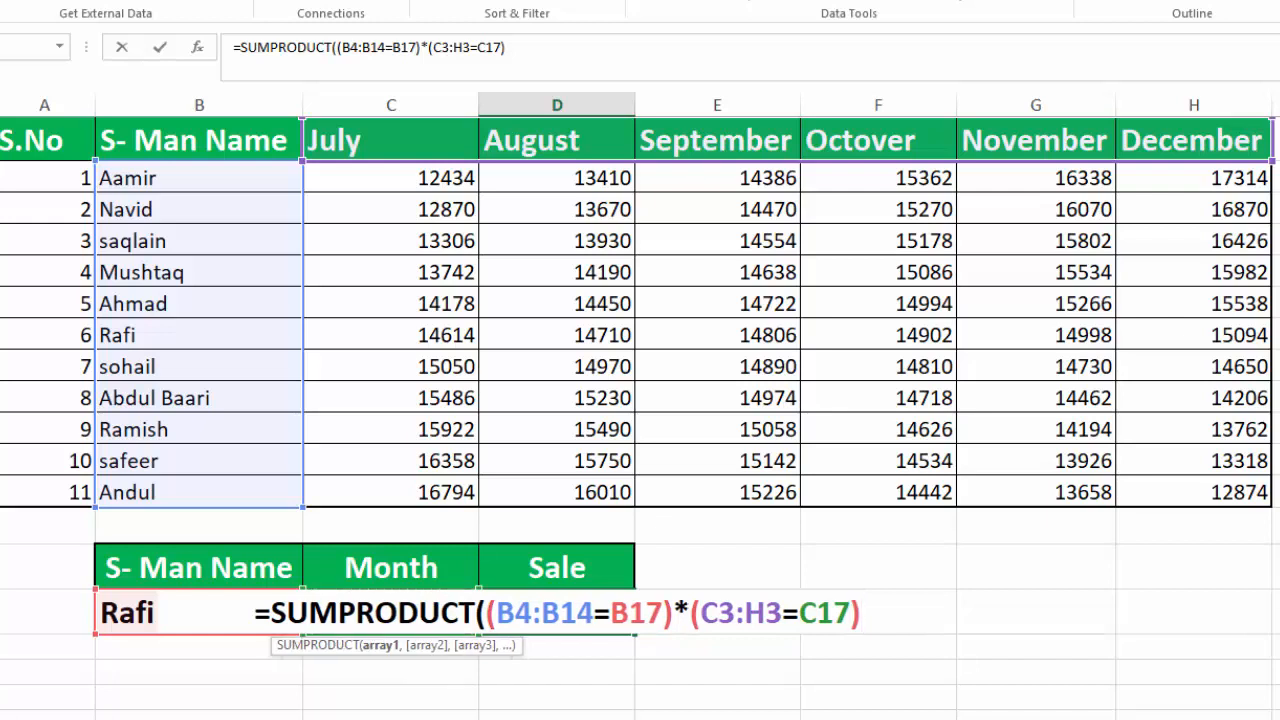
Add (B4:H14) as the second SUMPRODUCT array, close the formula and enter it in D17
text(,)
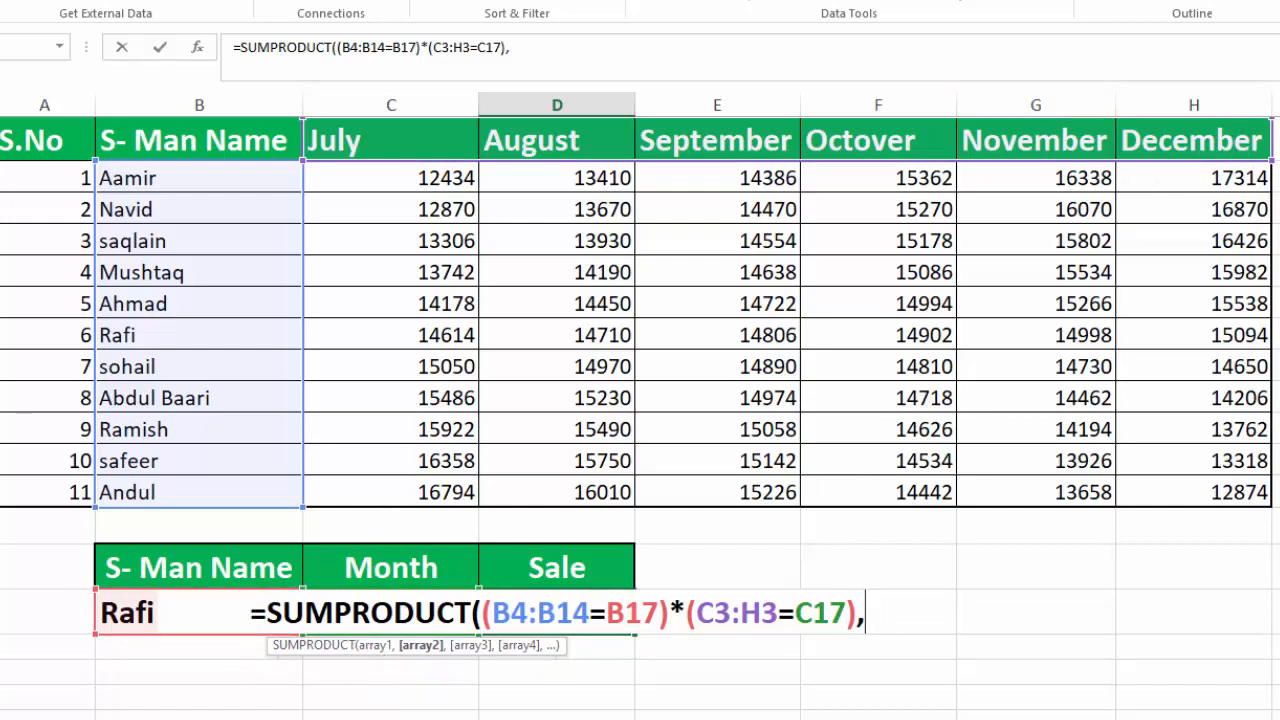
text(()
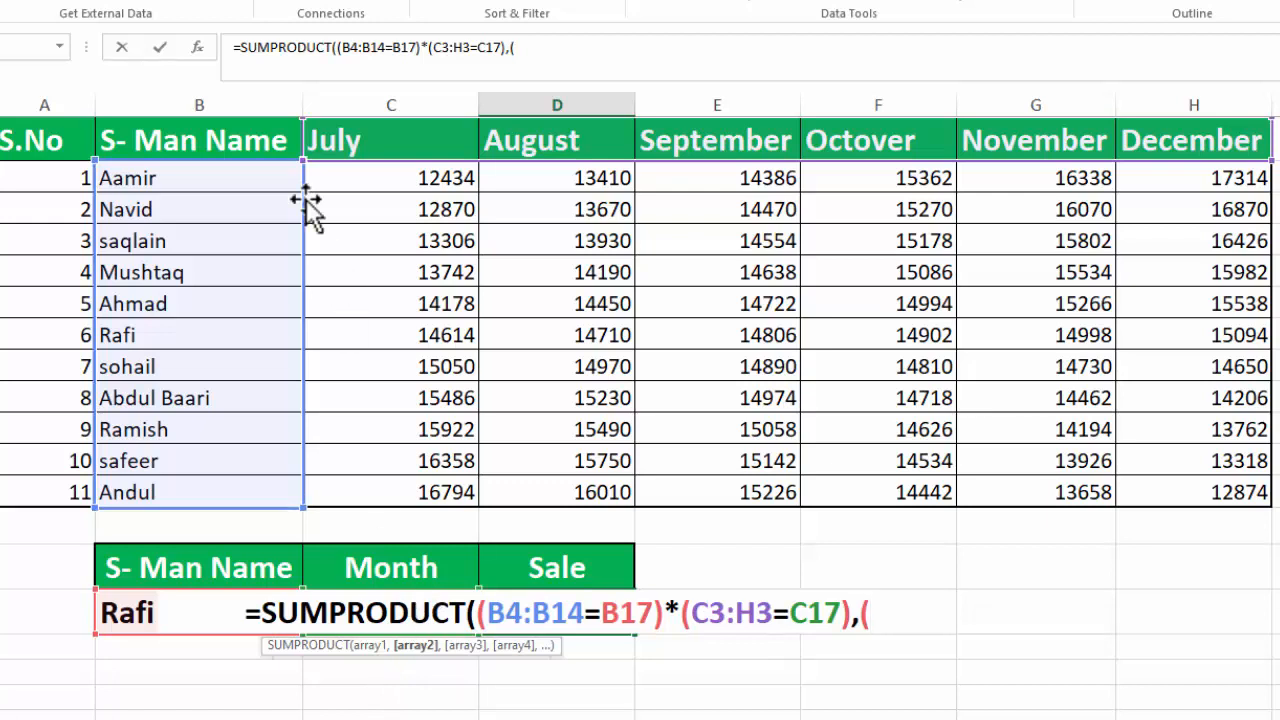
drag(227, 178, 1166, 486)
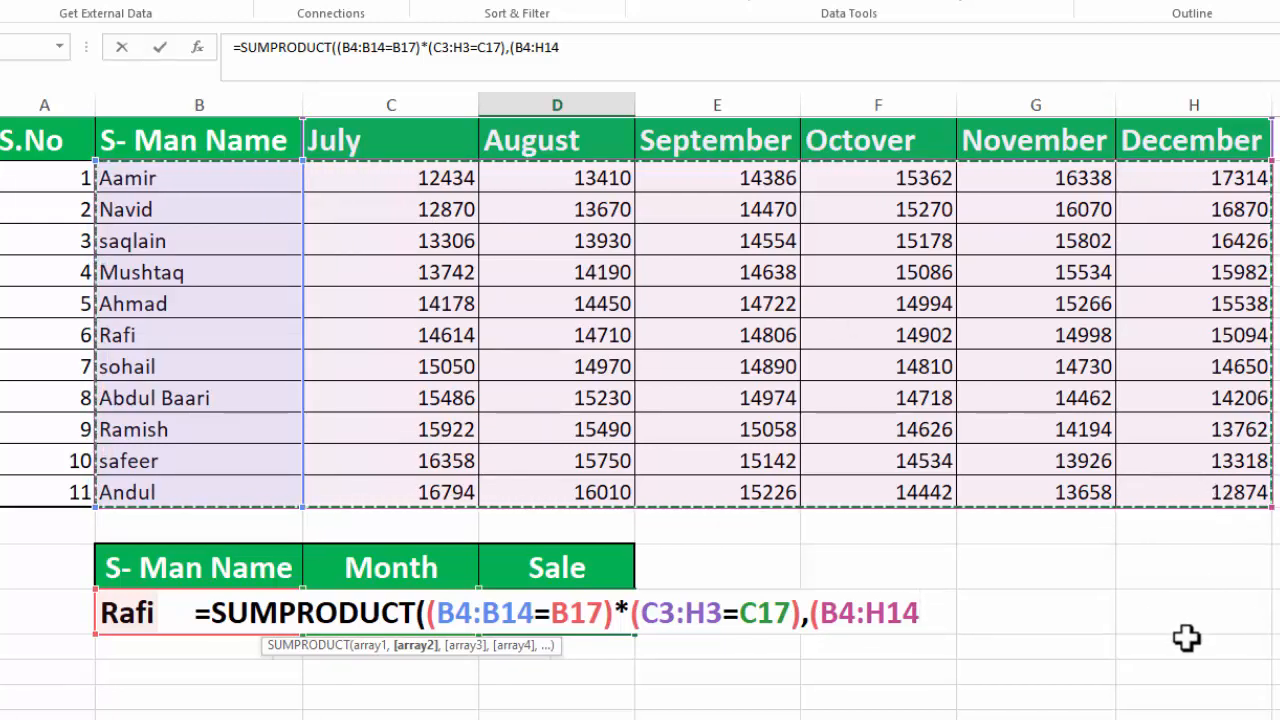
text())
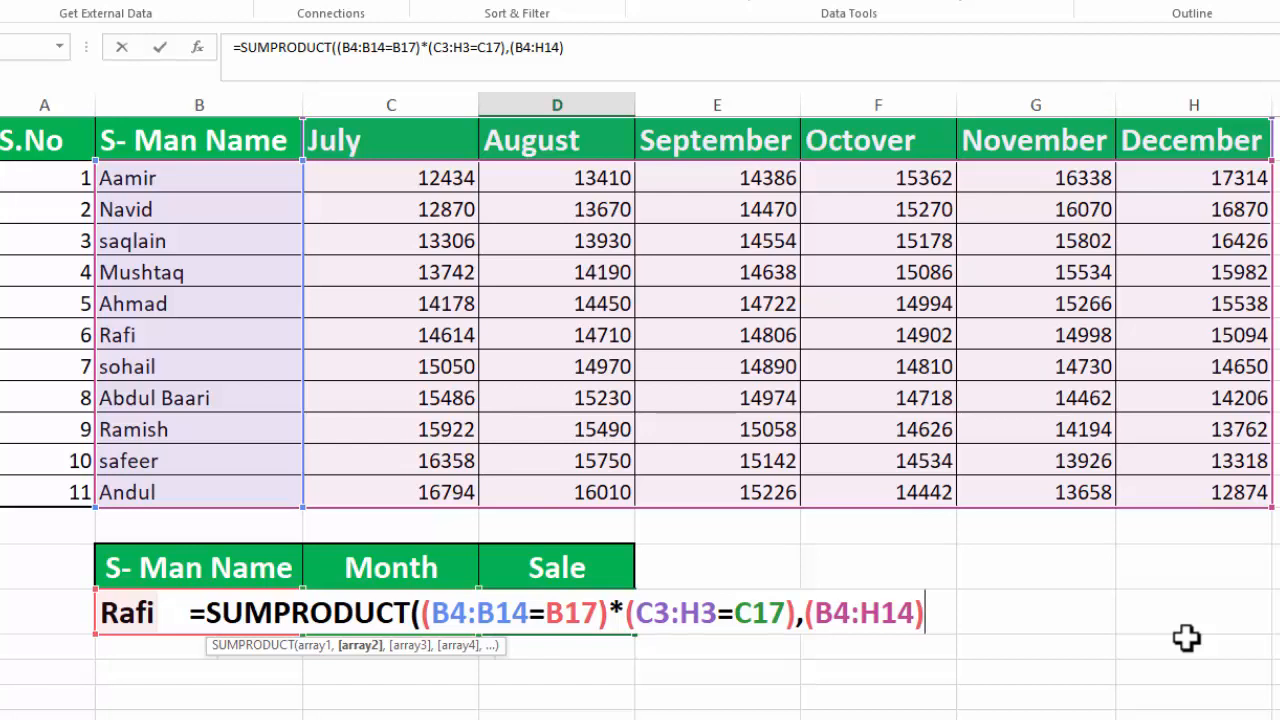
text())
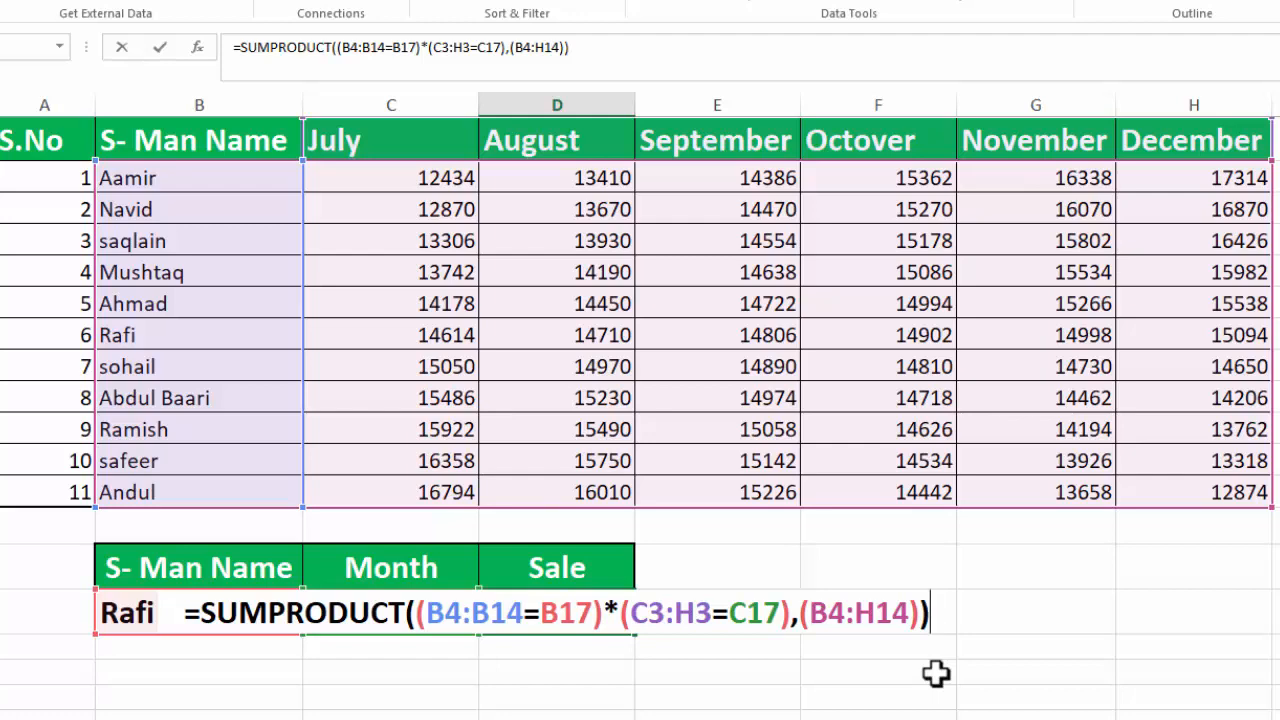
key(Return)
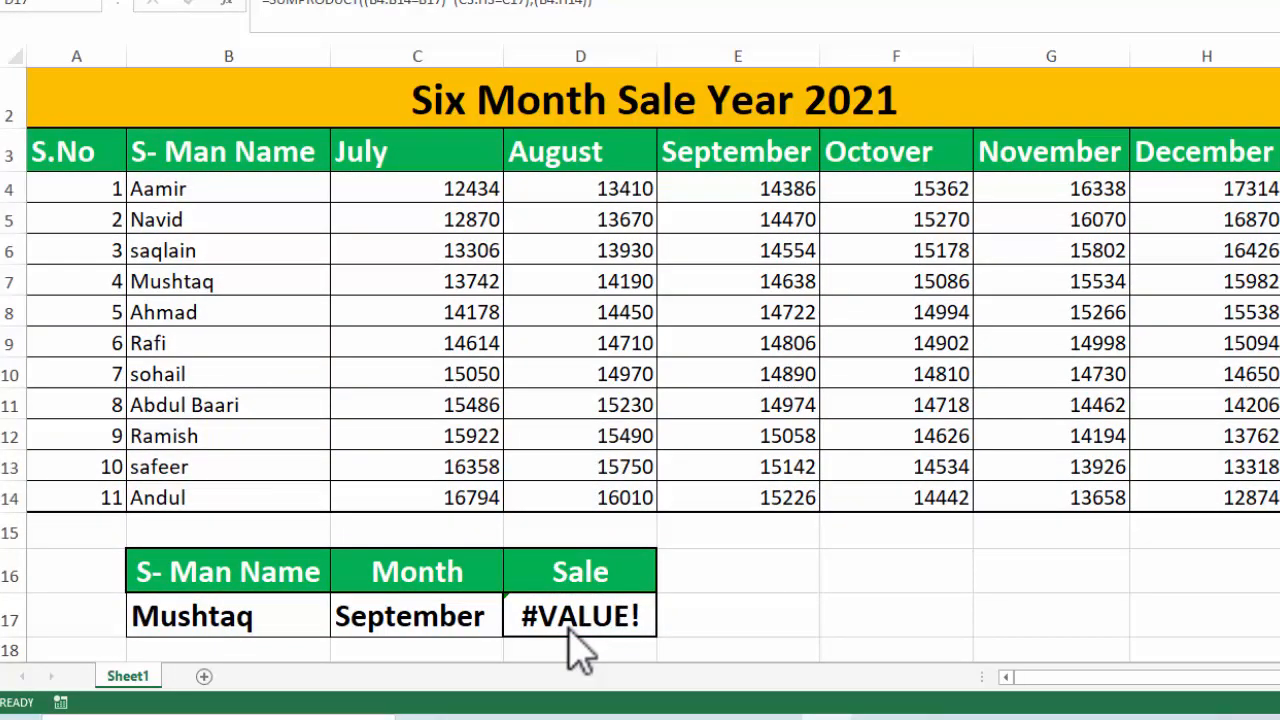
Edit the D17 formula so the month condition uses the header range B3:H3 instead of C3:H3, and enter it
double_click(645, 632)
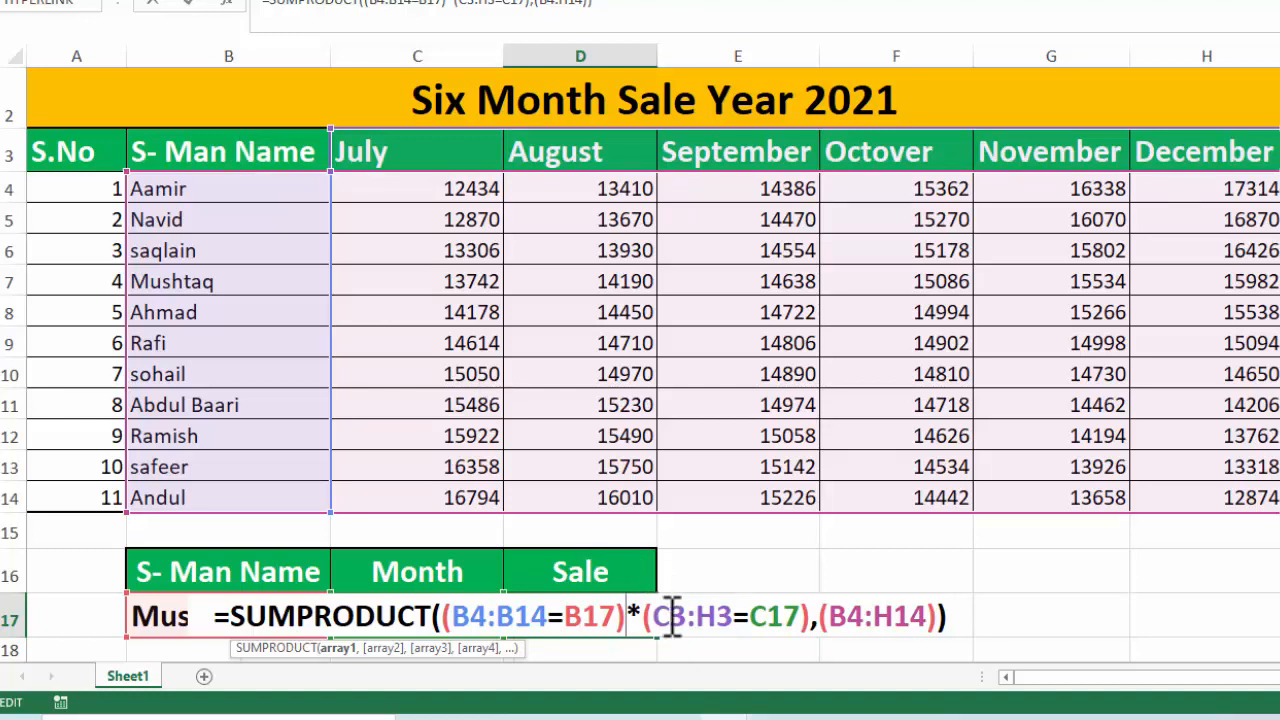
drag(656, 617, 733, 617)
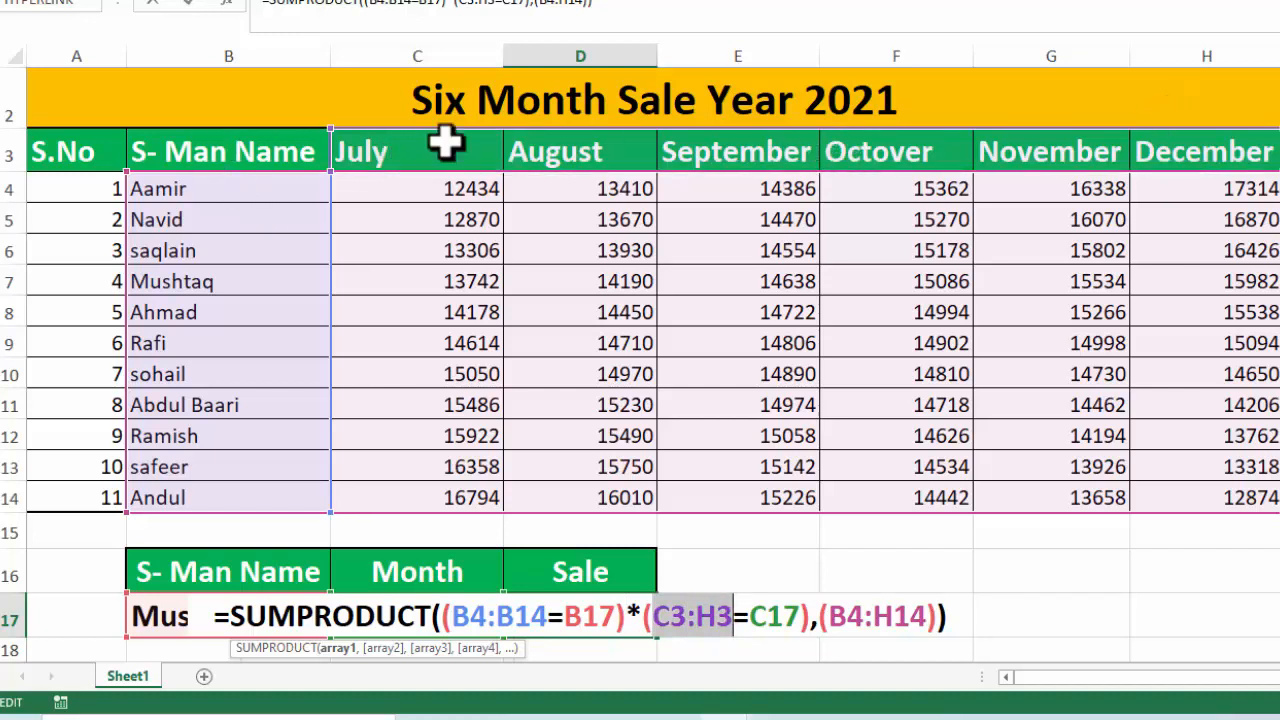
drag(255, 145, 1190, 147)
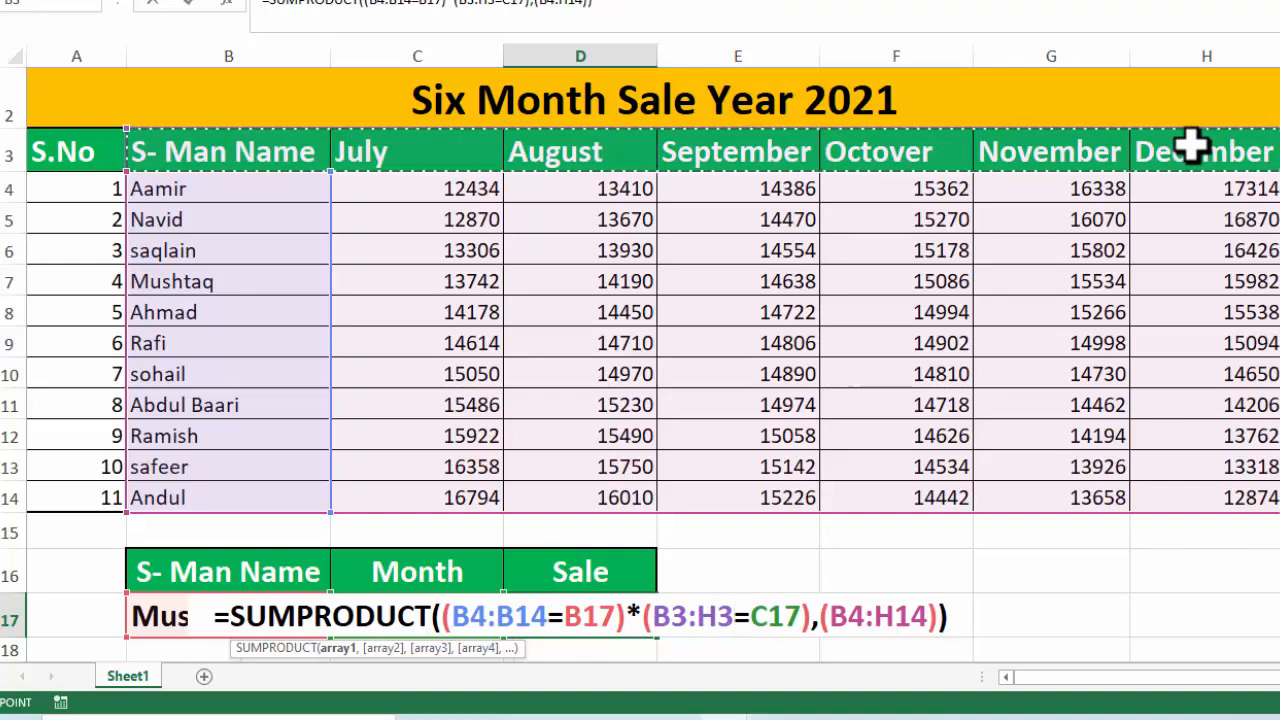
click(895, 468)
drag(228, 151, 1143, 134)
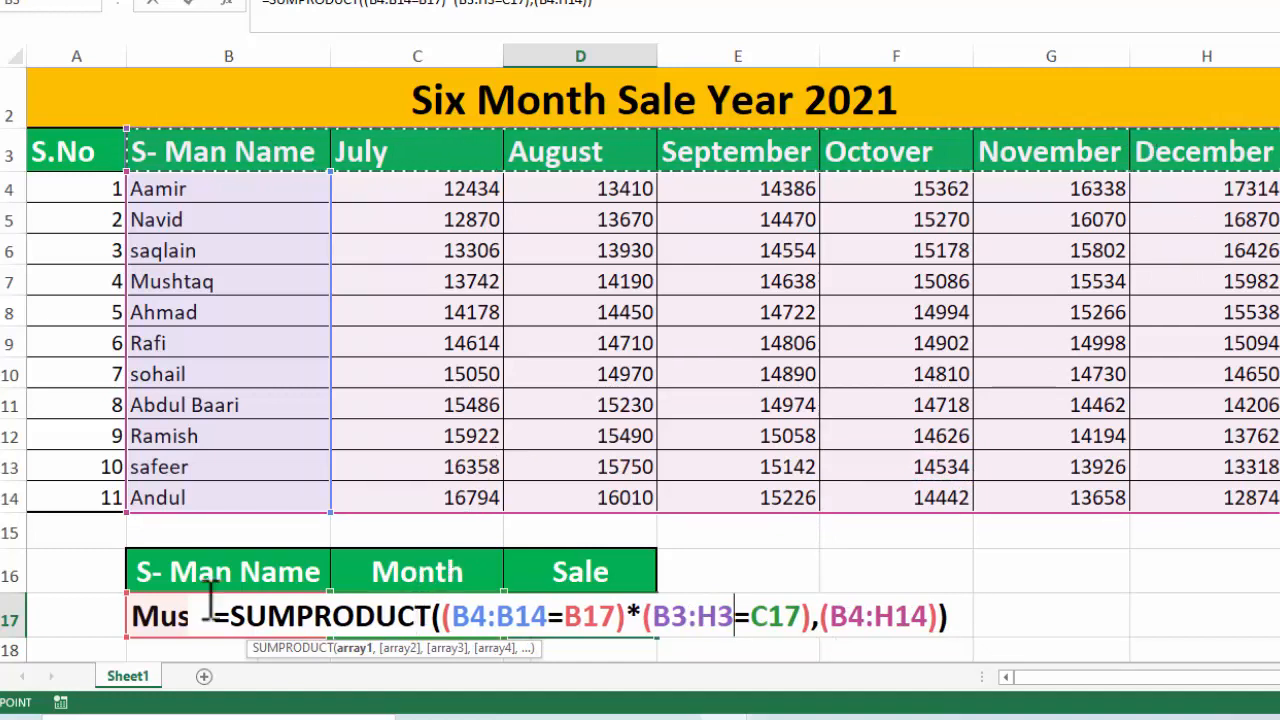
click(947, 615)
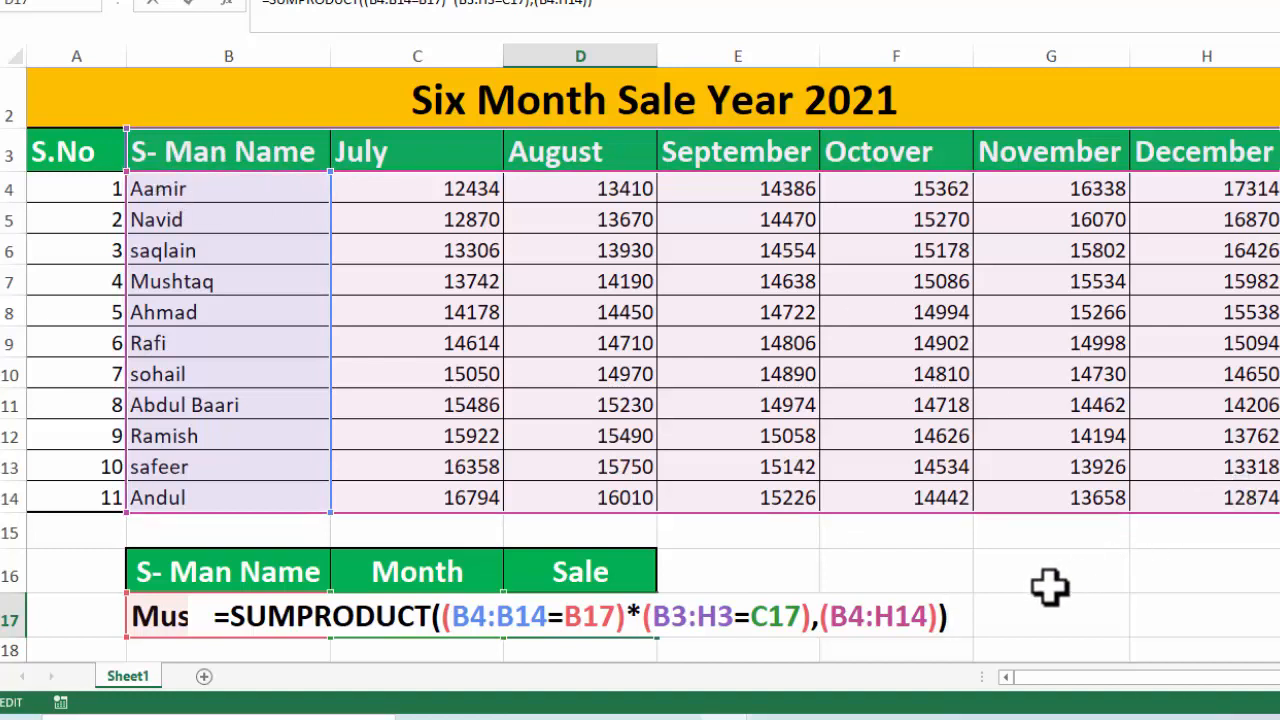
key(Return)
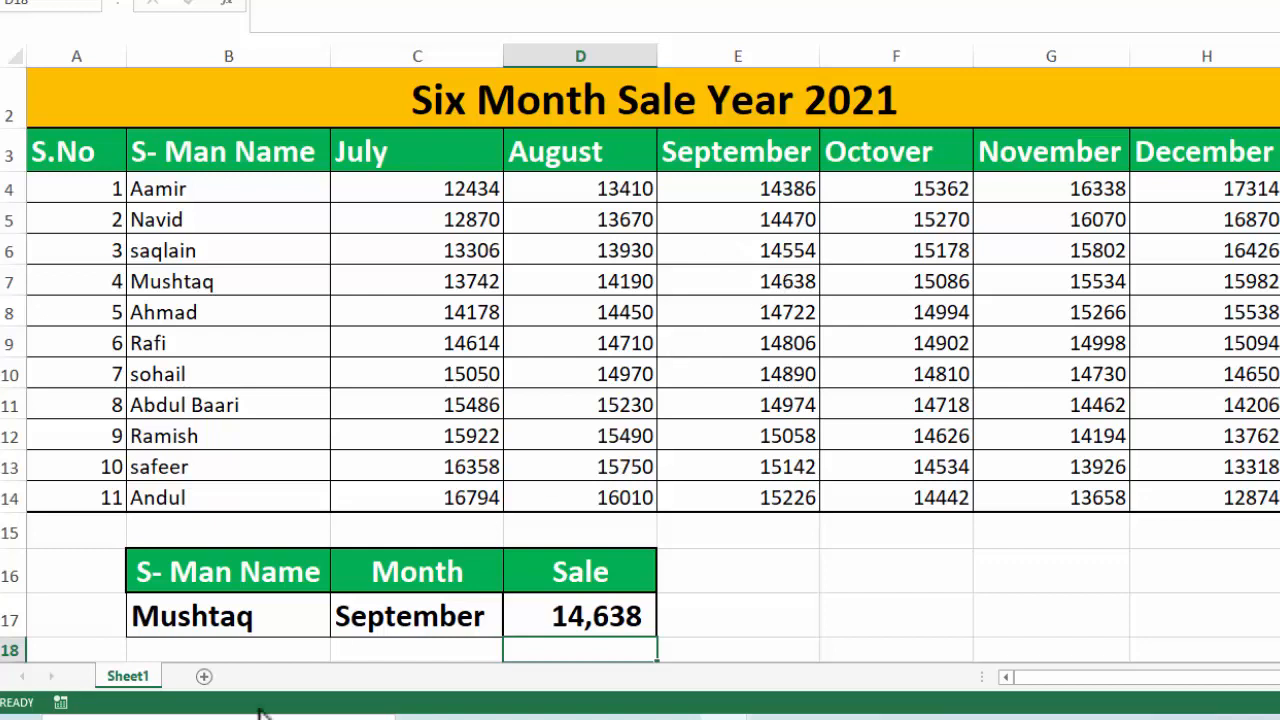
Test the lookup by choosing the salesman with S.No 6 in B17 and July in C17
click(258, 624)
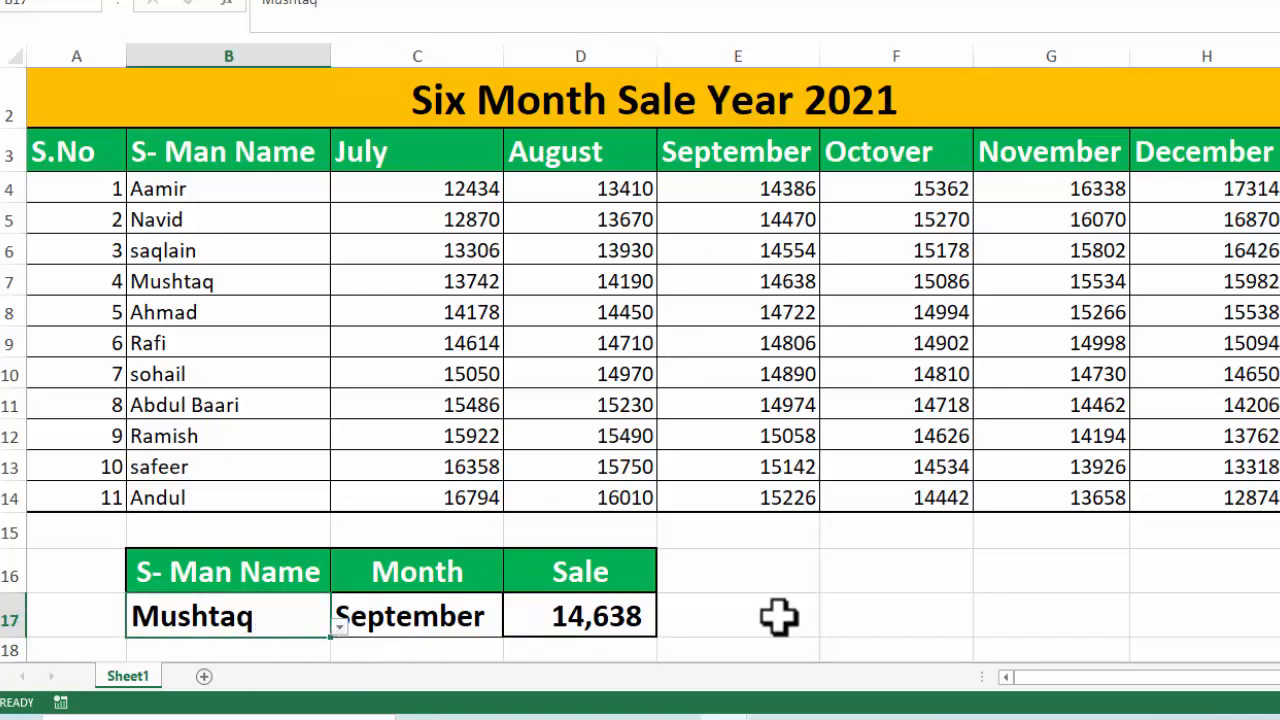
click(204, 628)
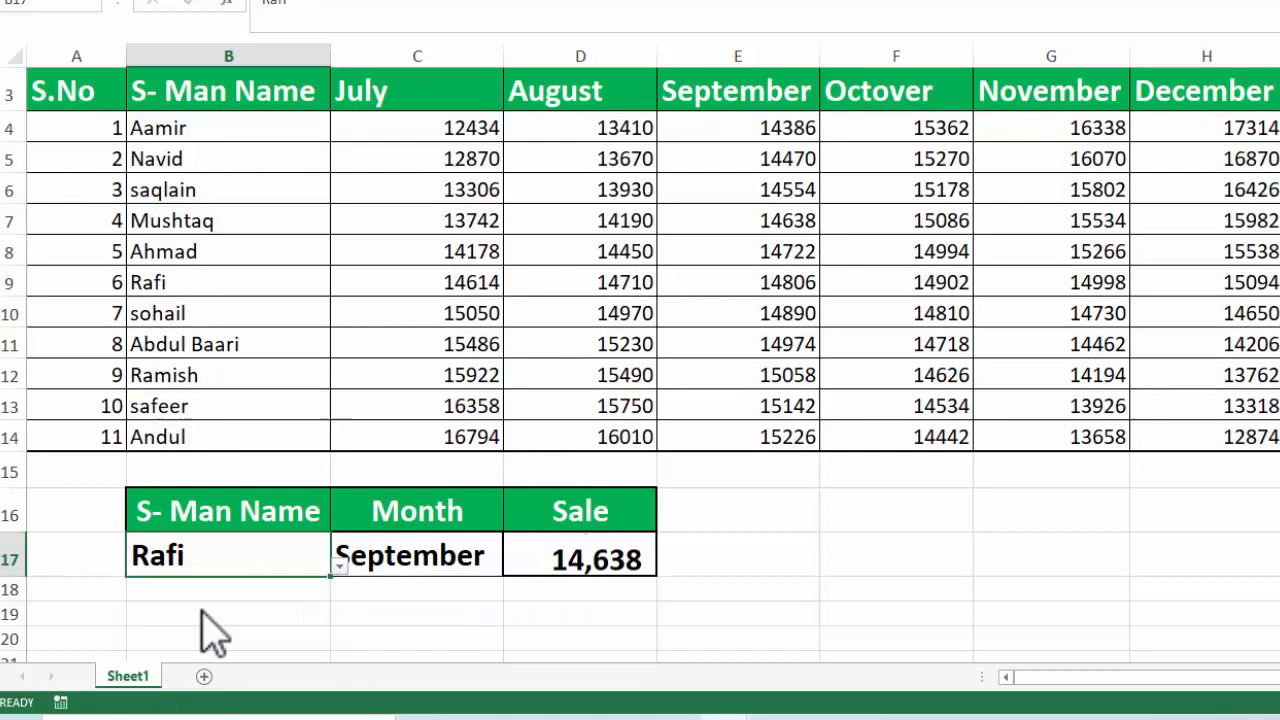
click(357, 571)
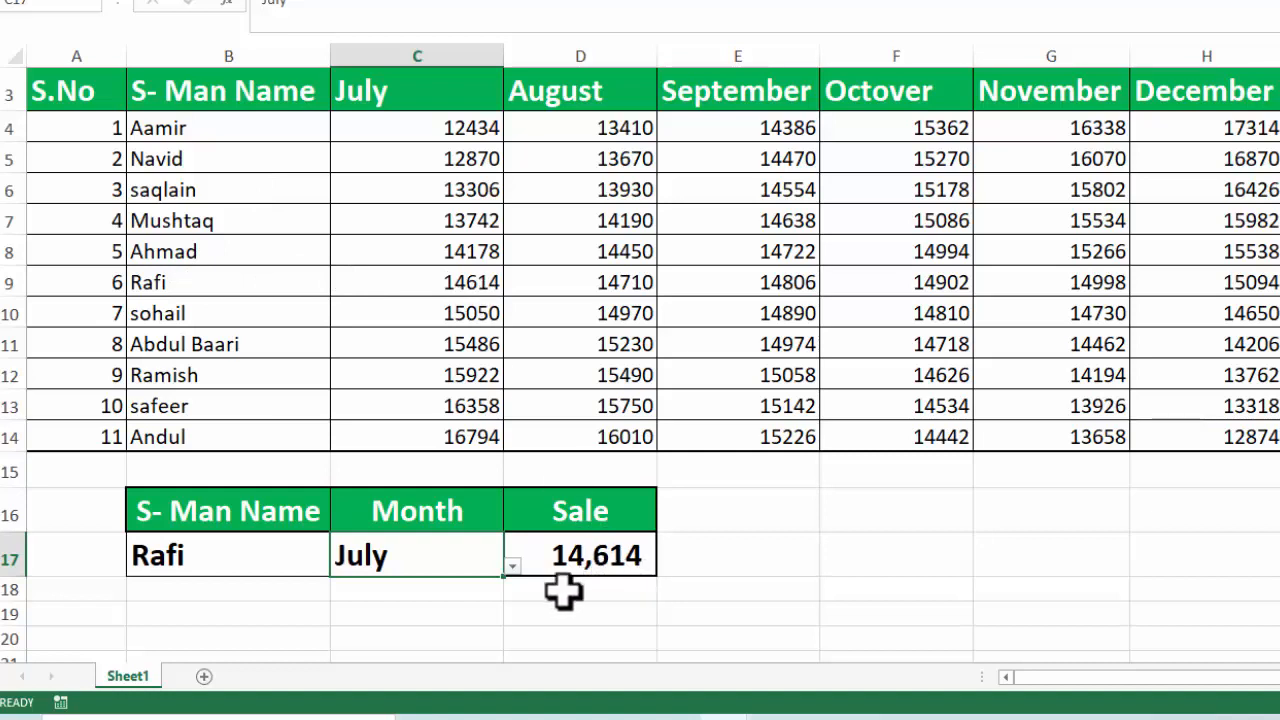
Choose the salesman with S.No 8 in B17 to test the July lookup, and select the month cell C17
click(266, 563)
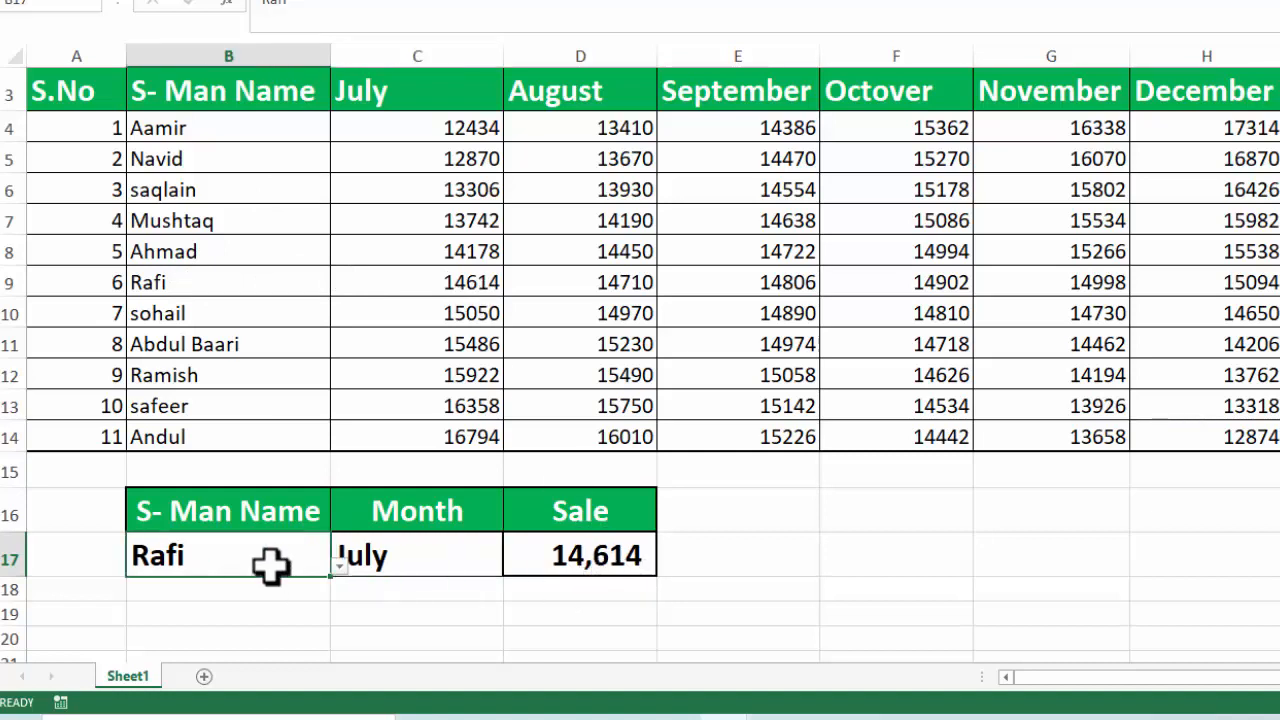
click(339, 567)
click(155, 652)
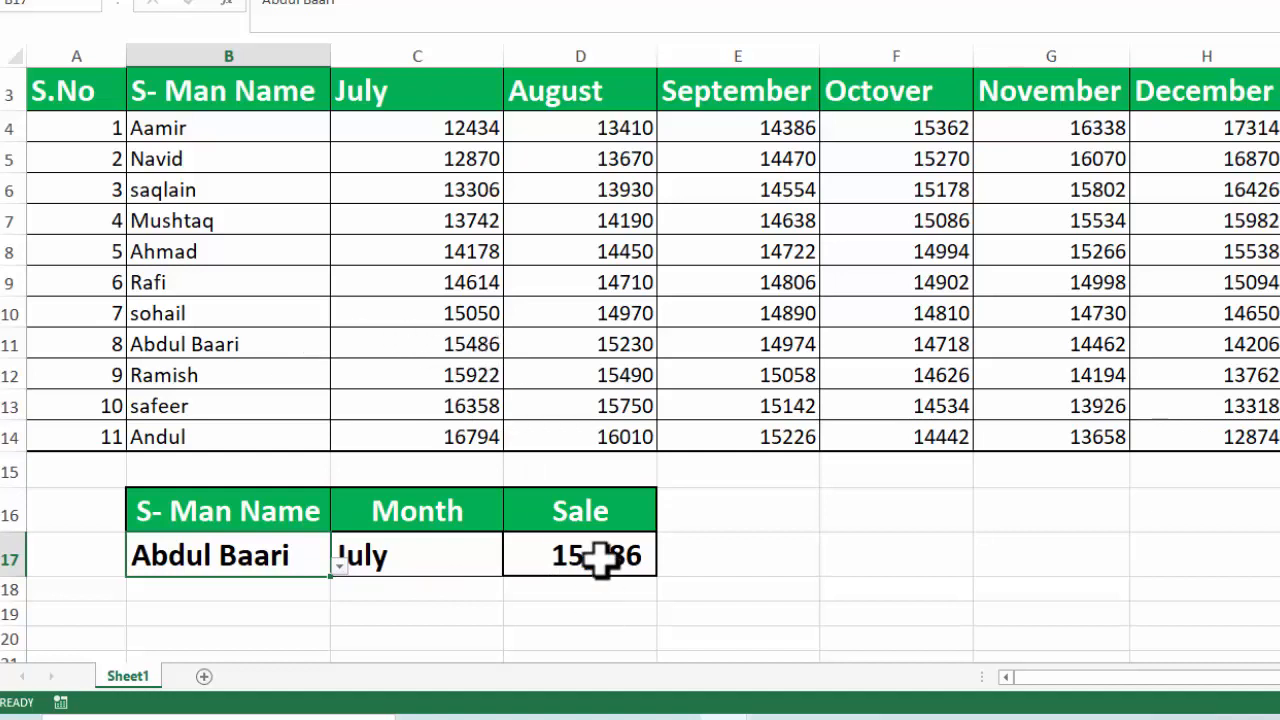
click(450, 560)
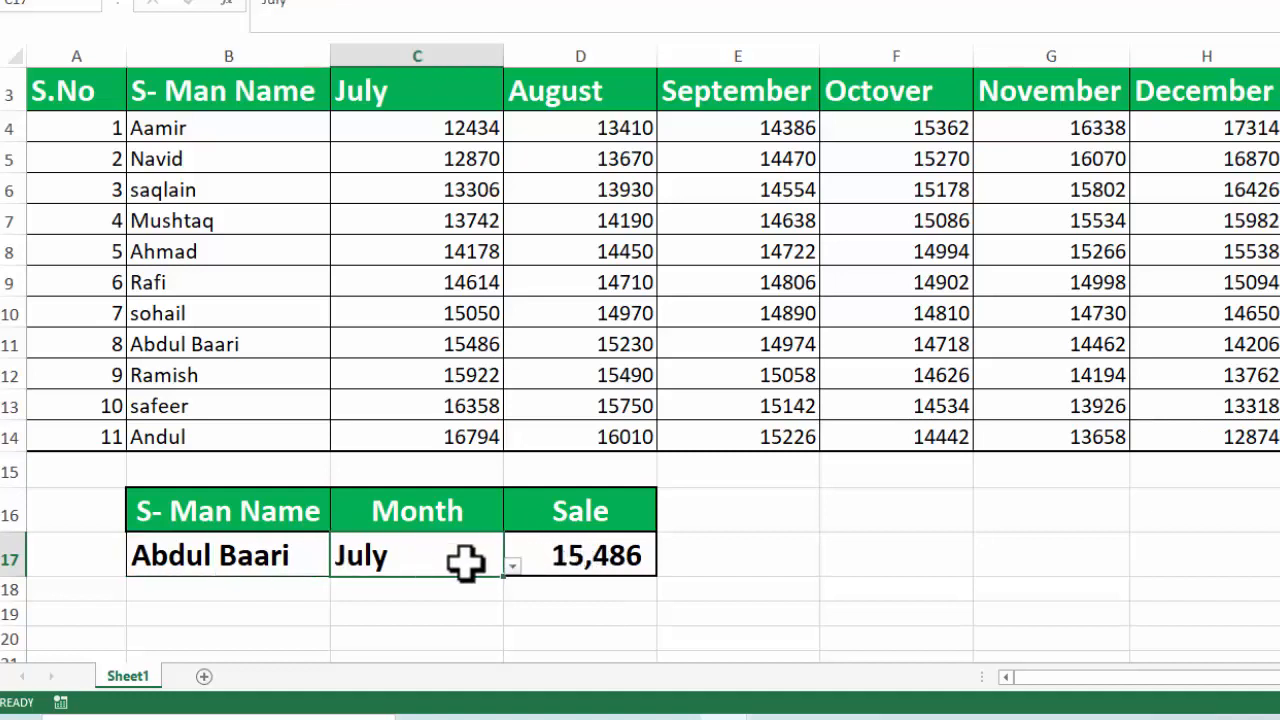
Choose December in the month cell C17 and check the returned sale against the source cell H11
click(512, 566)
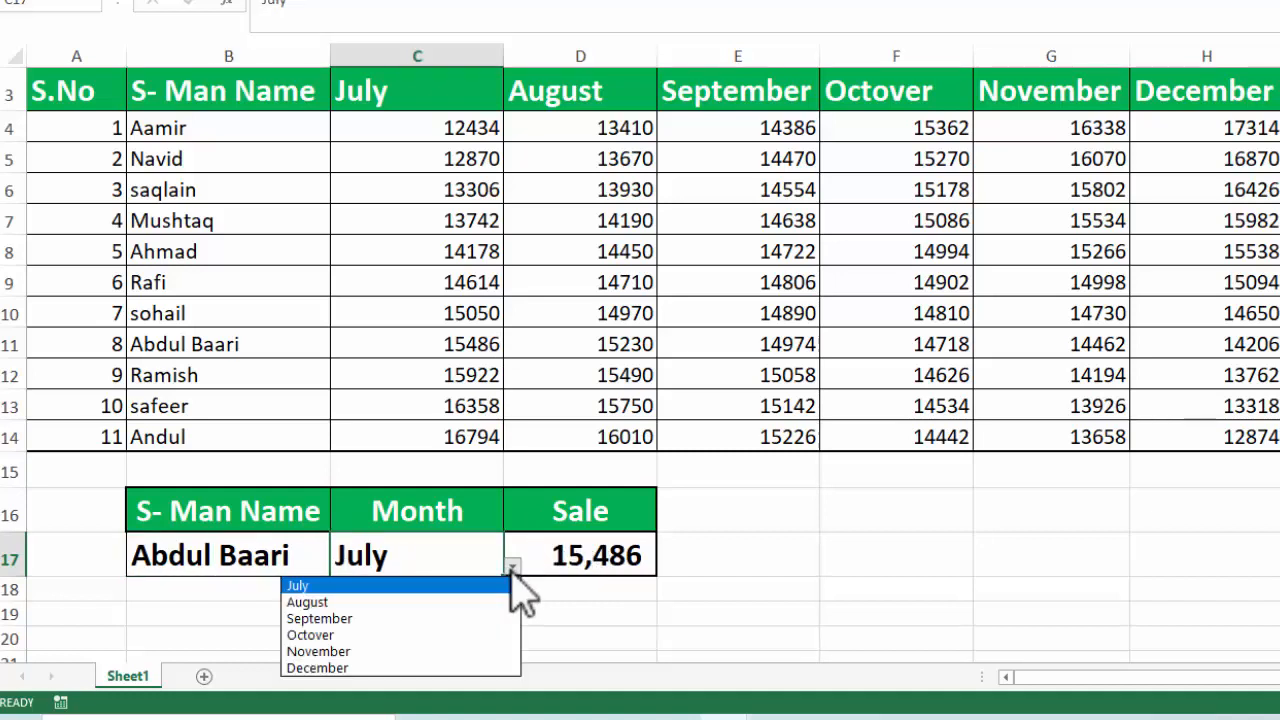
click(418, 668)
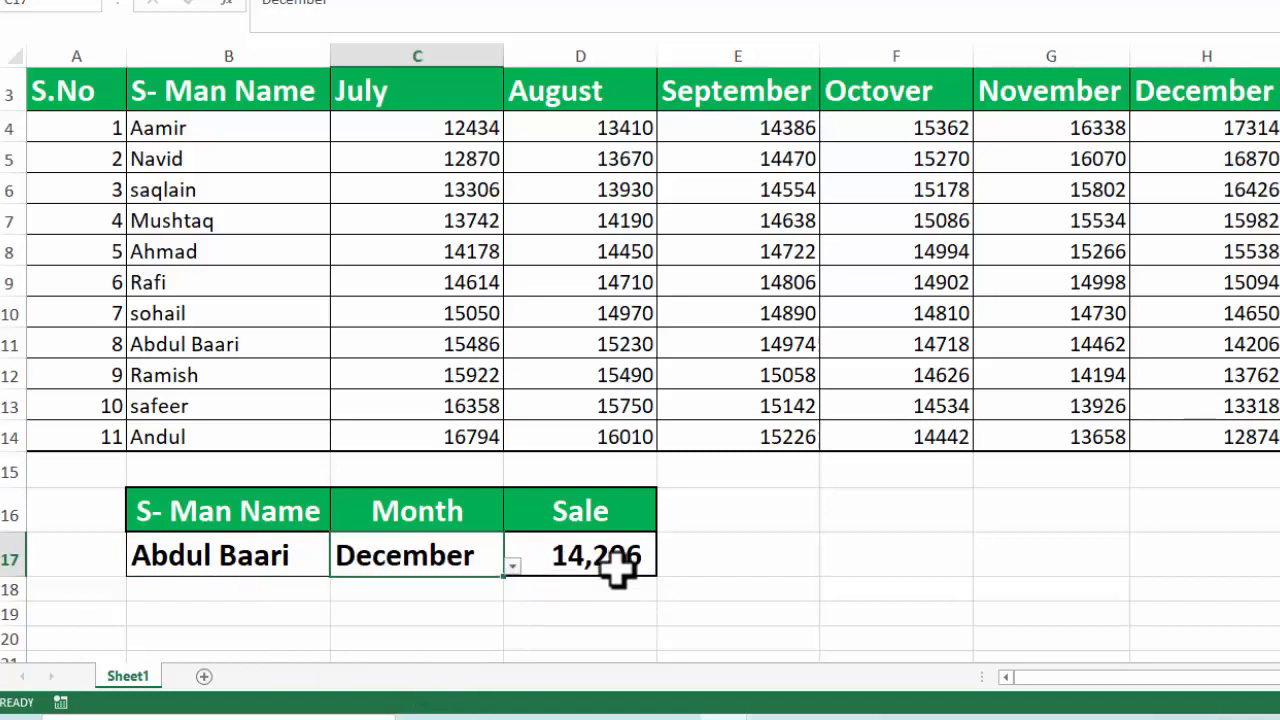
click(1250, 346)
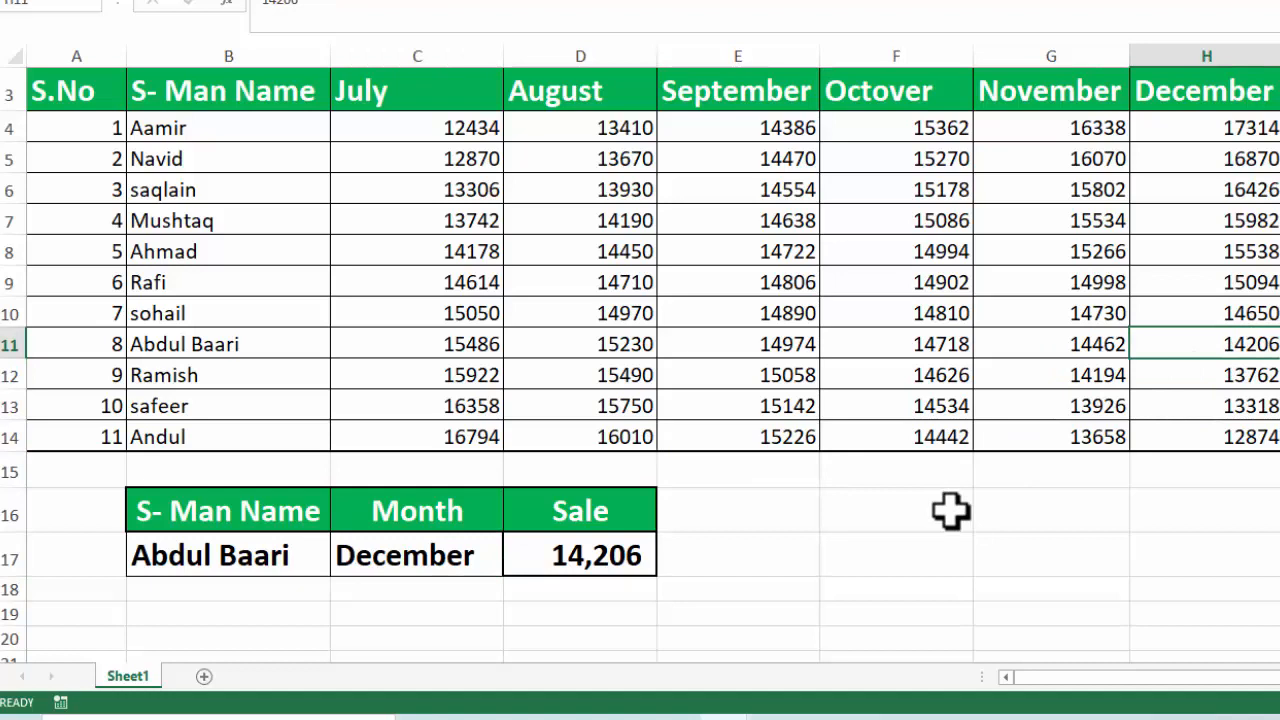
Clear all formats from the sales table A2:H14, including its title row
scroll(371, 480, up, 1)
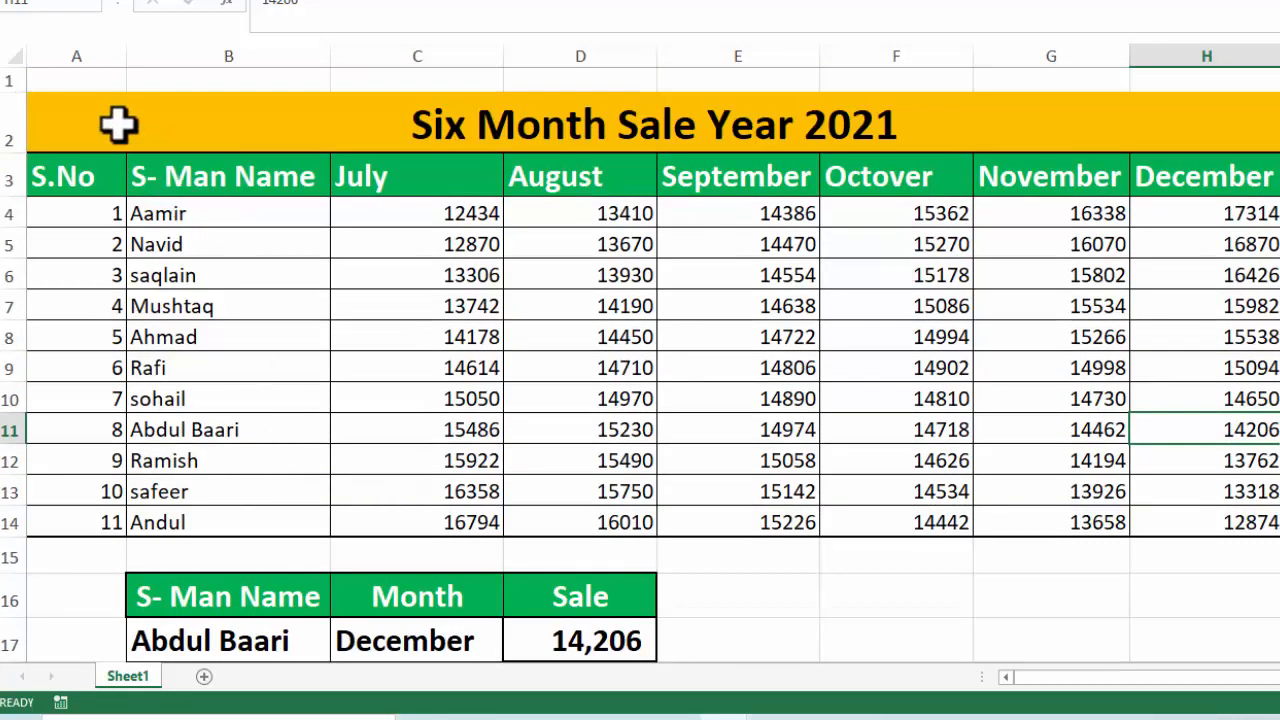
drag(123, 145, 455, 501)
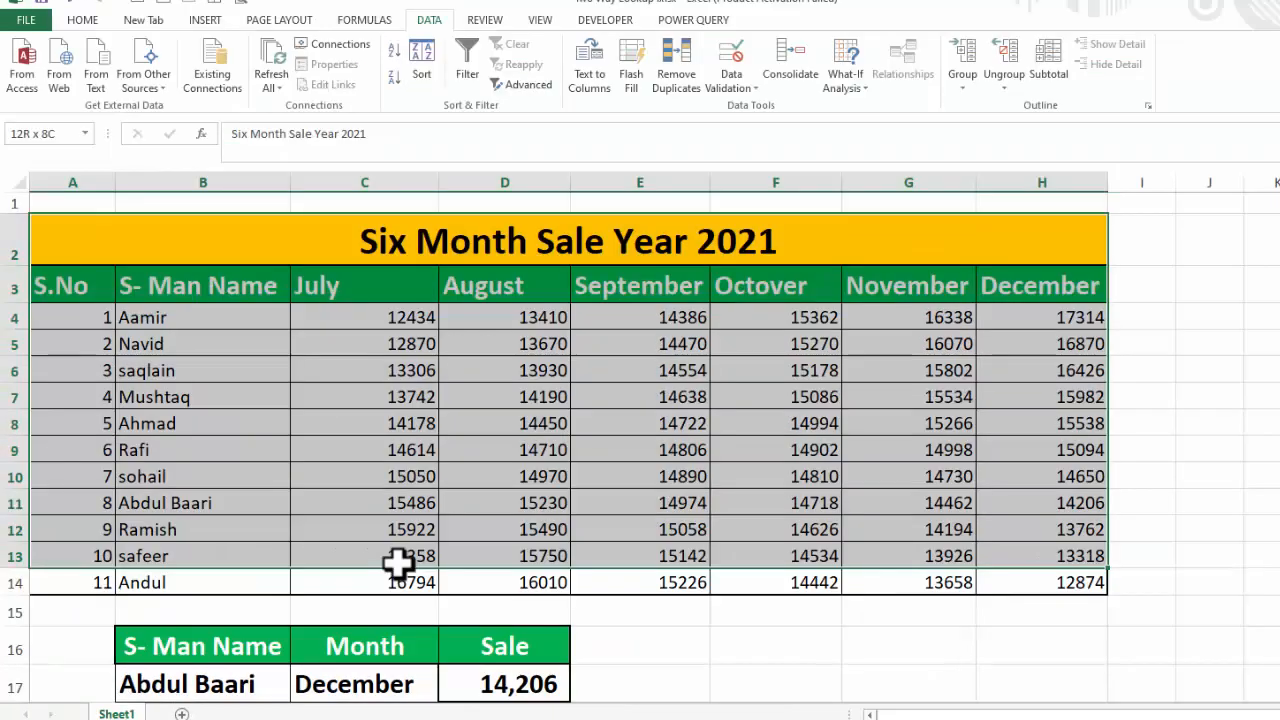
drag(400, 566, 417, 577)
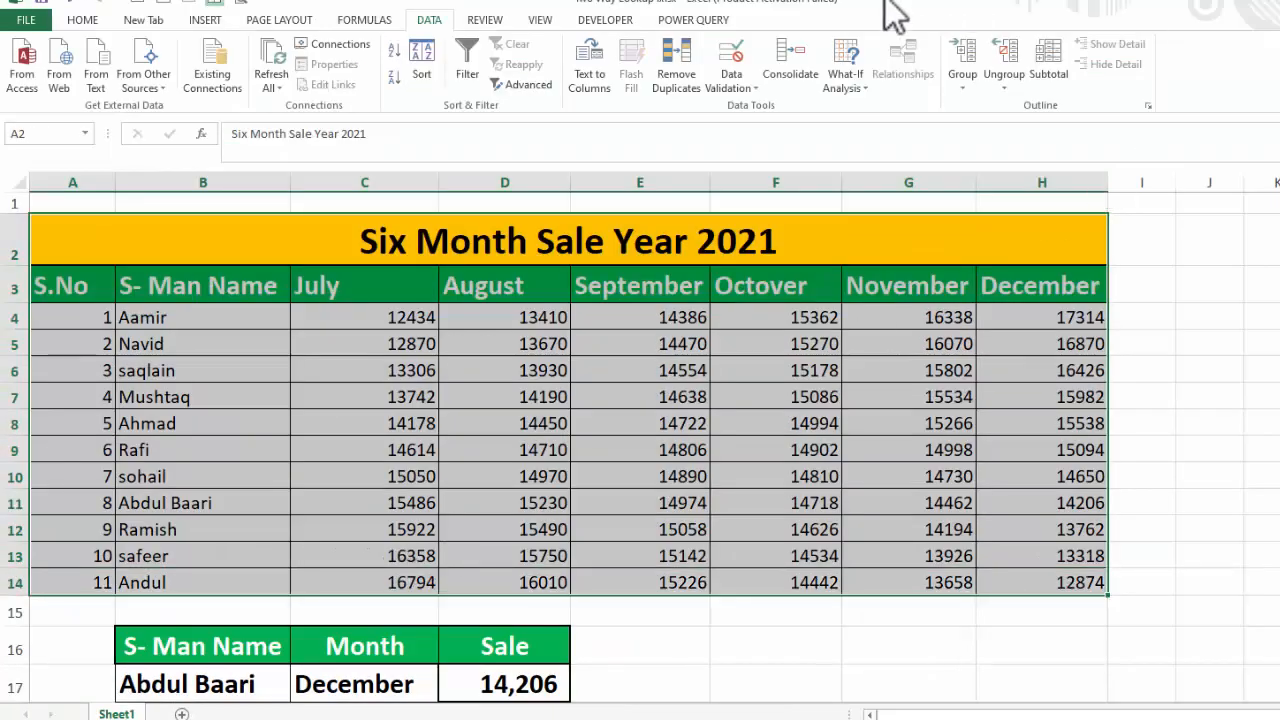
click(83, 22)
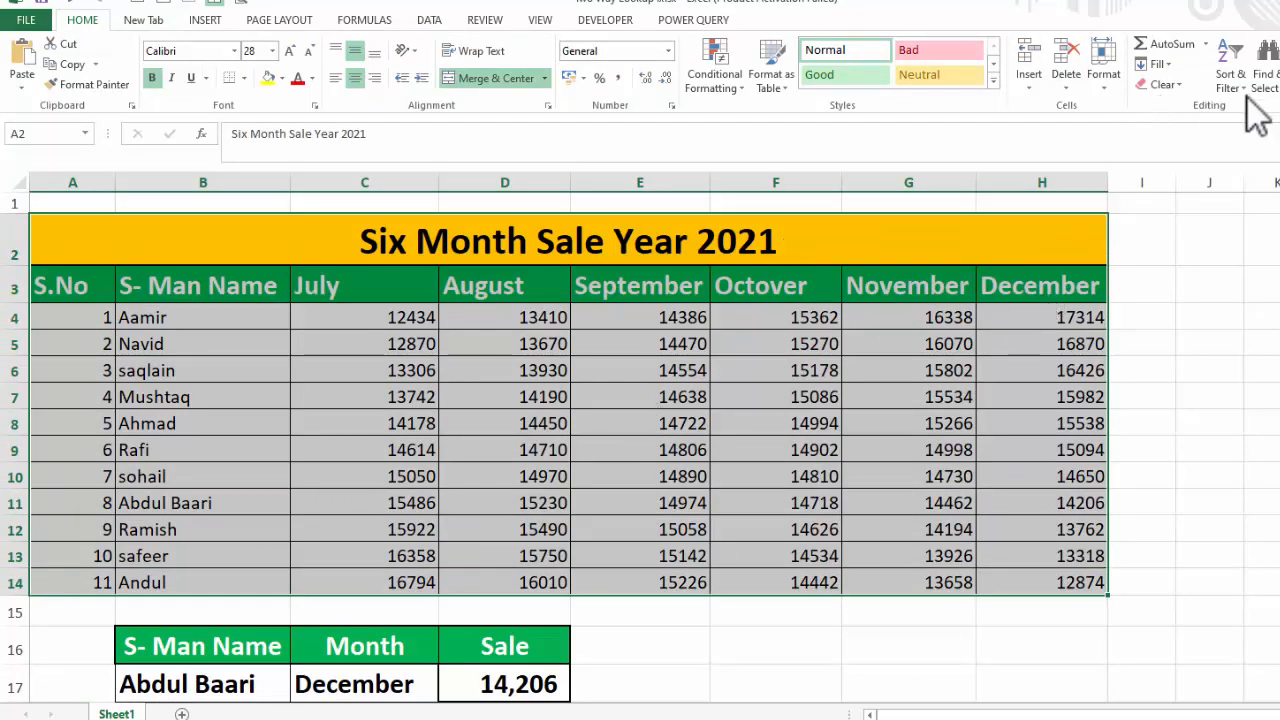
click(1162, 85)
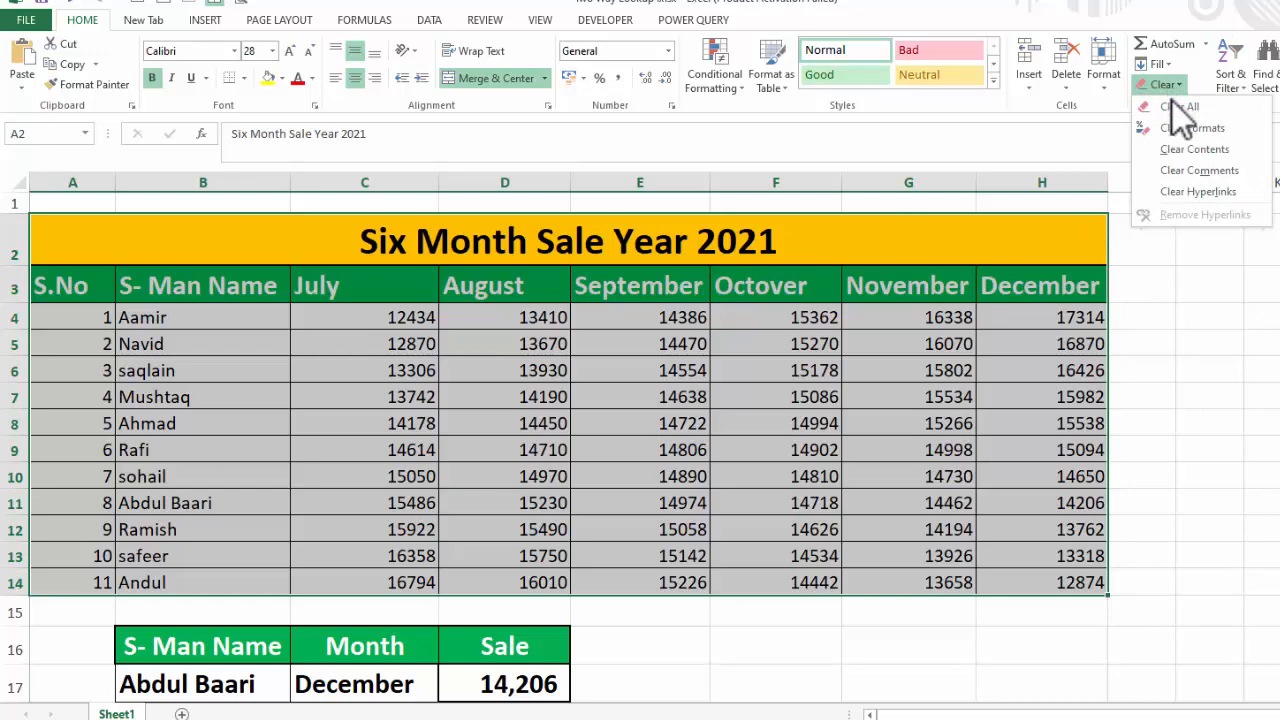
click(1178, 127)
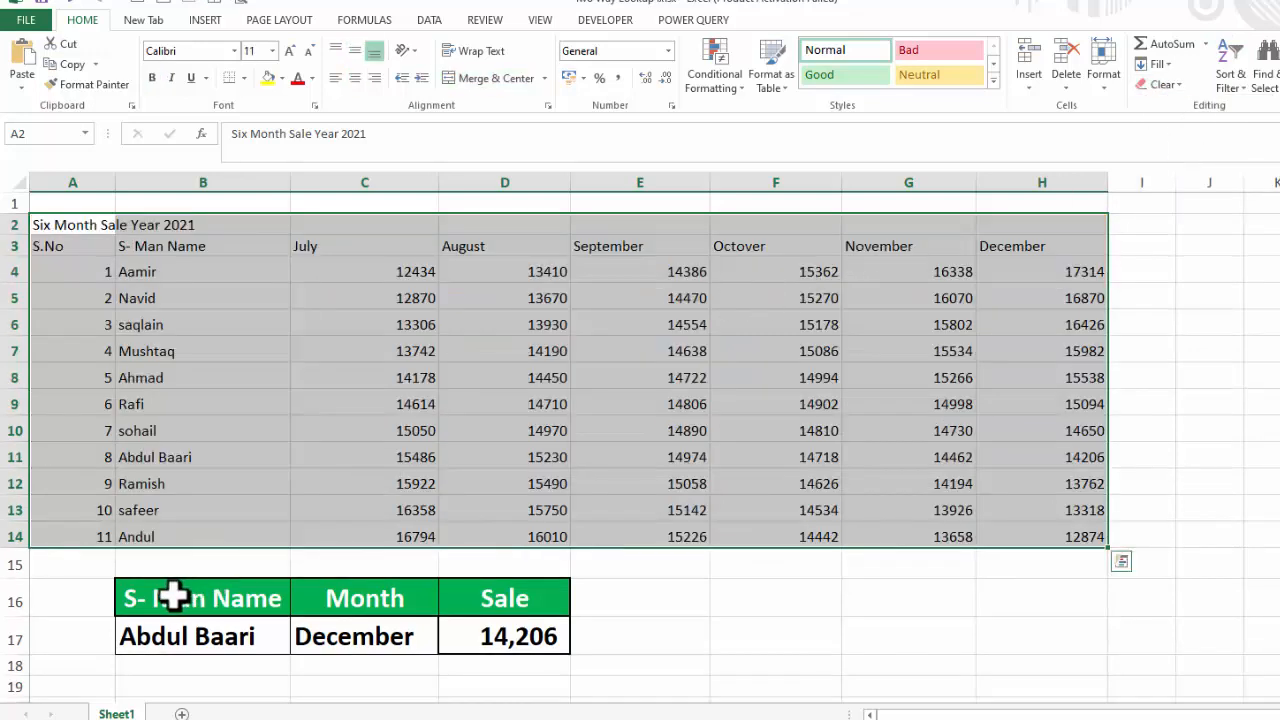
Clear the formats from the lookup block B16:D17
drag(170, 594, 520, 640)
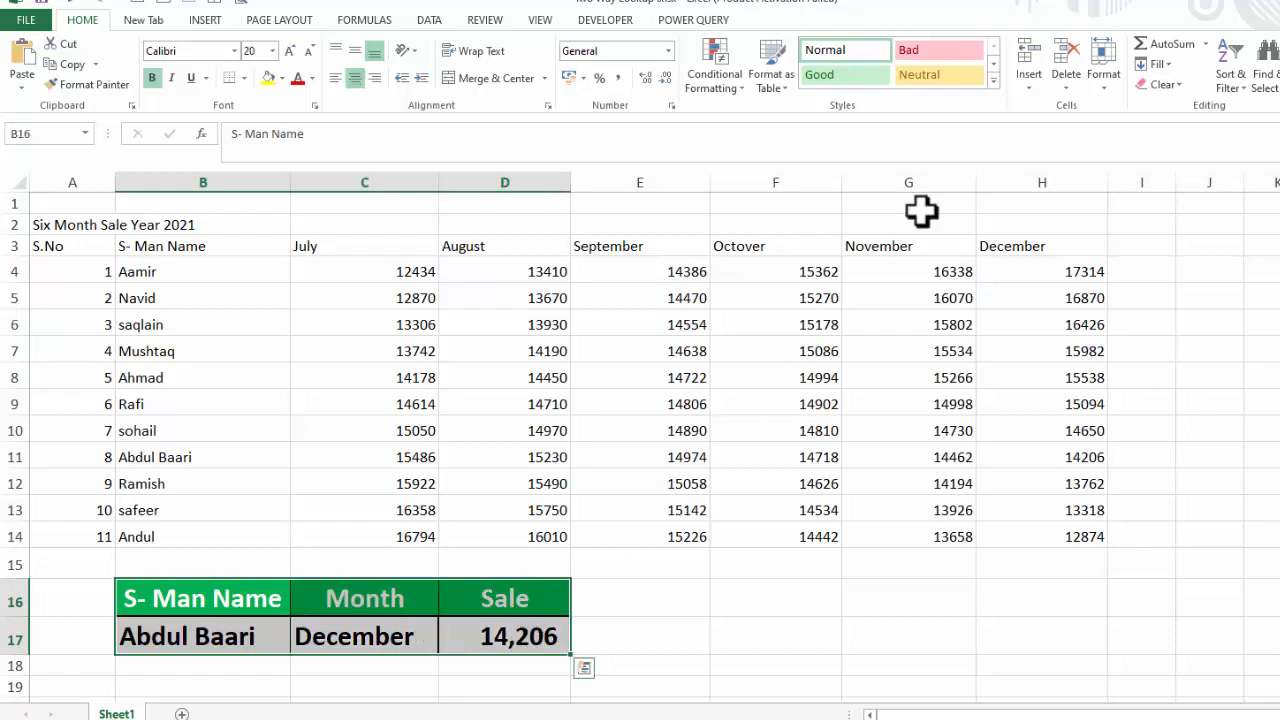
click(1174, 91)
click(1181, 136)
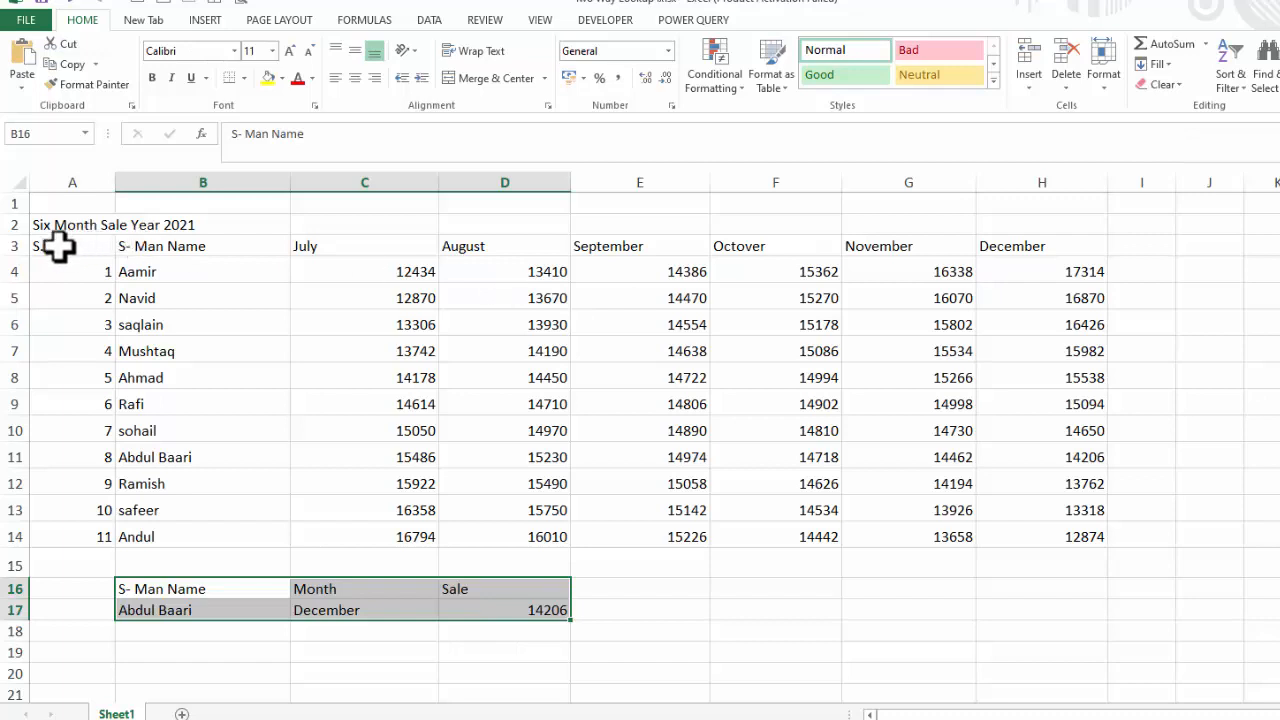
Set the sales data A3:H14 to font size 14 and apply all borders plus a thick box border
drag(58, 246, 545, 538)
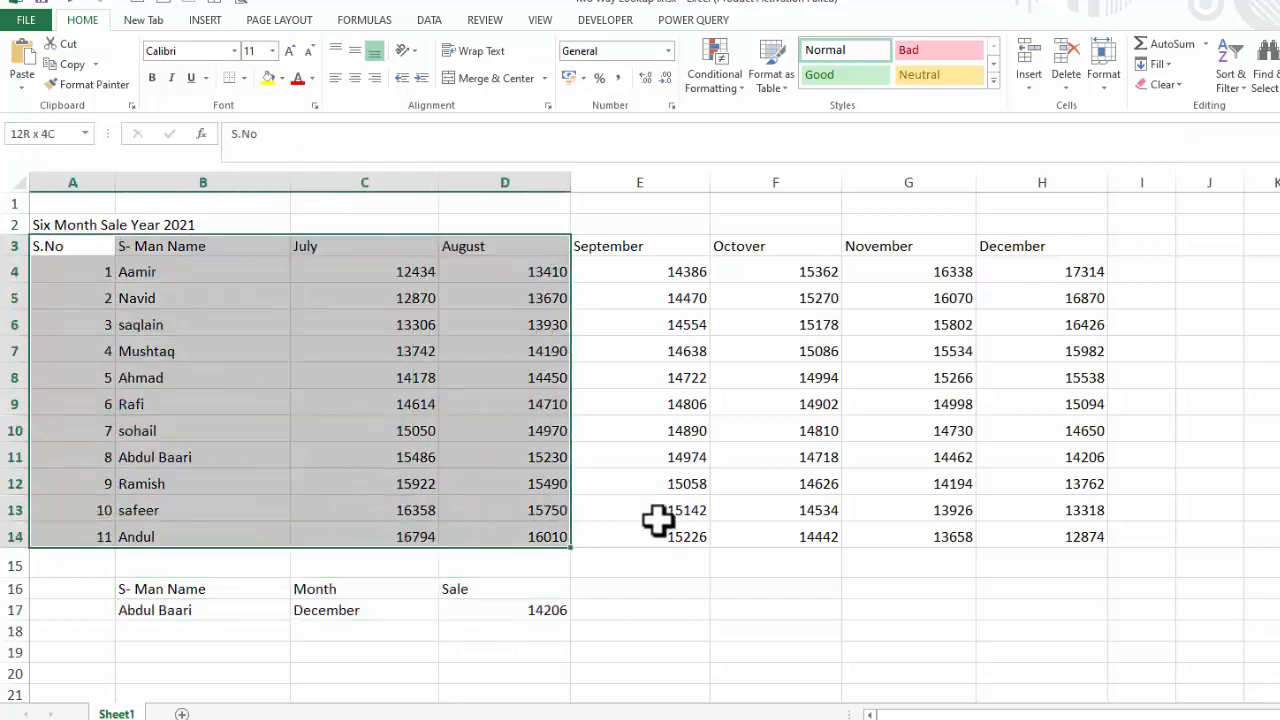
drag(657, 519, 1017, 537)
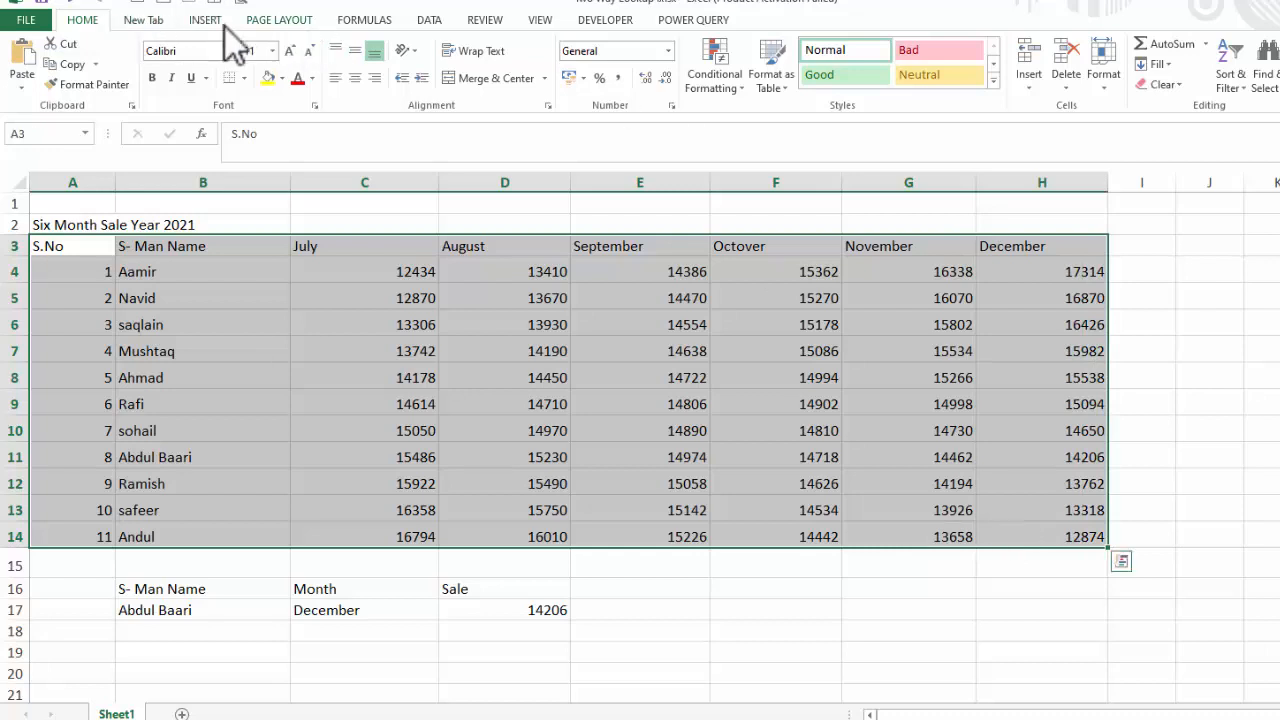
double_click(288, 51)
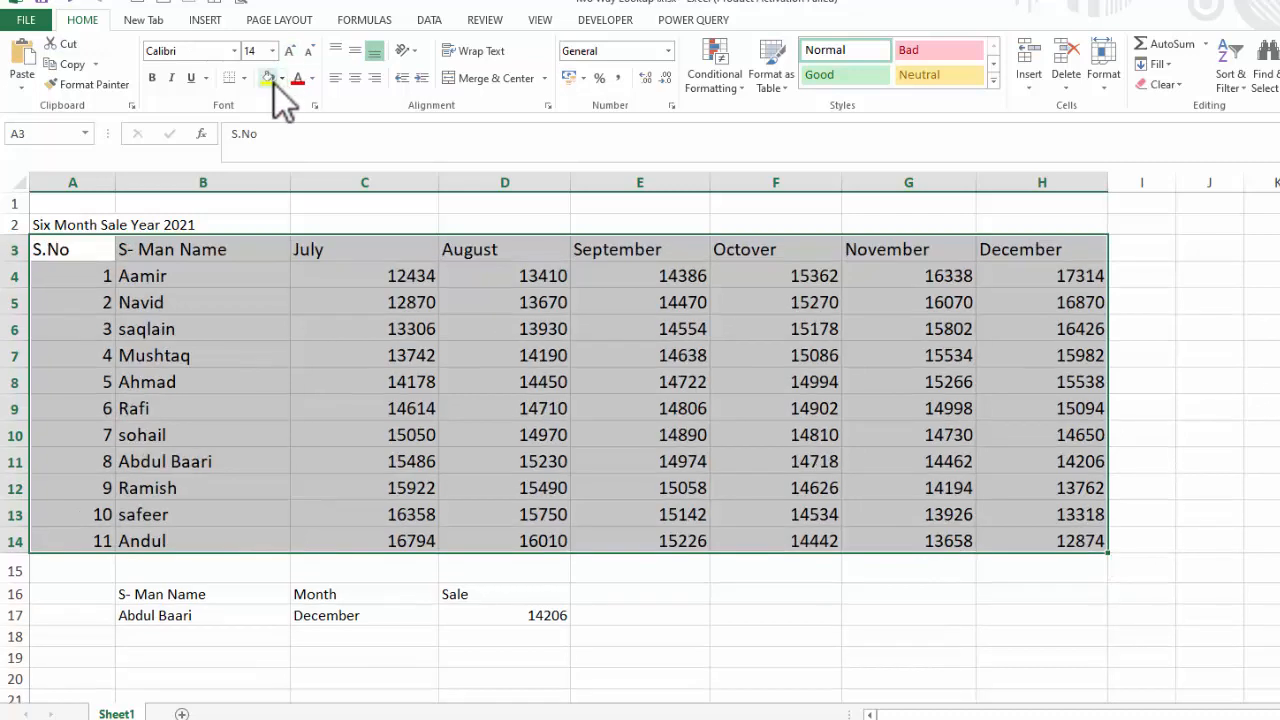
click(282, 79)
click(243, 78)
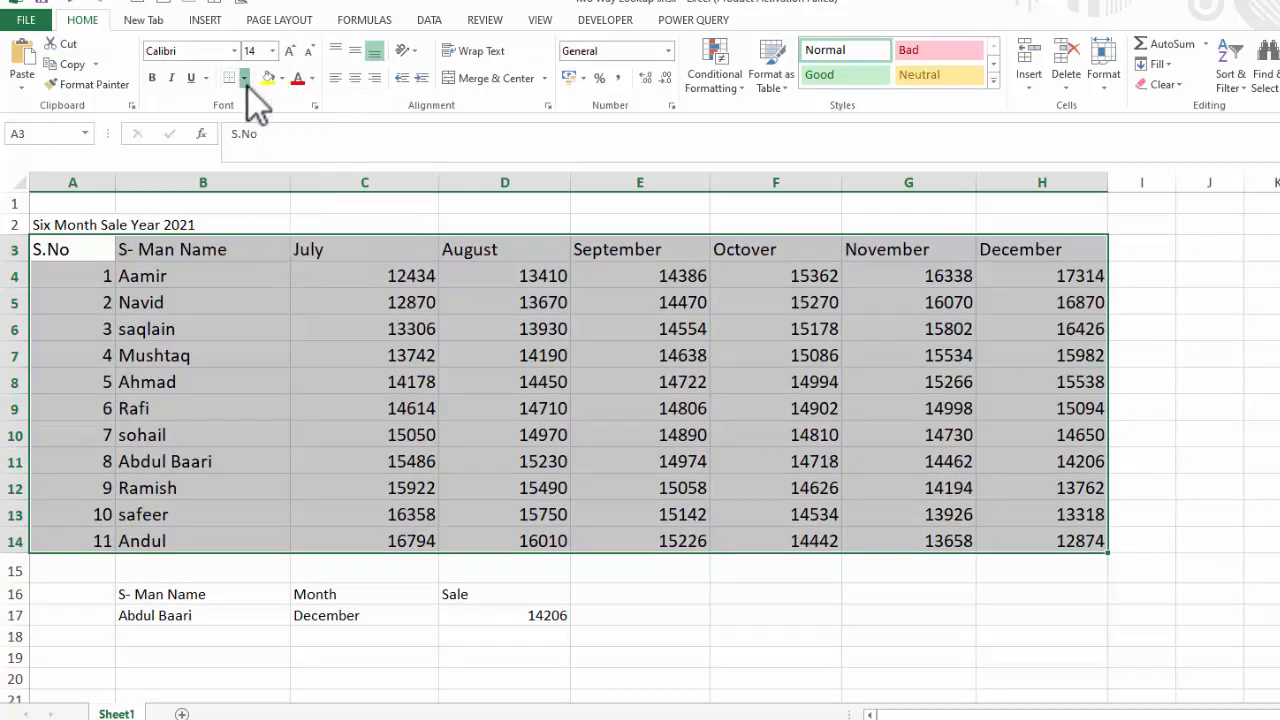
click(256, 228)
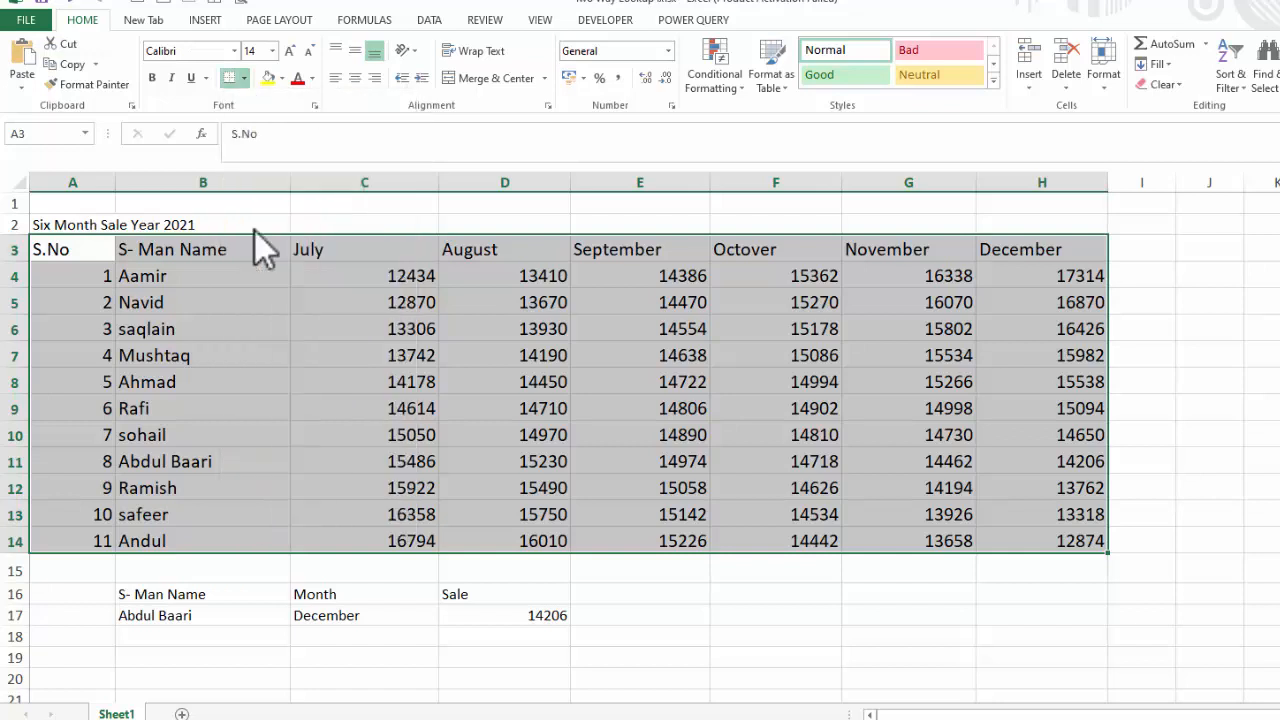
click(245, 78)
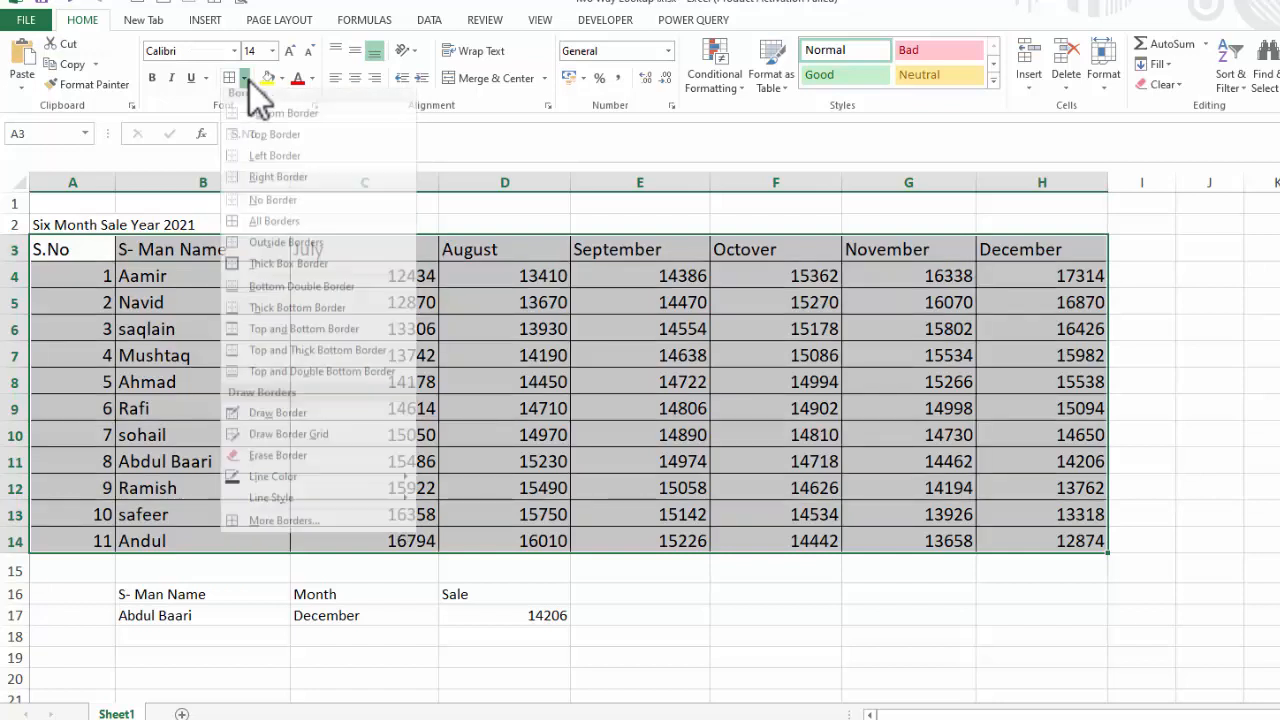
click(266, 266)
Set the header row A3:H3 to font size 18 with the standard blue fill
drag(57, 251, 1000, 248)
click(293, 46)
click(293, 46)
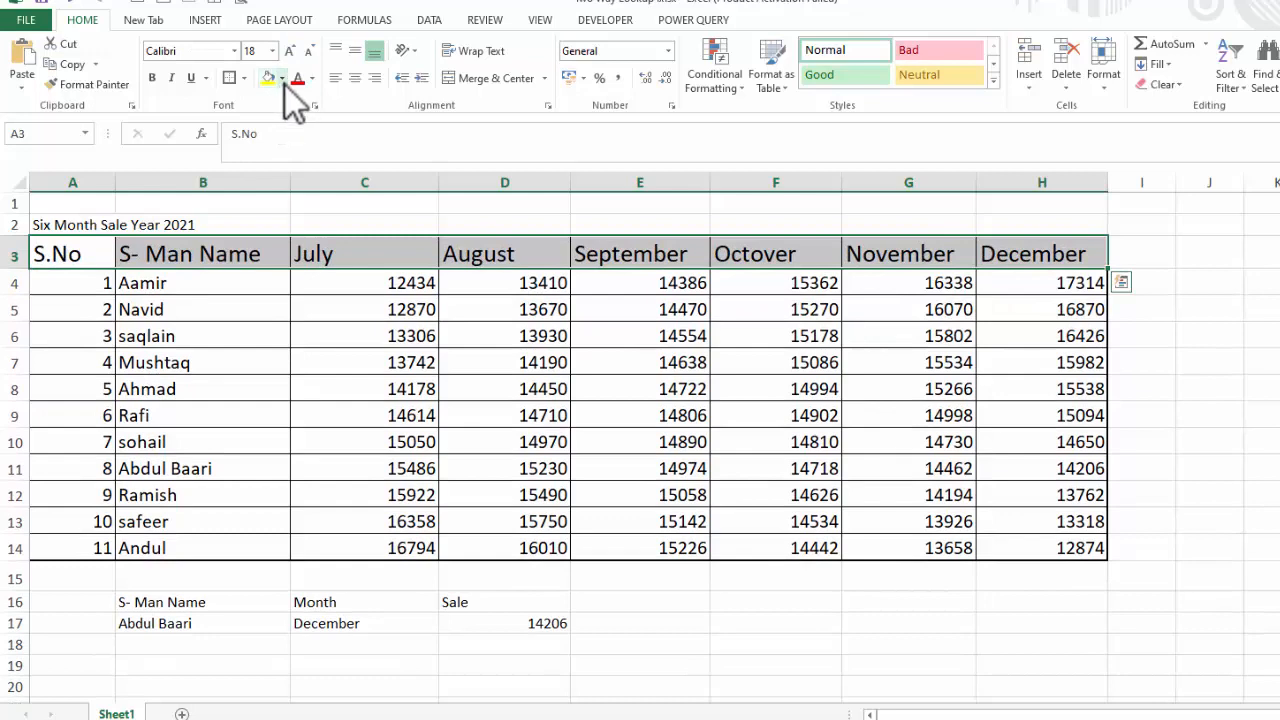
click(283, 79)
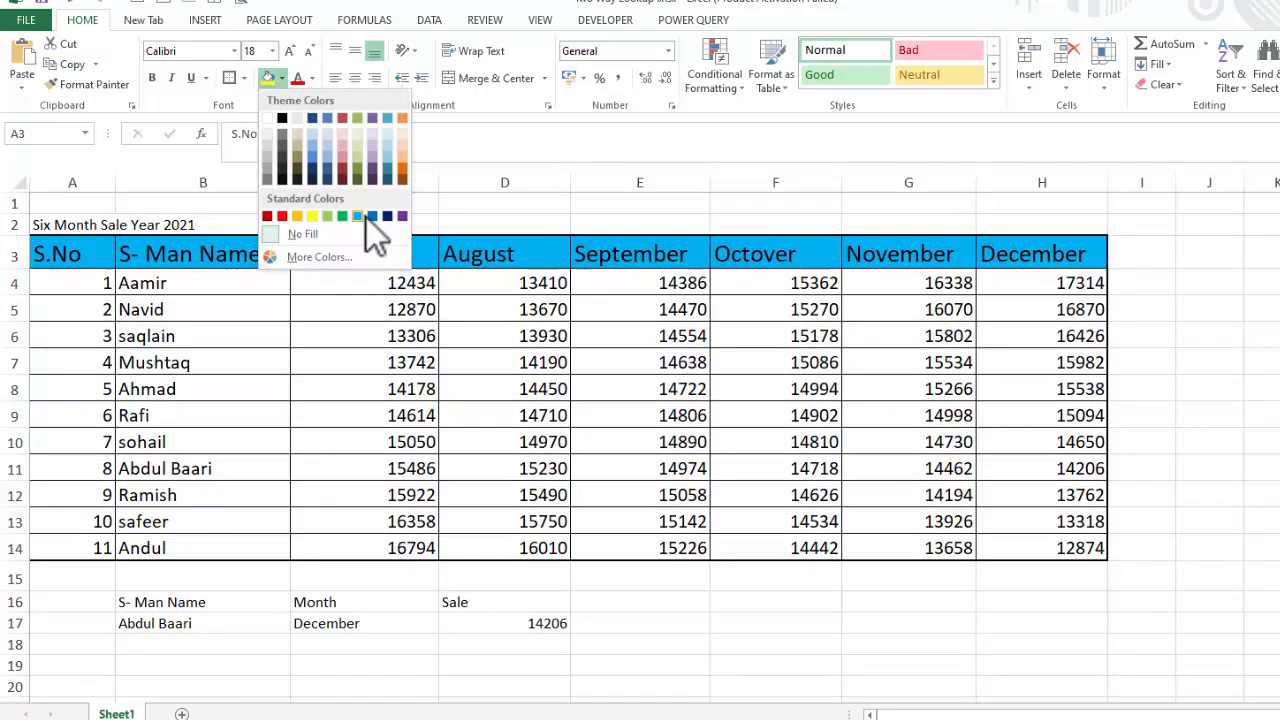
click(373, 218)
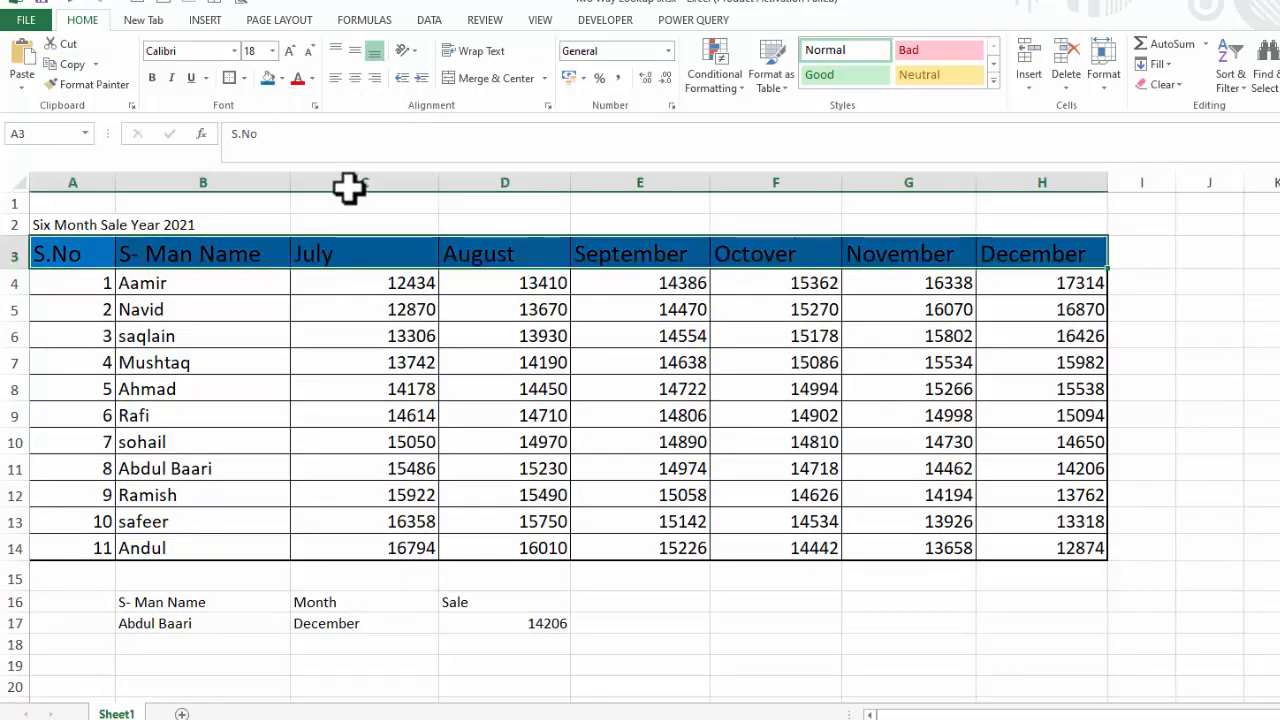
Make the header text in A3:H3 white, bold and centred
click(311, 80)
click(305, 141)
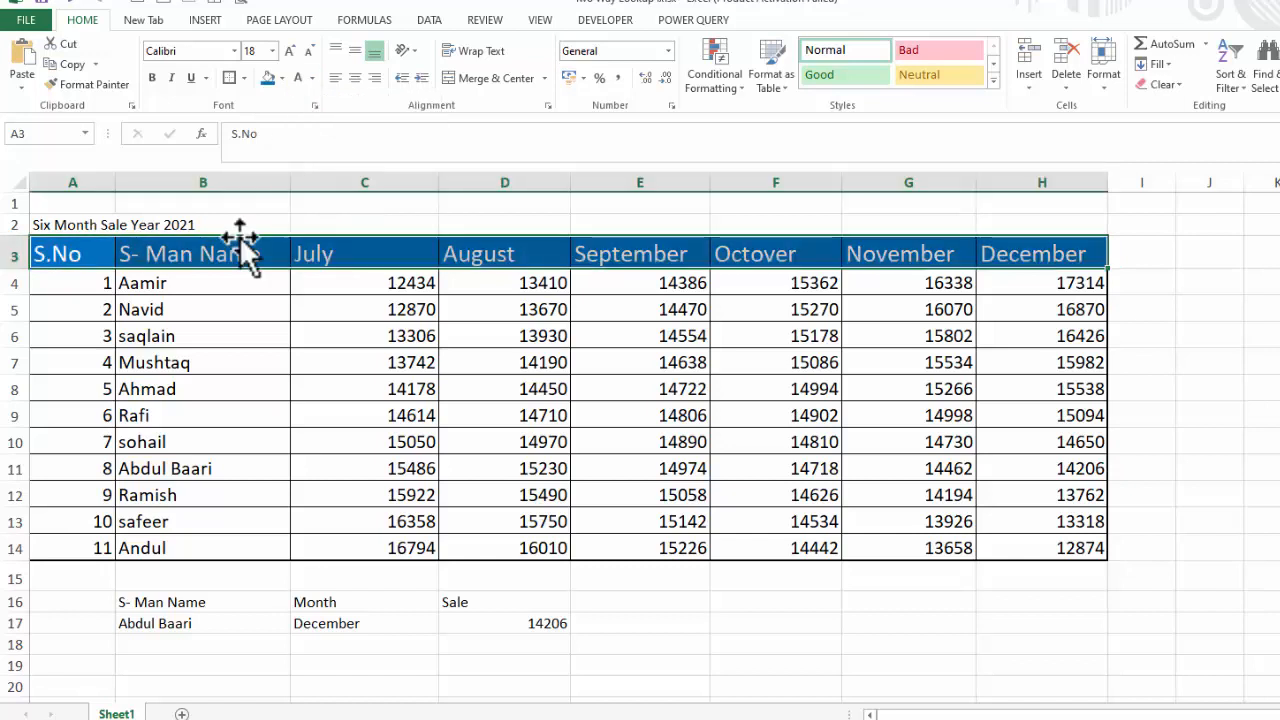
click(147, 88)
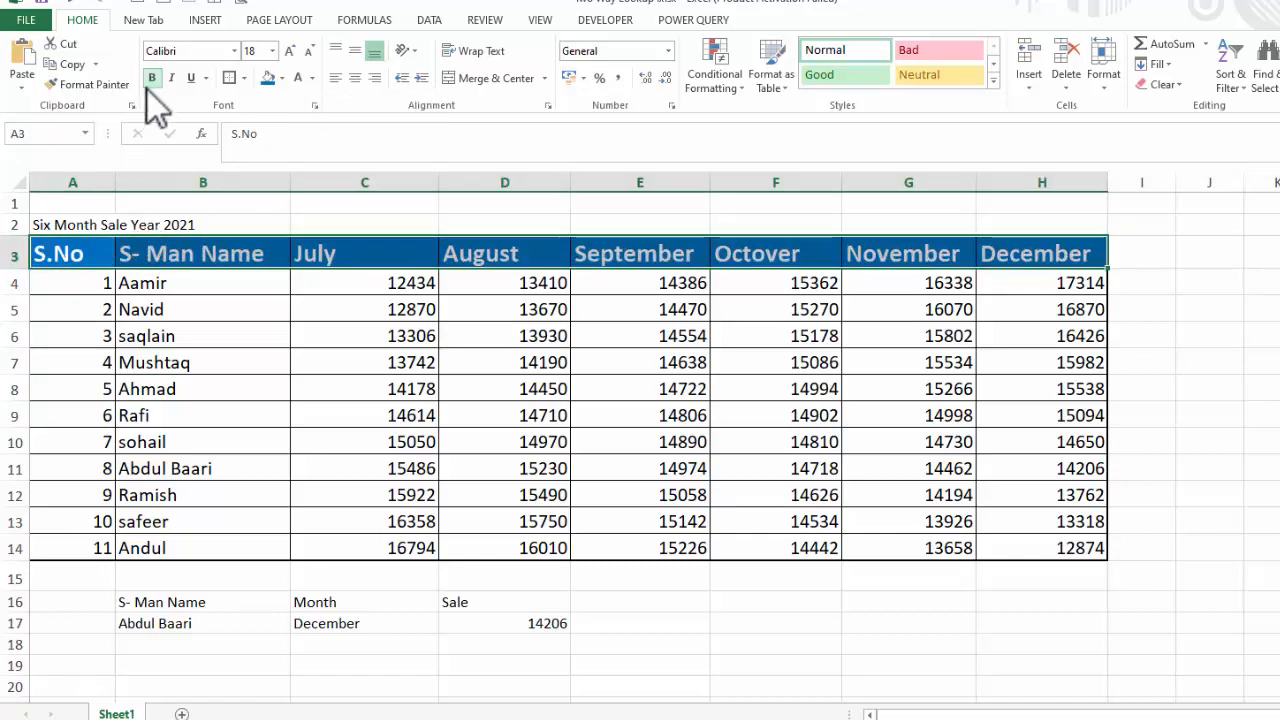
click(357, 80)
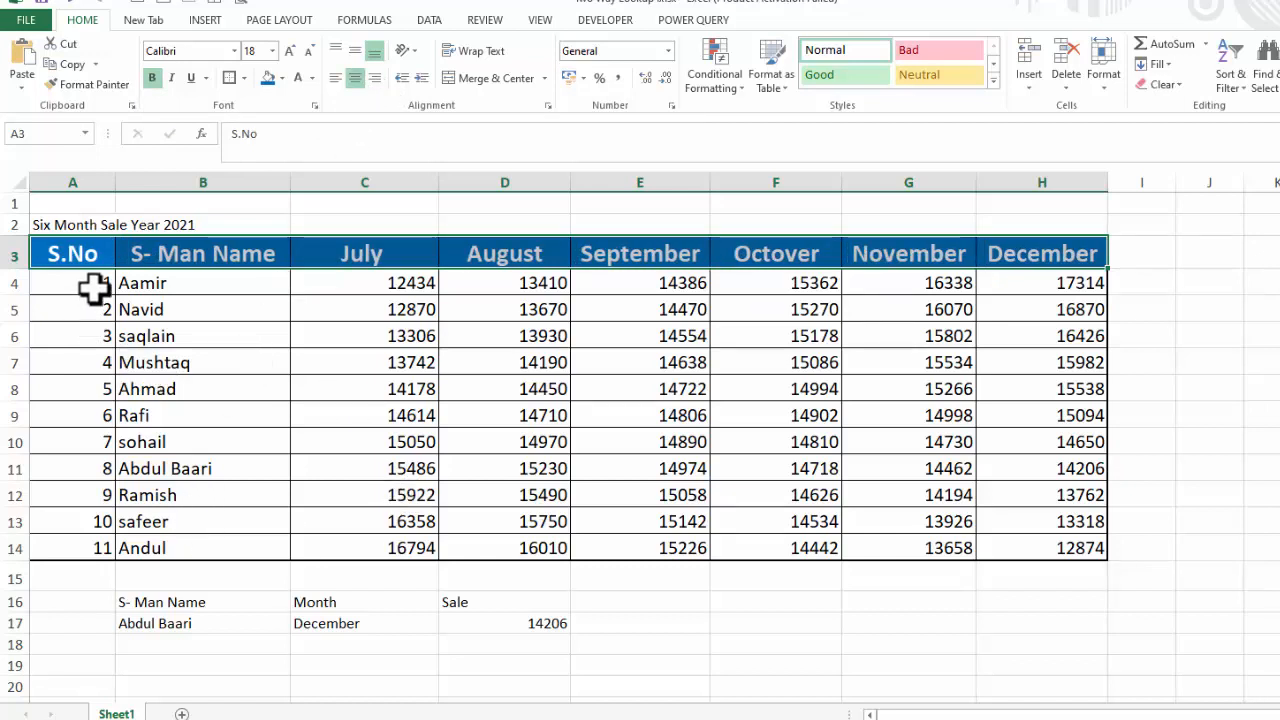
Format the lookup block B16:D17 with a thick box border and centred, bold text at font size 12
drag(170, 607, 494, 629)
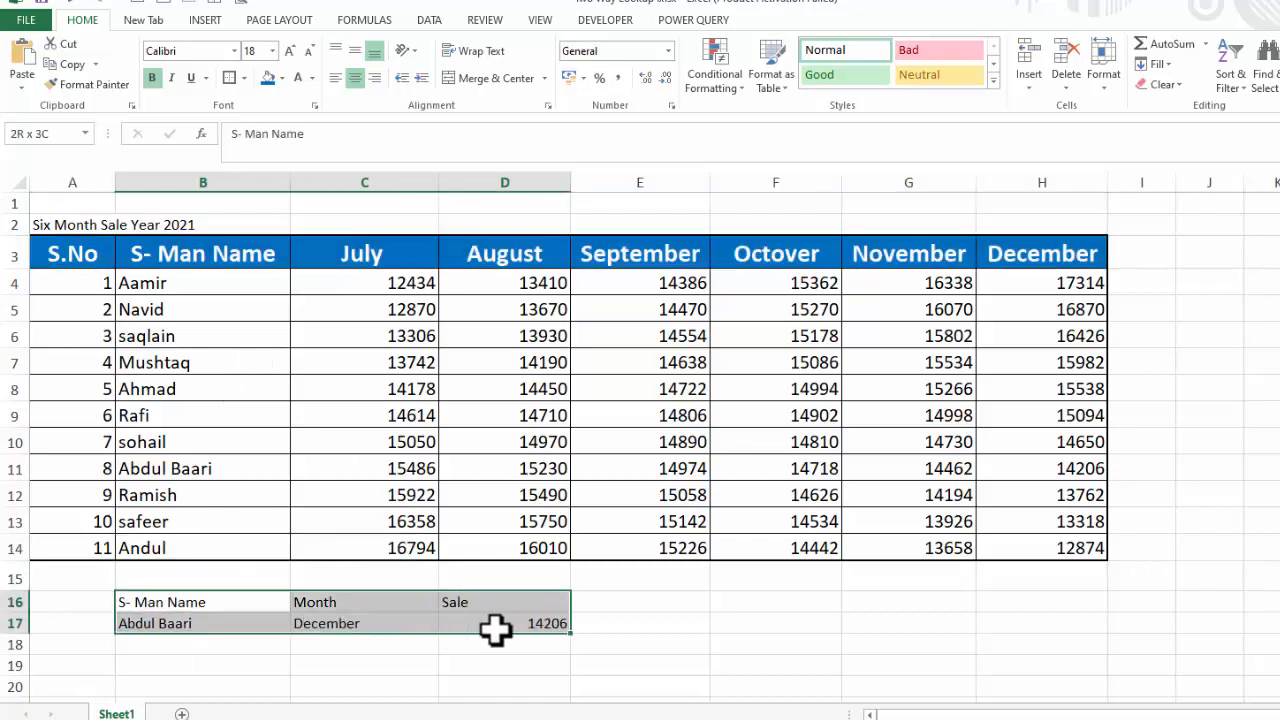
click(233, 79)
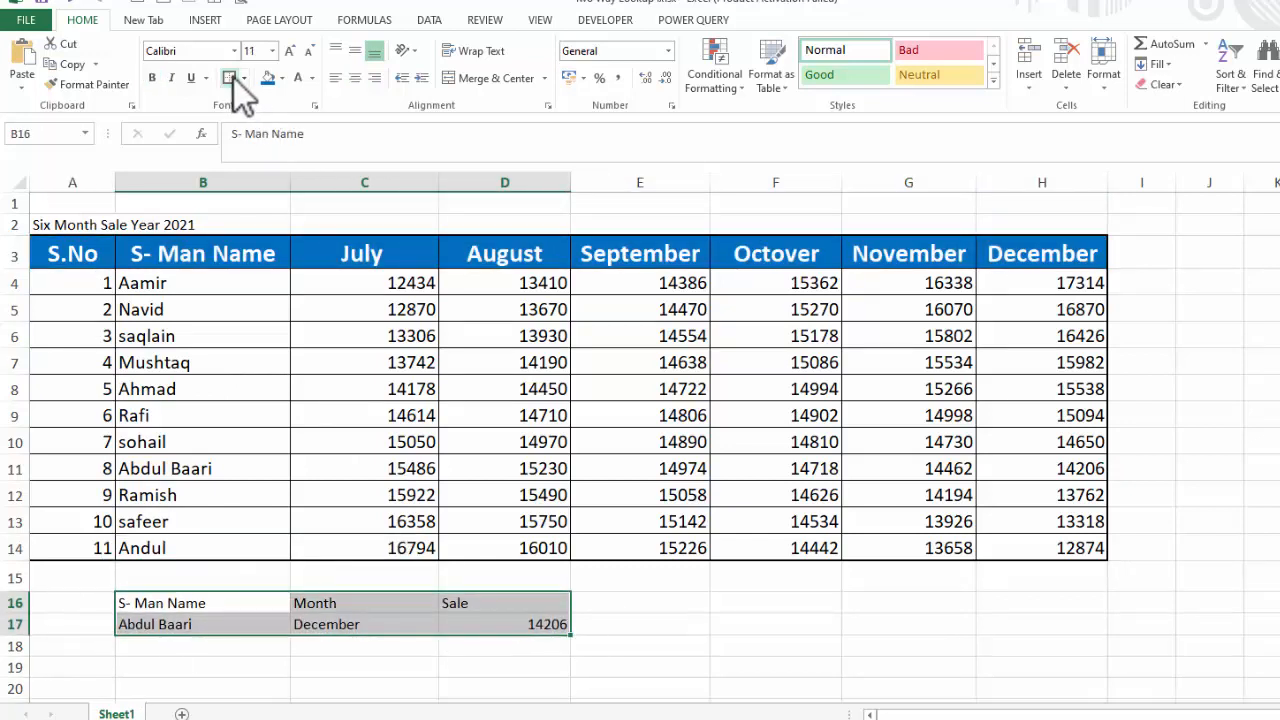
click(355, 80)
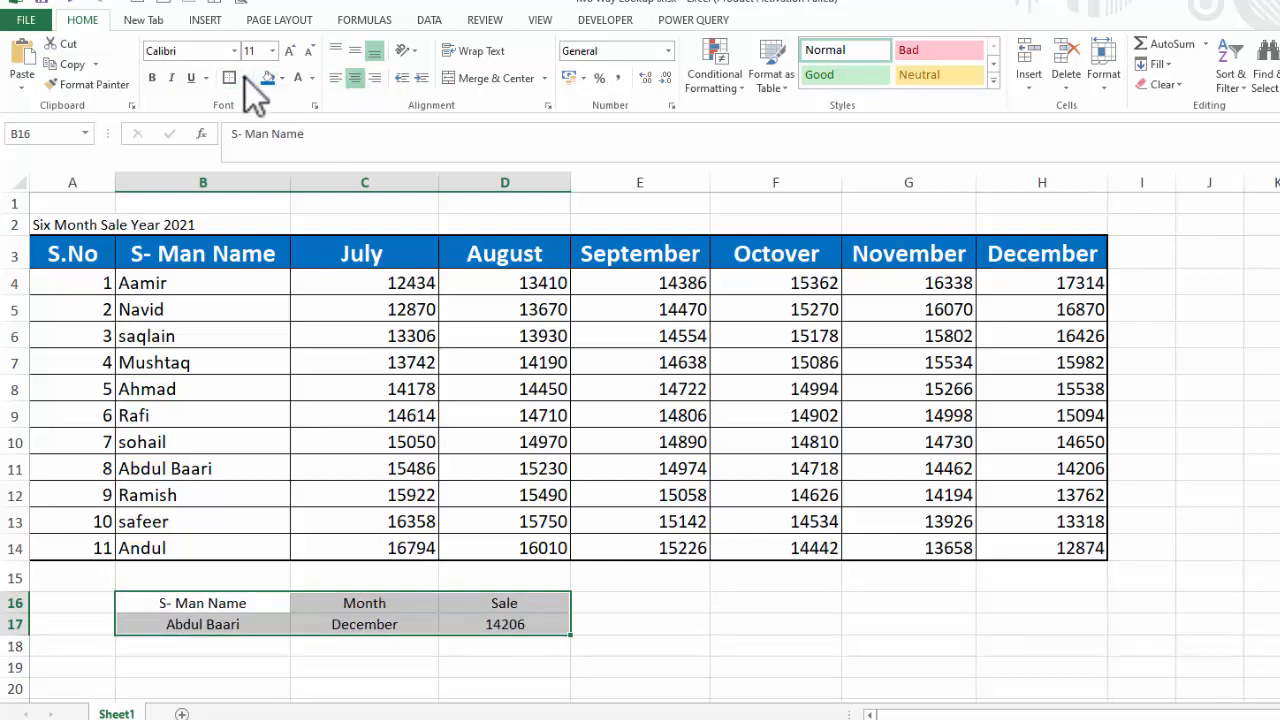
click(152, 78)
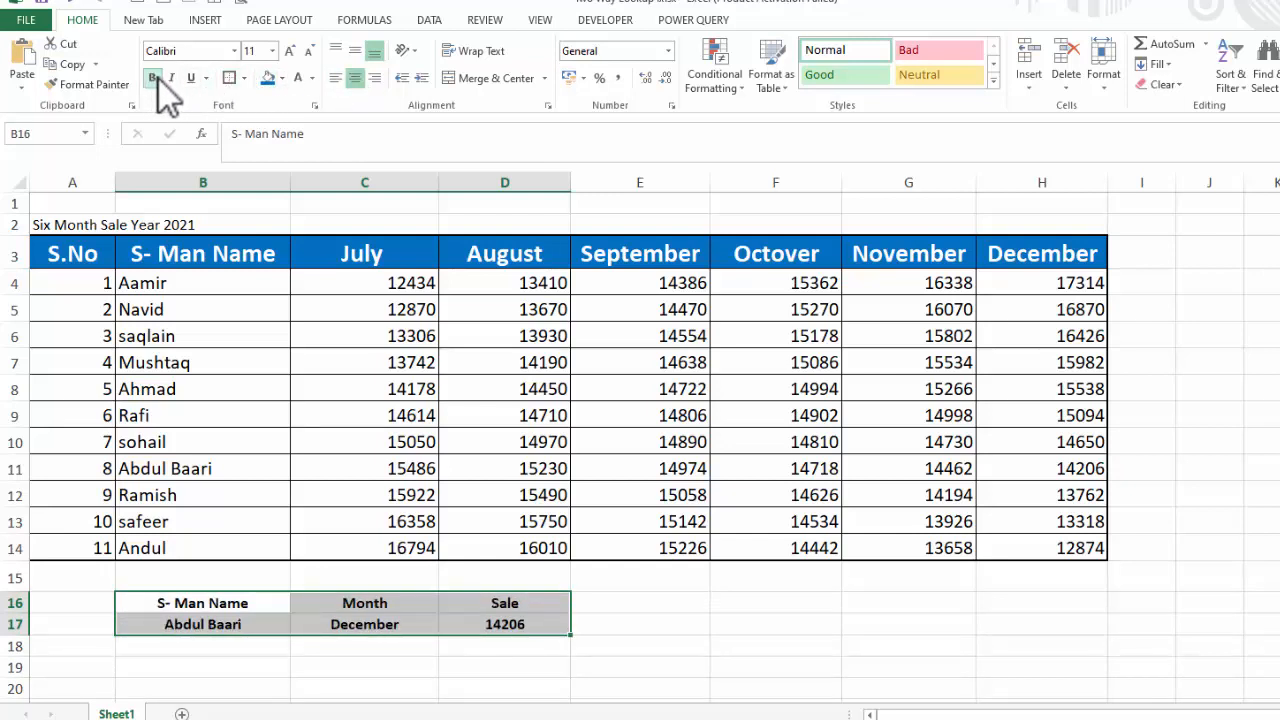
click(289, 51)
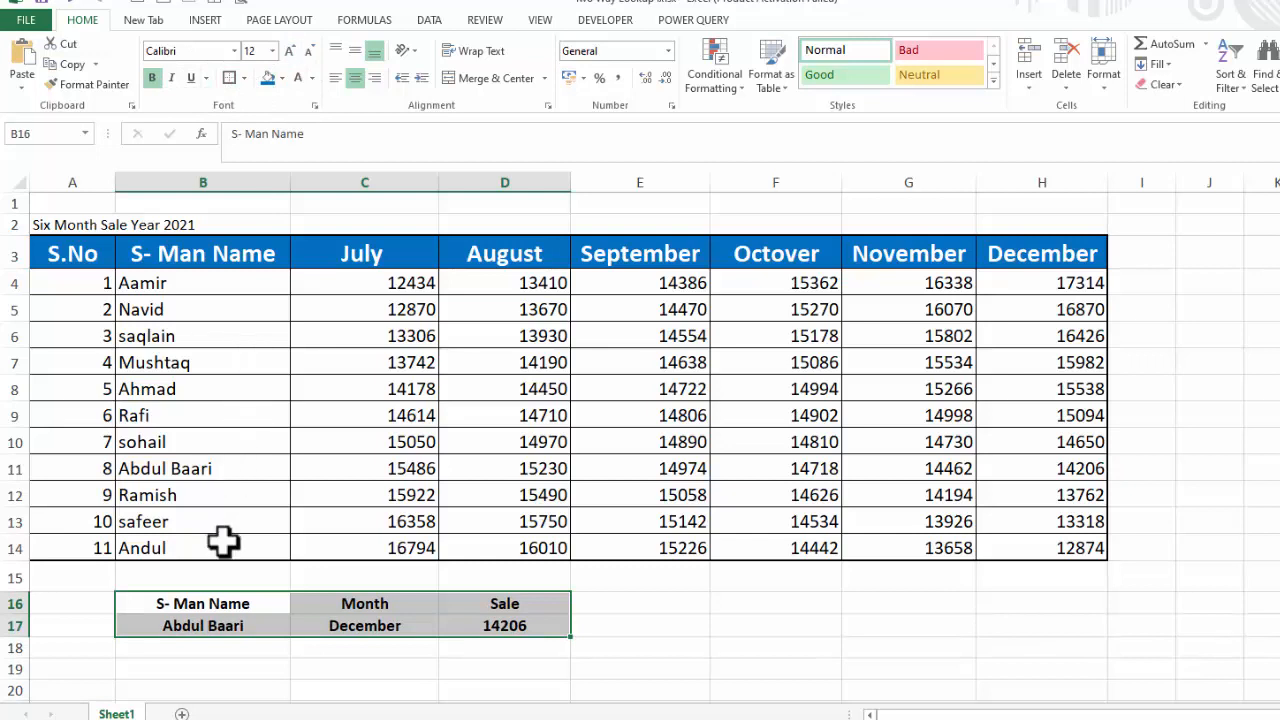
Set the lookup header B16:D16 to font size 16 with blue fill and white text
drag(155, 603, 566, 600)
click(289, 51)
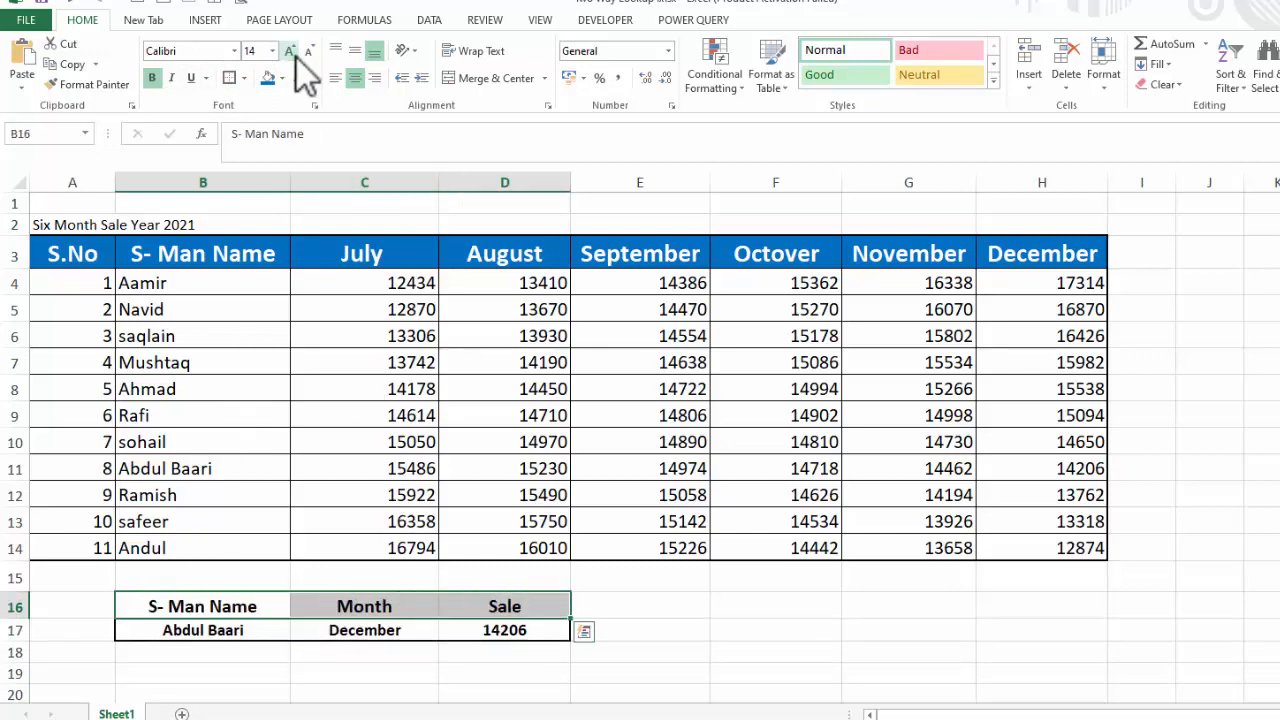
click(289, 51)
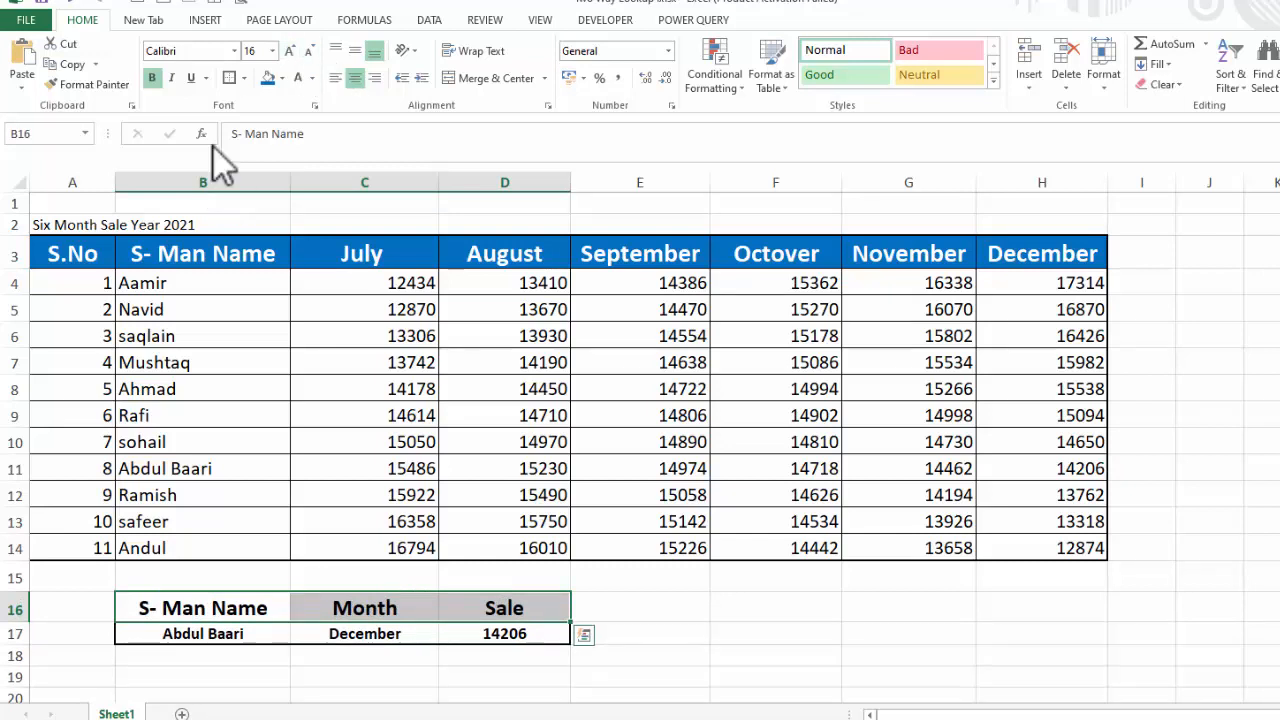
click(268, 78)
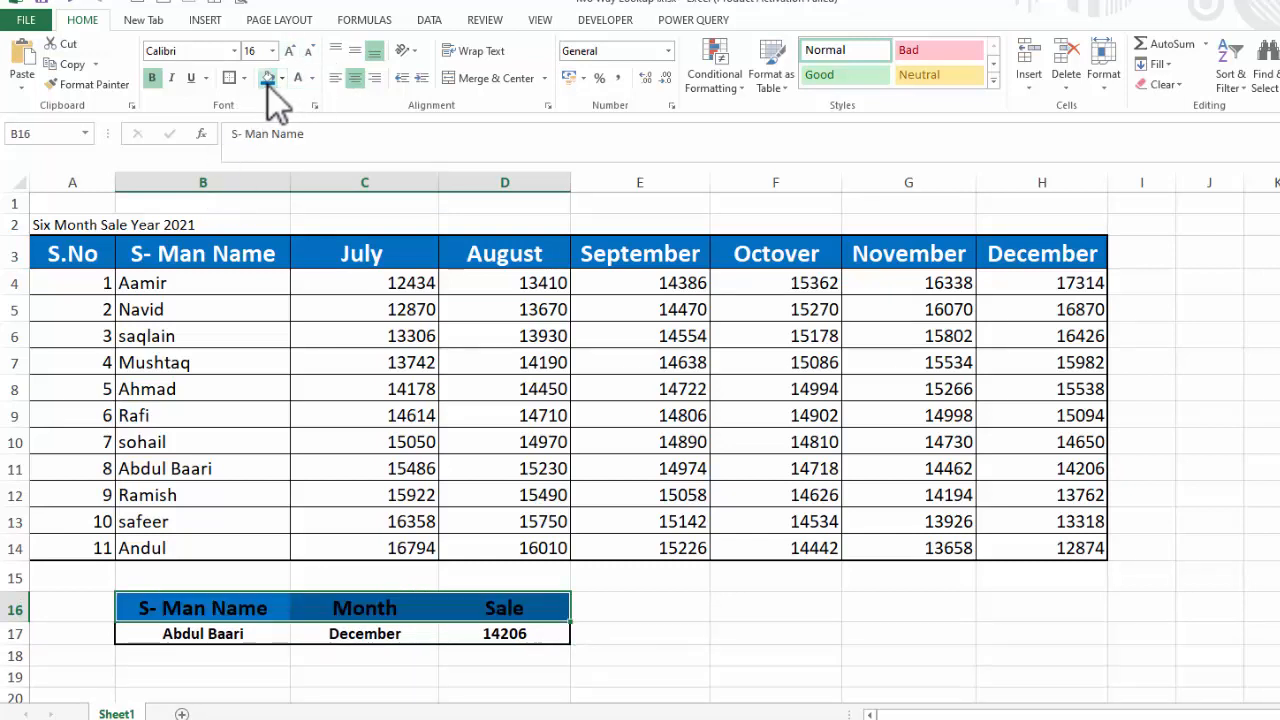
click(298, 79)
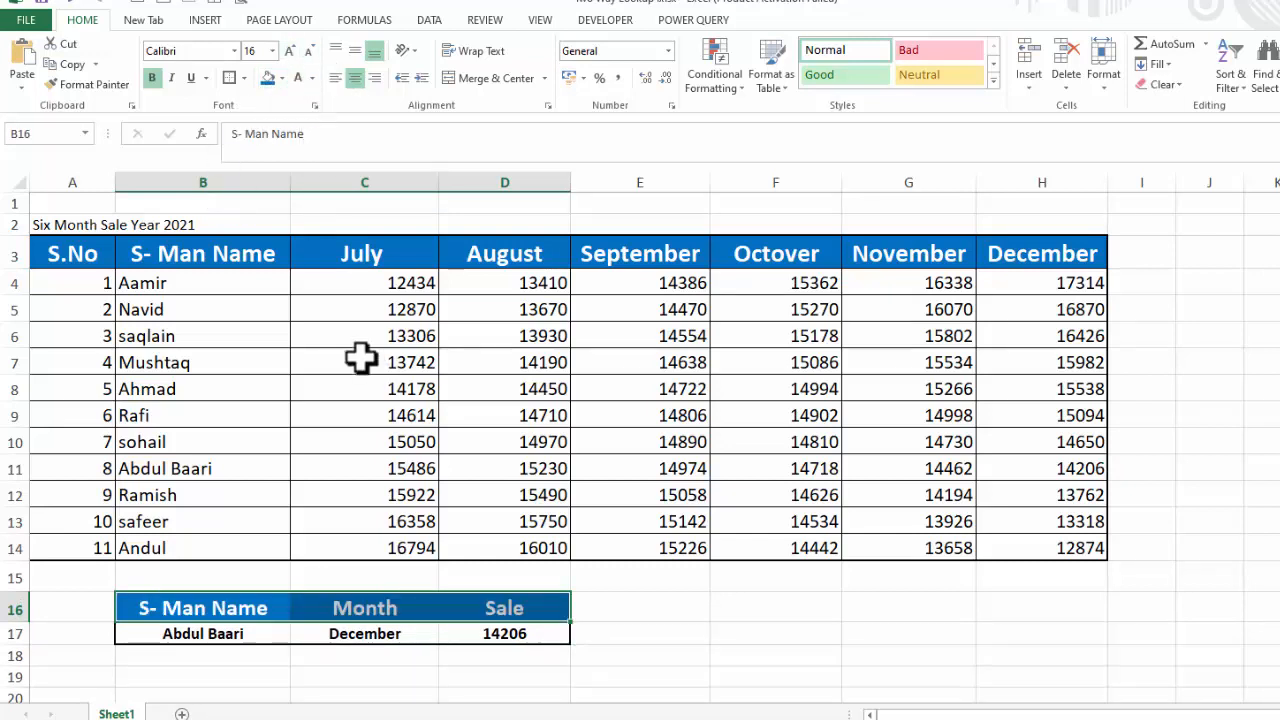
Apply a thick box border around the lookup header cells B16:D16
click(783, 662)
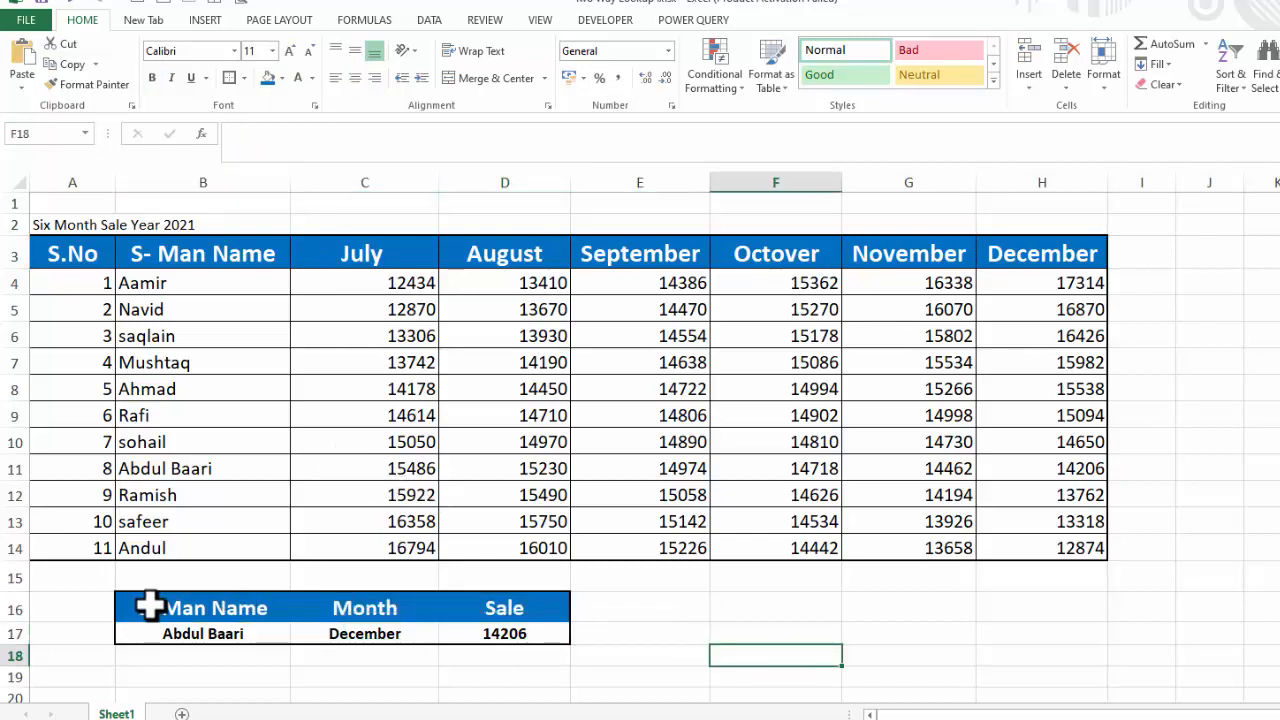
drag(180, 604, 470, 602)
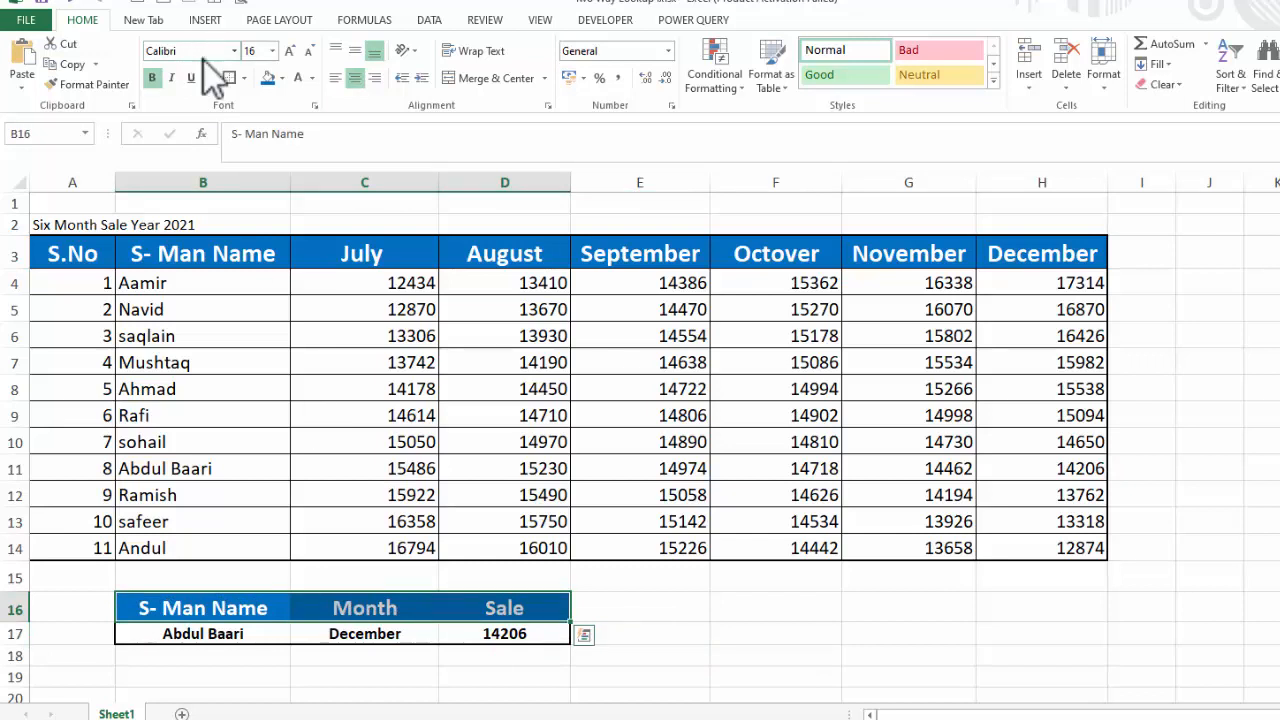
click(229, 78)
click(798, 648)
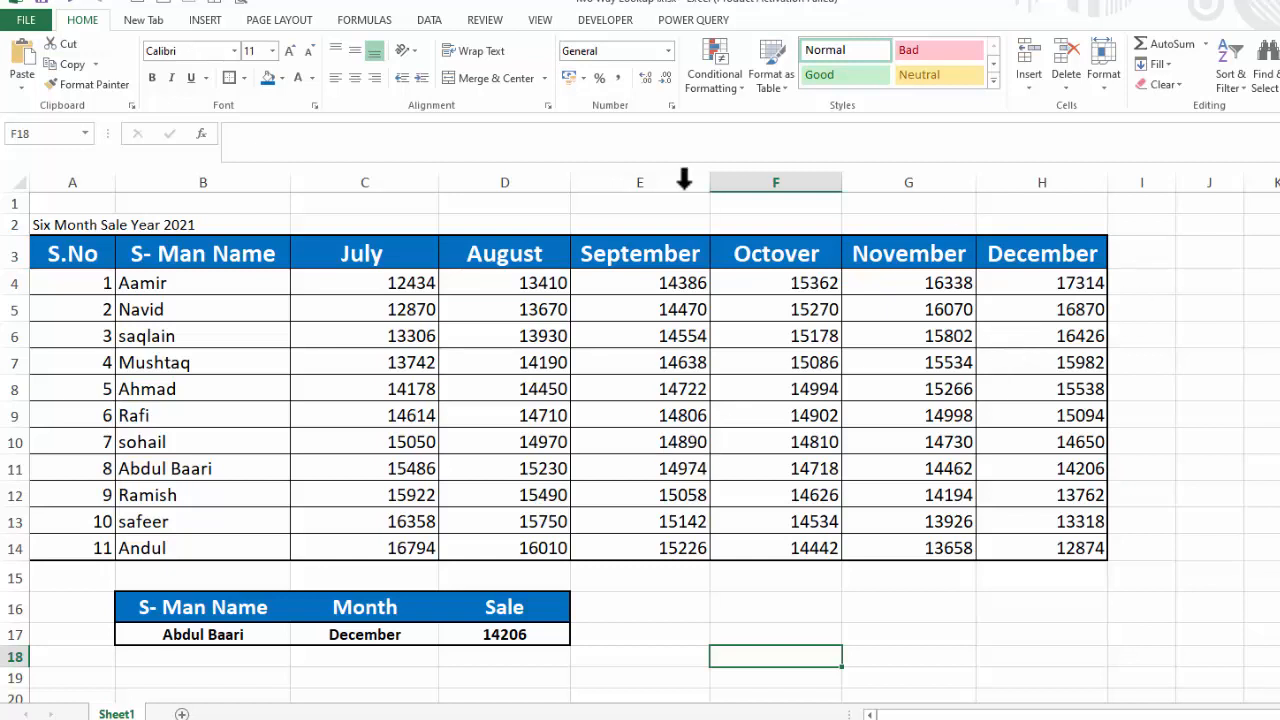
Merge and centre the title "Six Month Sale Year 2021" across A2:H2 and enlarge its font to size 20
drag(47, 227, 996, 229)
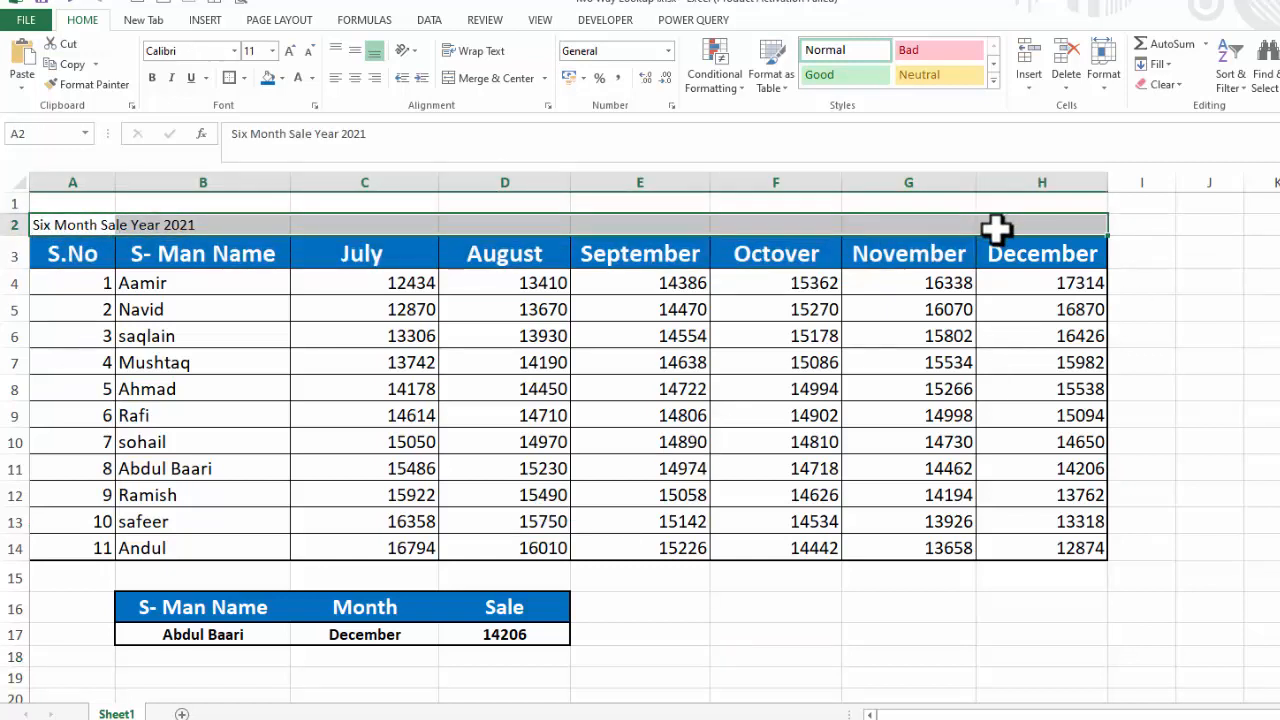
click(500, 79)
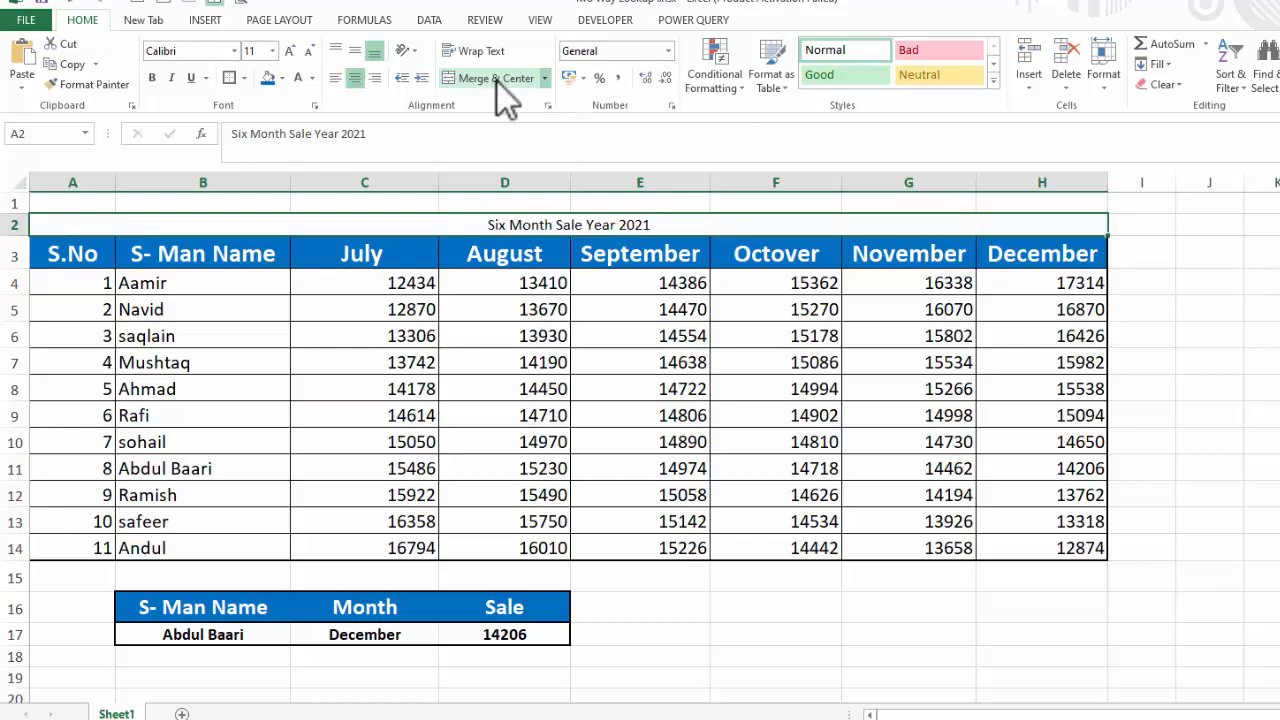
click(290, 50)
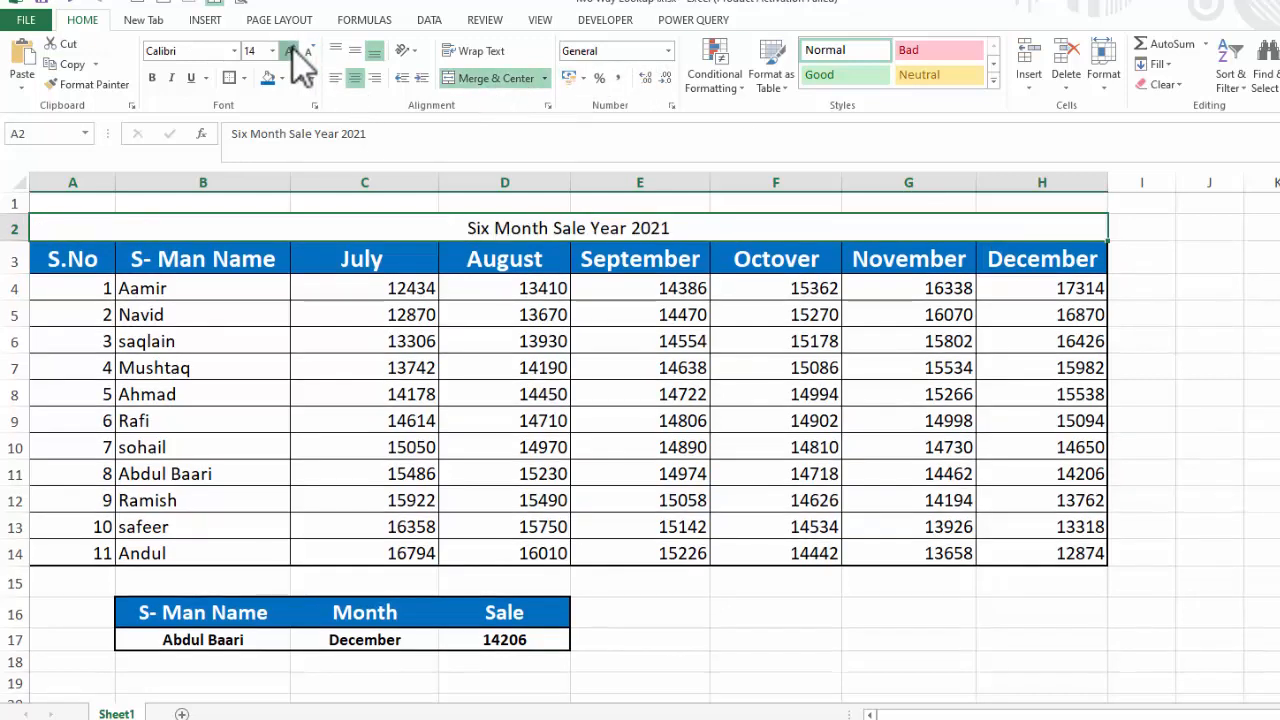
click(290, 50)
click(290, 50)
click(290, 50)
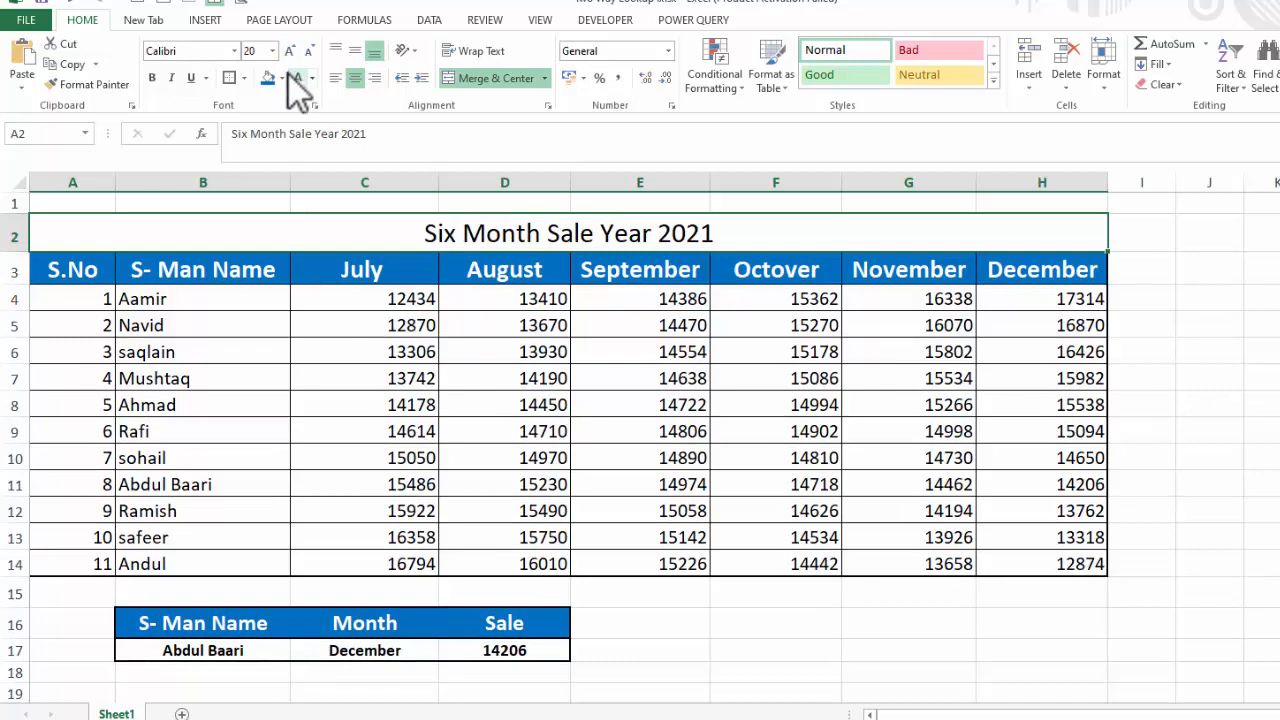
Give the merged title a yellow fill and bold text at font size 24, with a thick box border
click(283, 78)
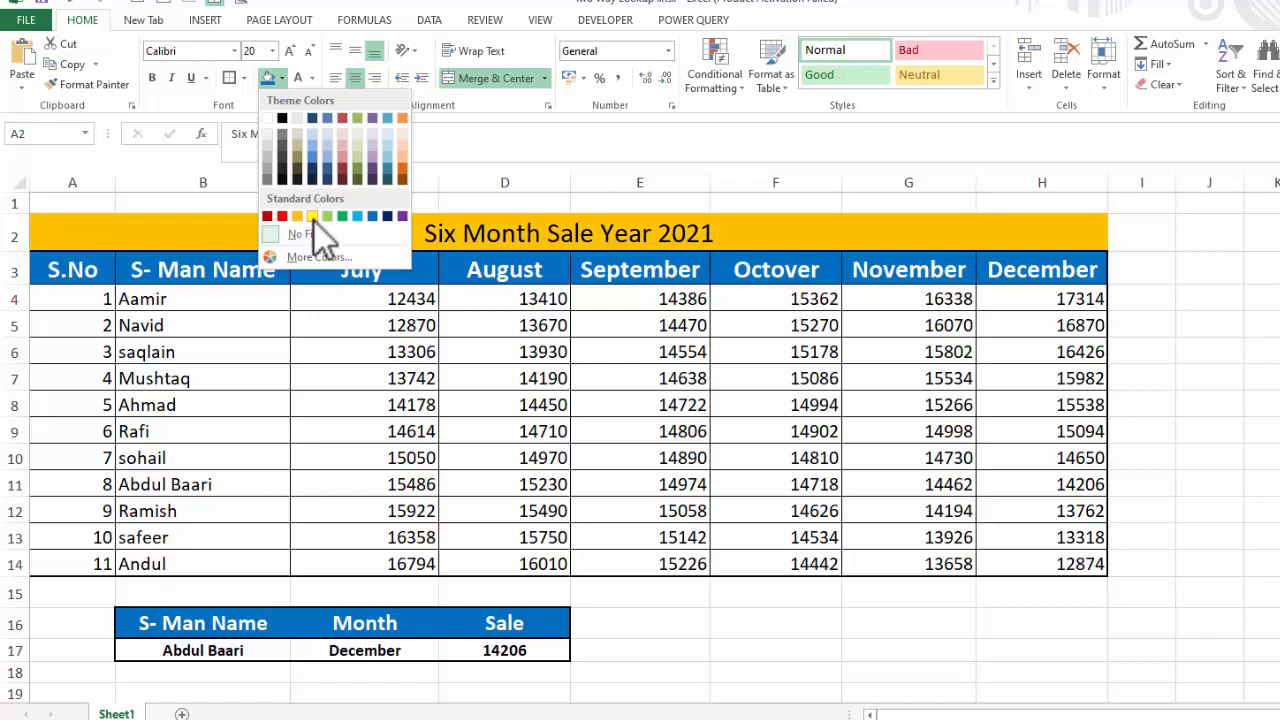
click(311, 217)
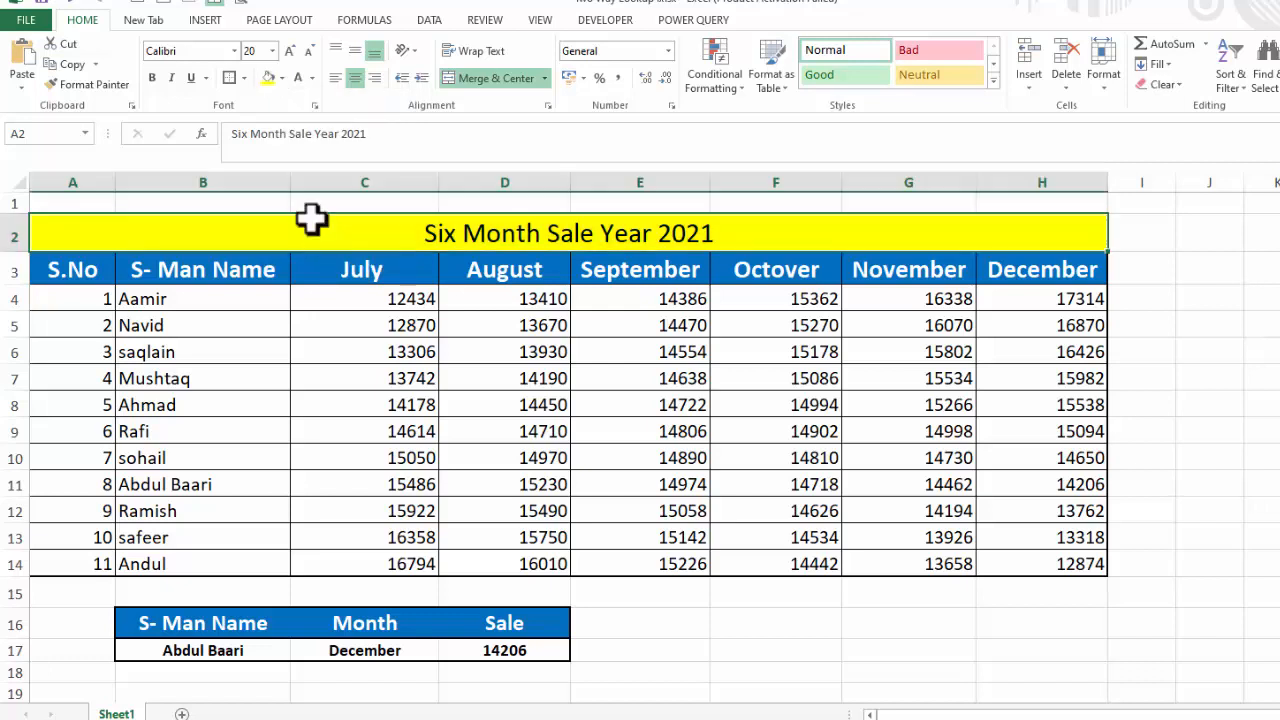
click(153, 78)
click(289, 51)
click(289, 51)
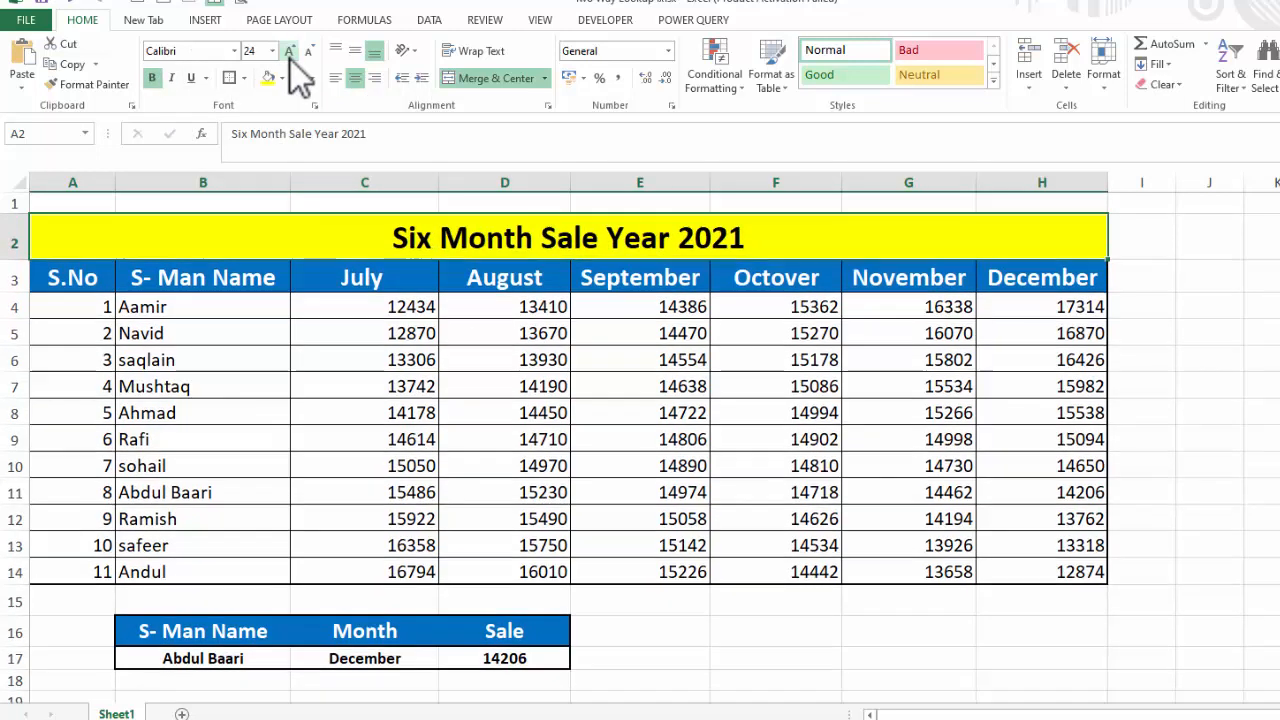
click(1134, 443)
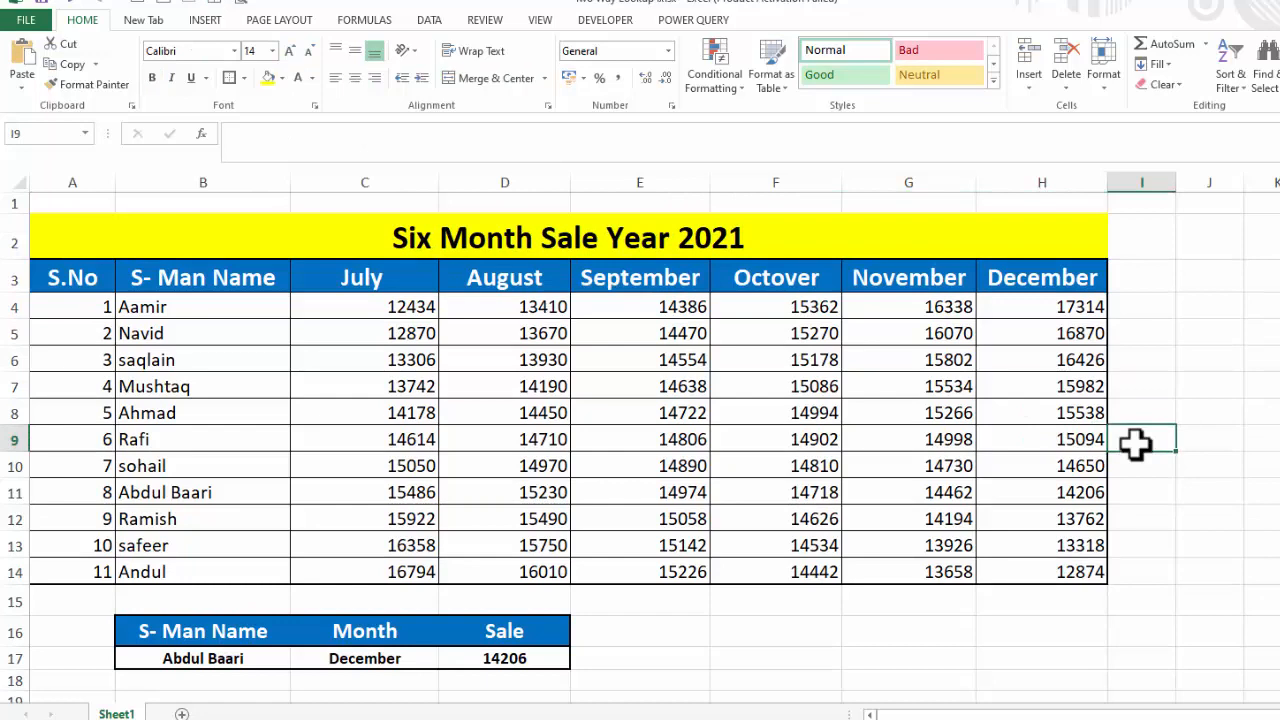
click(382, 228)
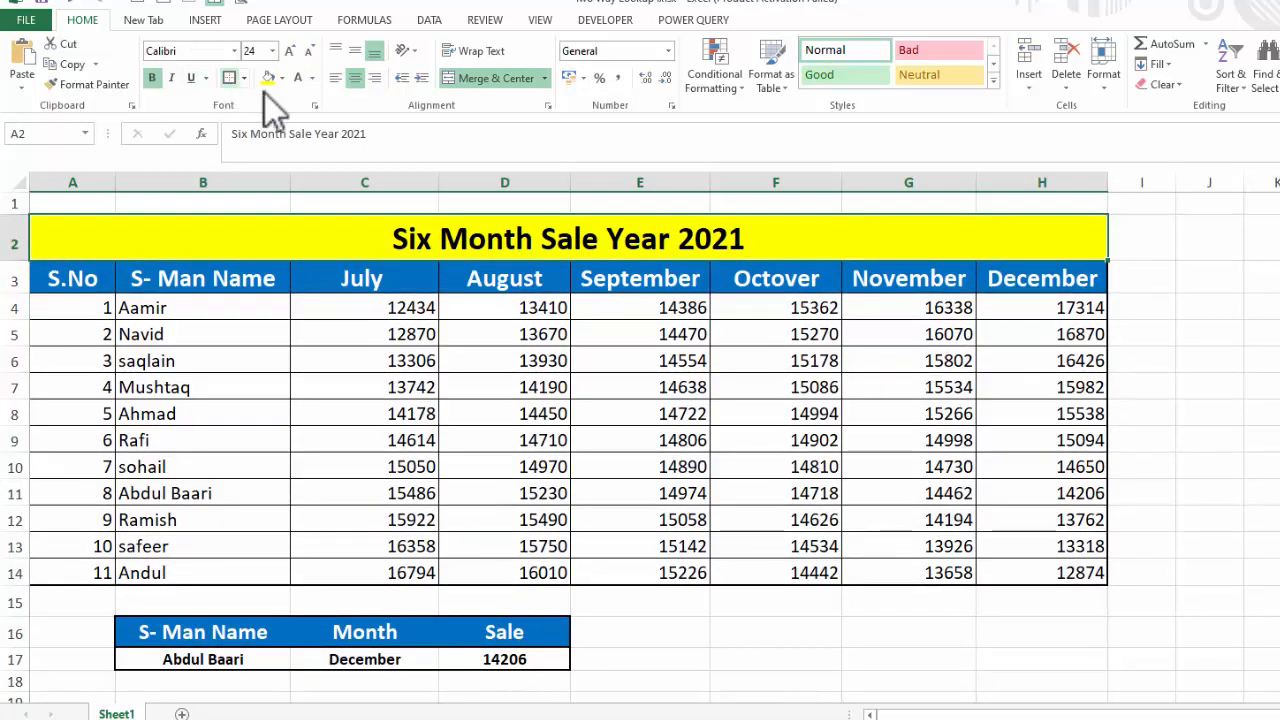
click(1236, 428)
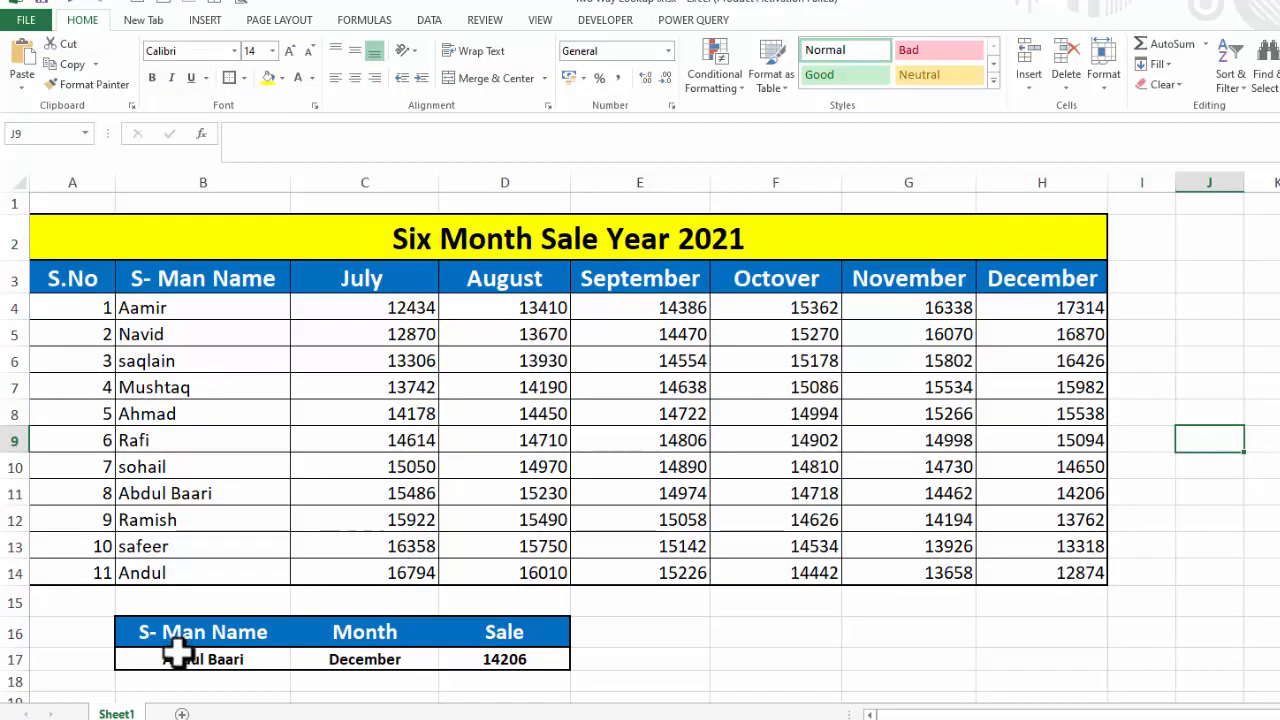
Increase the height of row 17 slightly
click(222, 655)
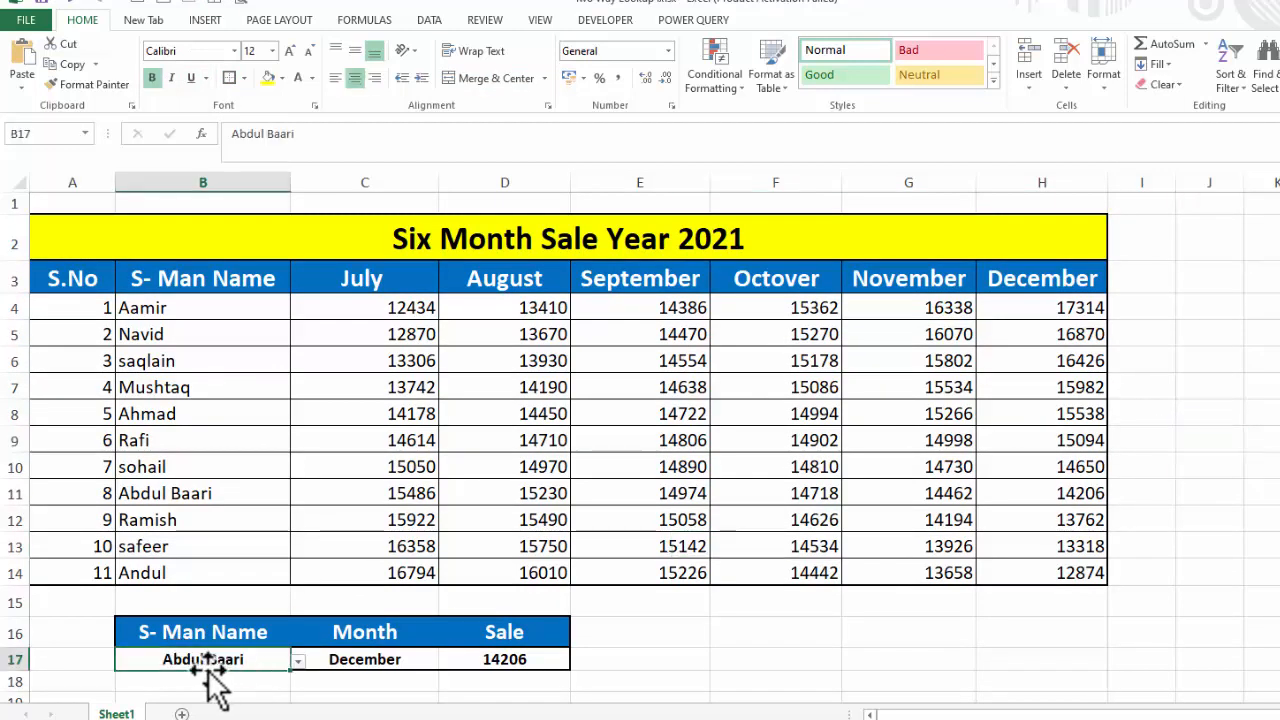
drag(25, 671, 23, 680)
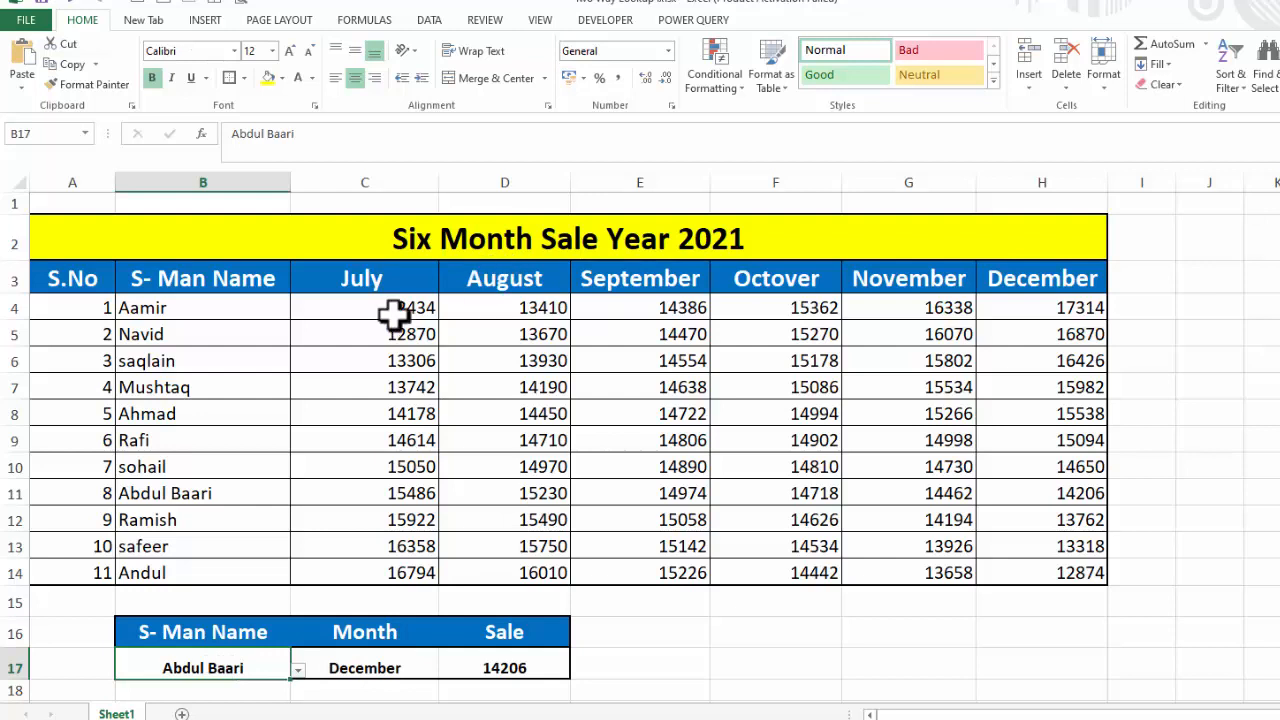
Format the monthly sales figures in C4:H14 with the comma style and one decimal place
drag(397, 317, 1010, 568)
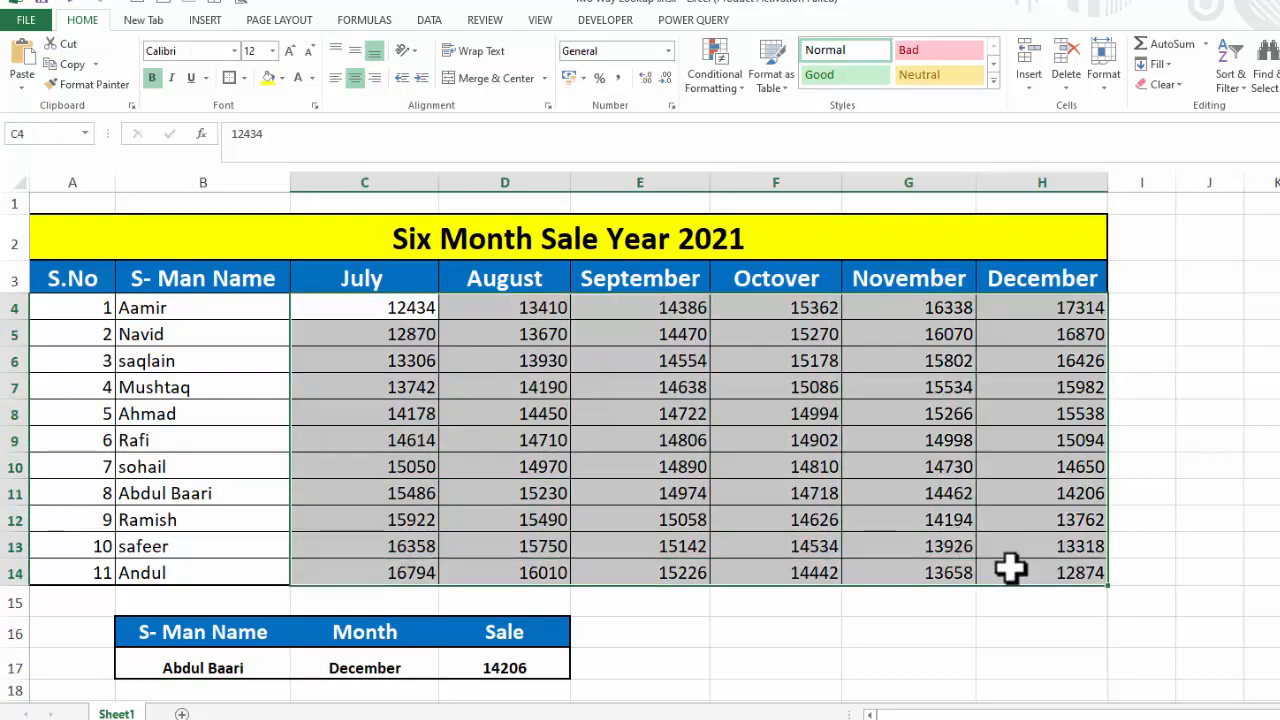
click(655, 83)
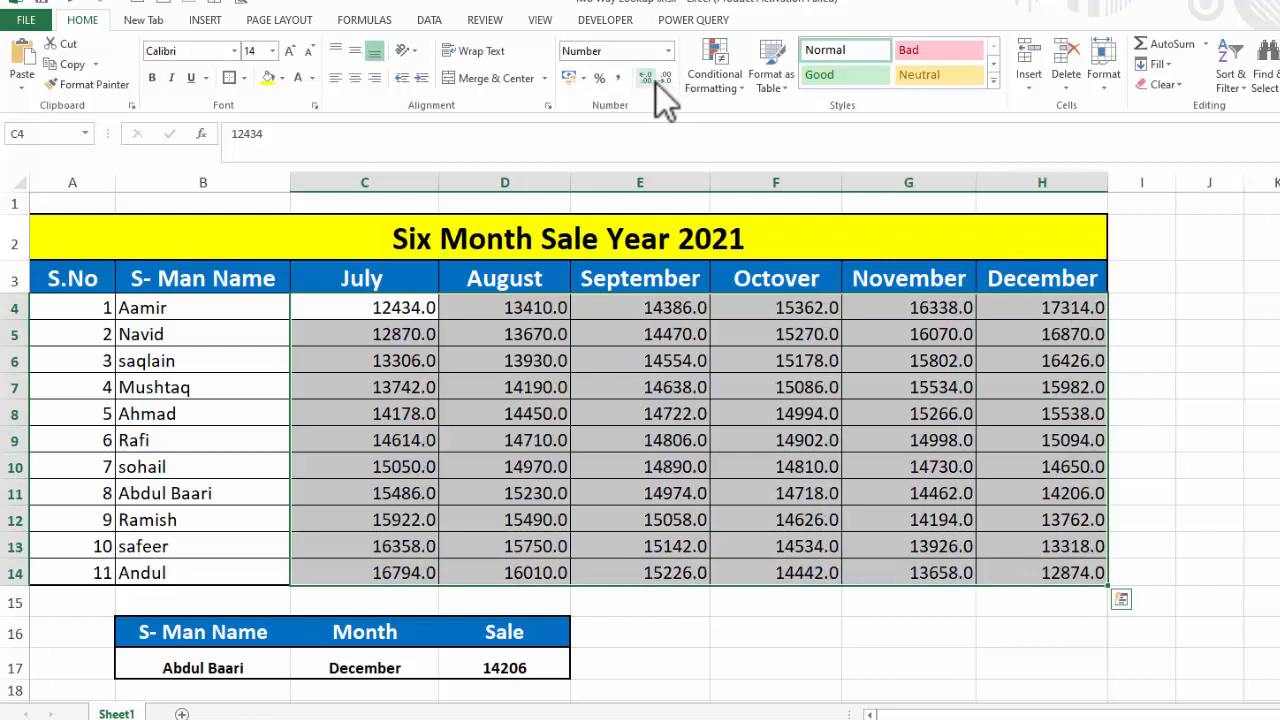
click(656, 84)
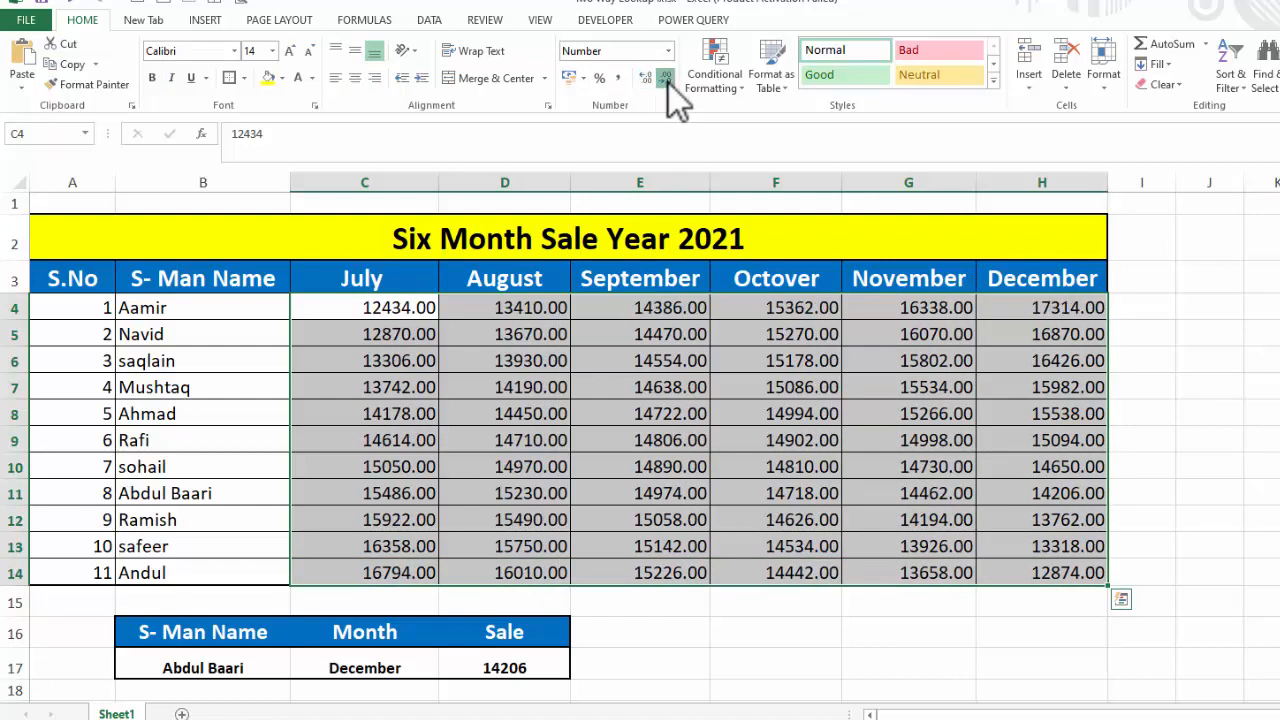
click(666, 80)
click(624, 79)
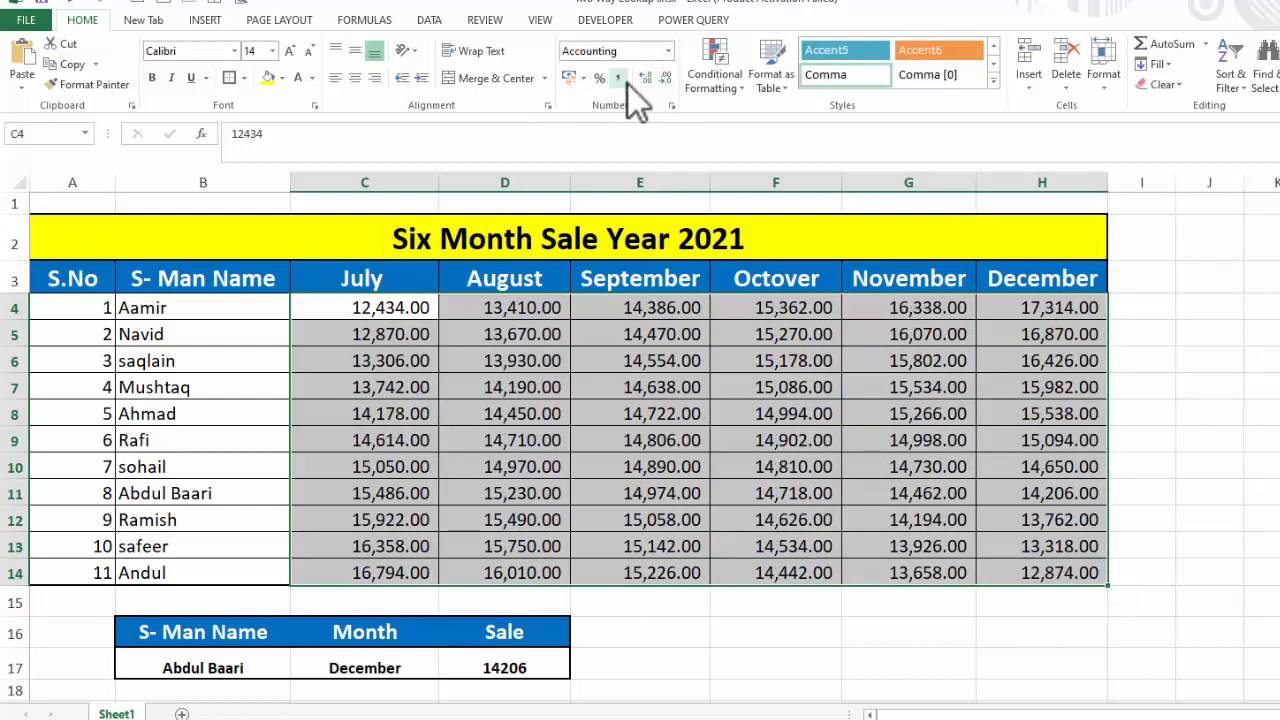
click(648, 79)
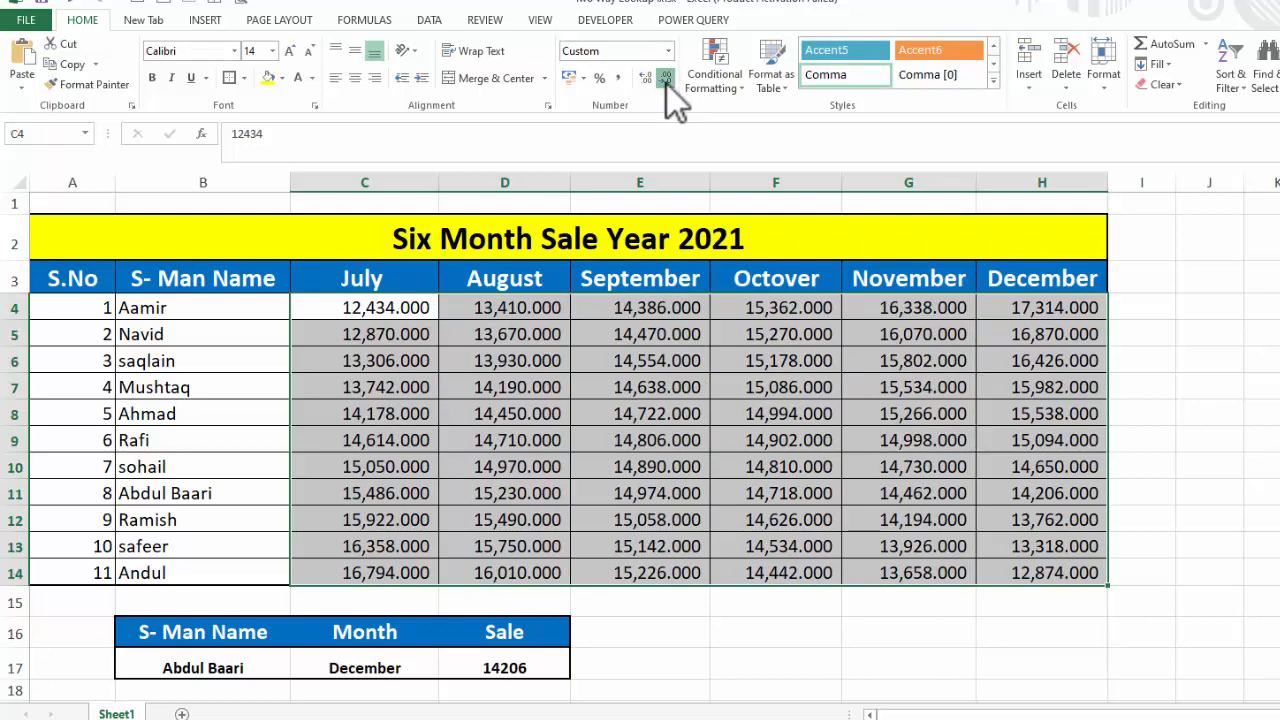
click(665, 80)
click(666, 80)
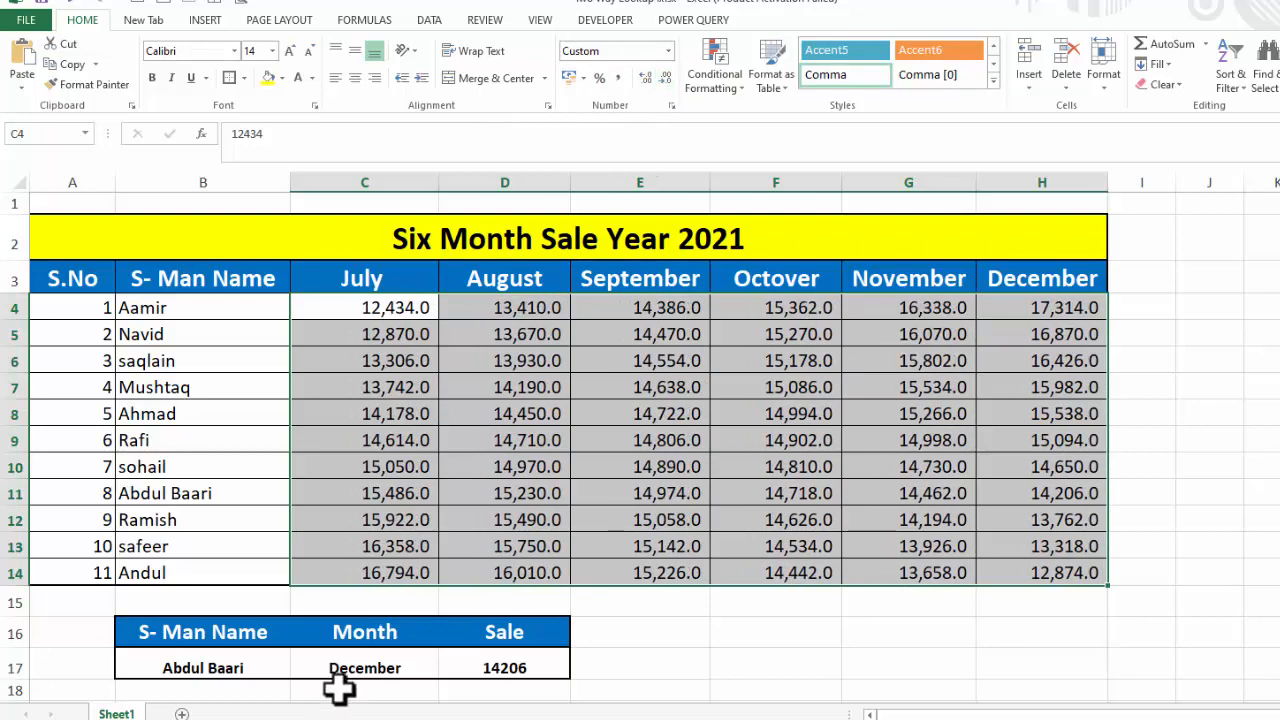
Apply the comma style with one decimal place to the Sale result in D17
click(507, 652)
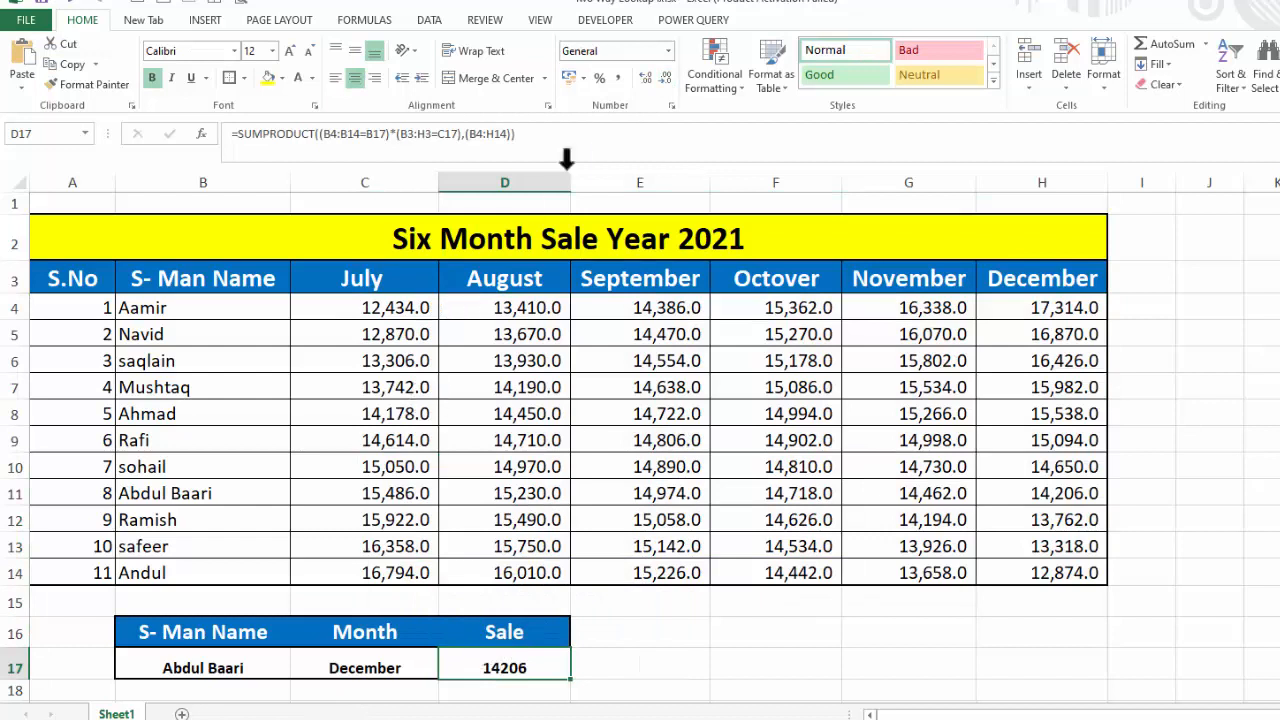
click(618, 80)
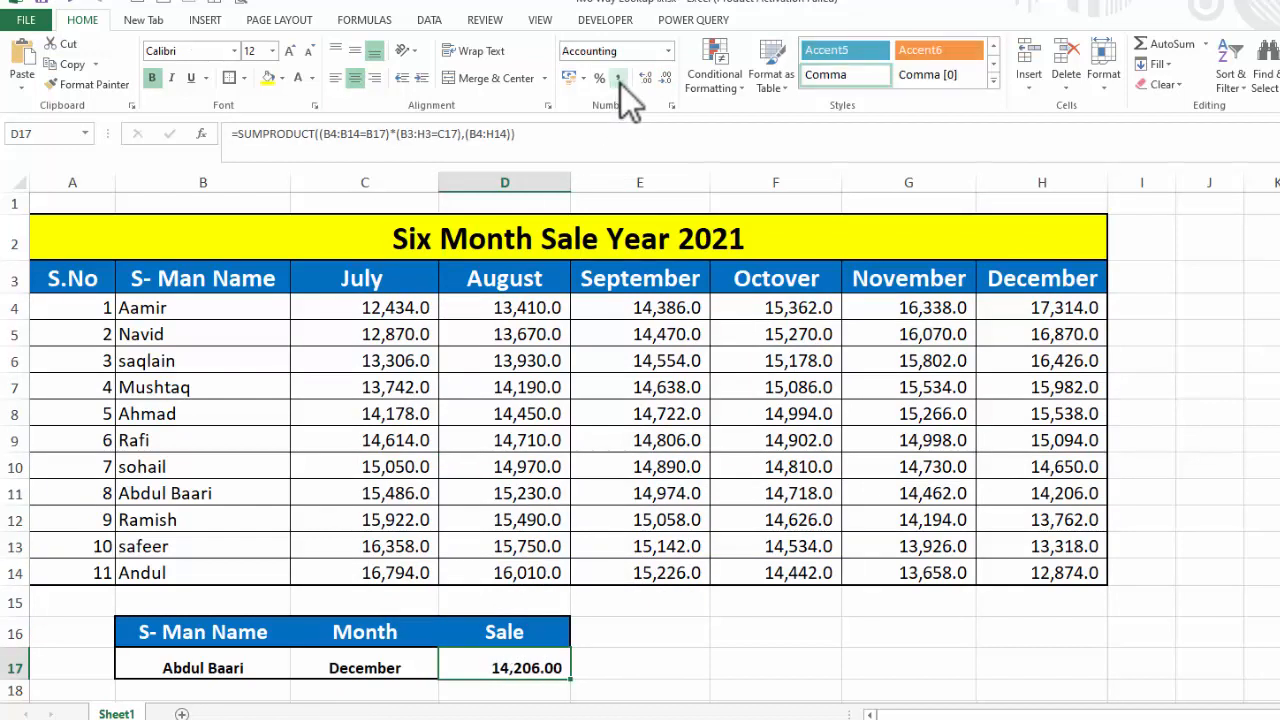
click(665, 80)
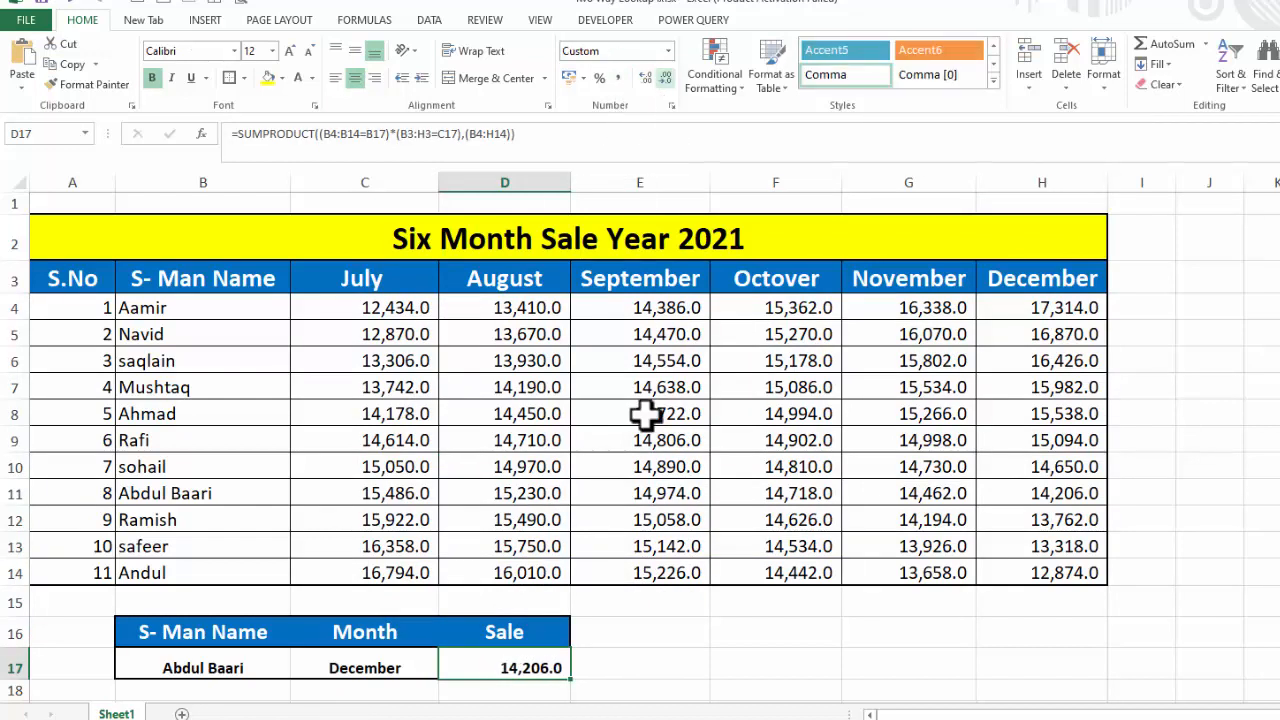
click(1165, 590)
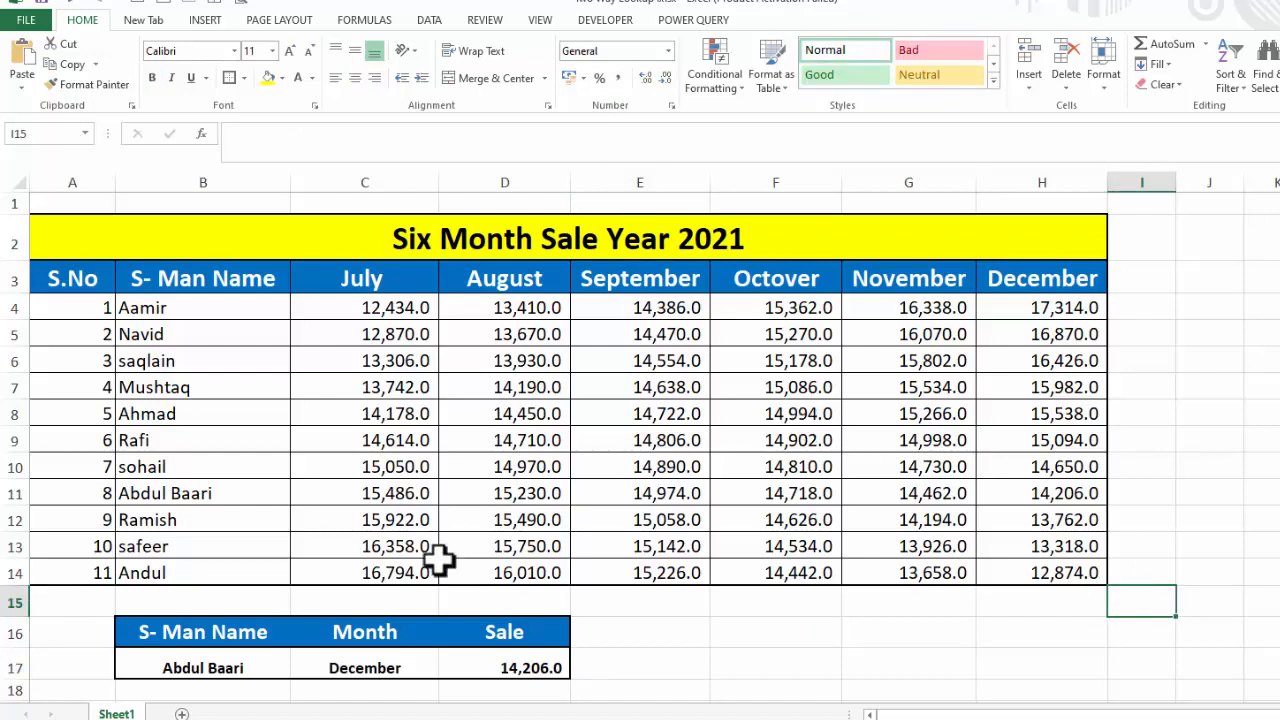
Enlarge the text of the whole lookup block B16:D17 to font size 18
drag(205, 664, 316, 660)
drag(214, 628, 500, 663)
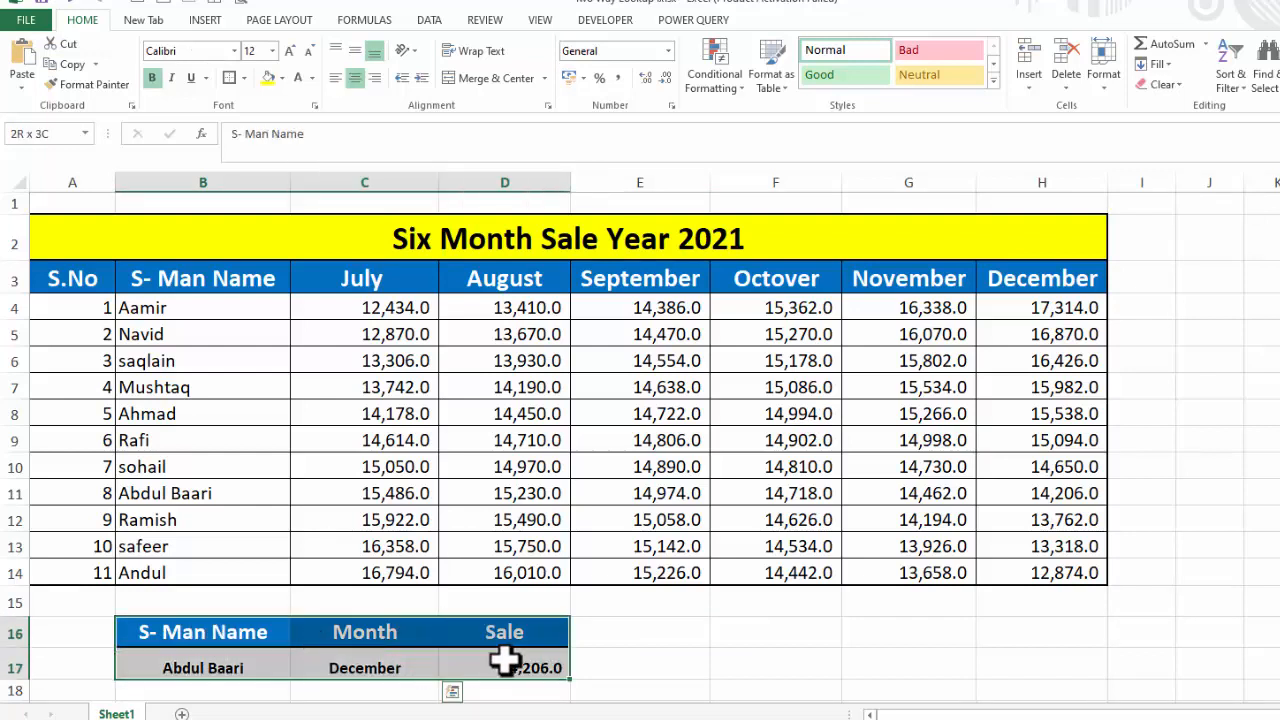
click(290, 50)
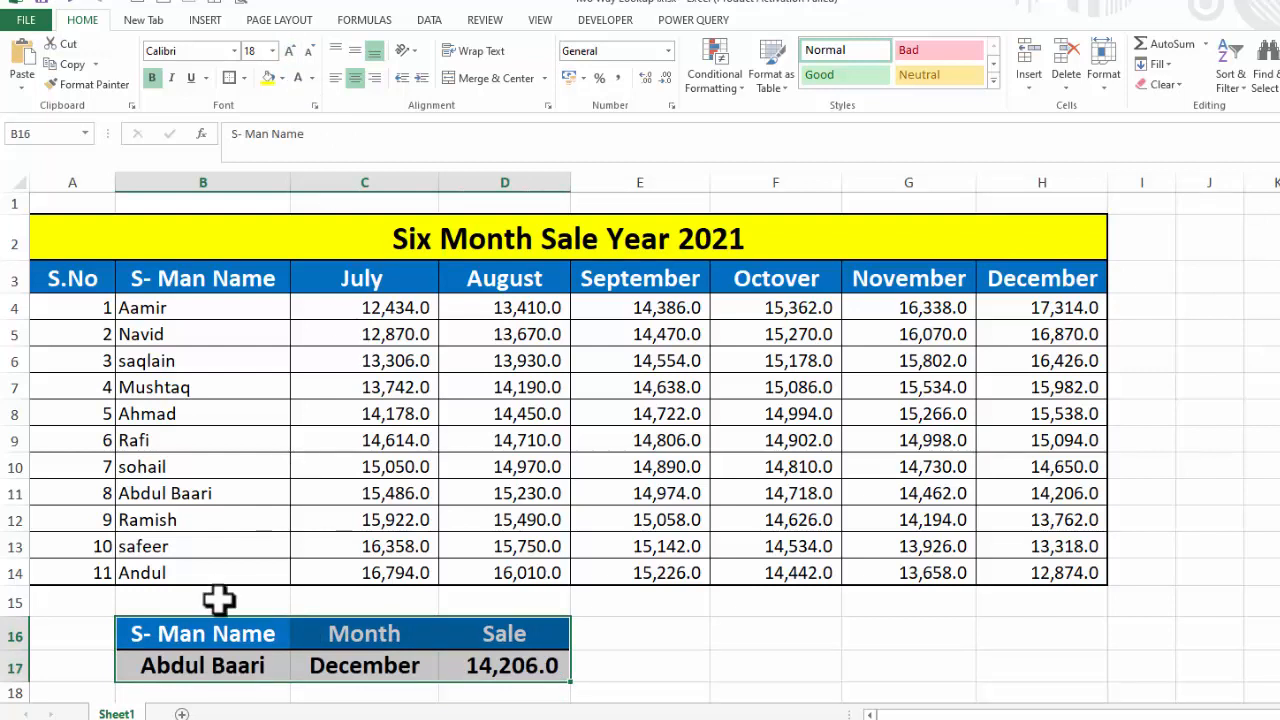
Reduce the lookup values in B17:D17 to font size 16
drag(198, 642, 241, 636)
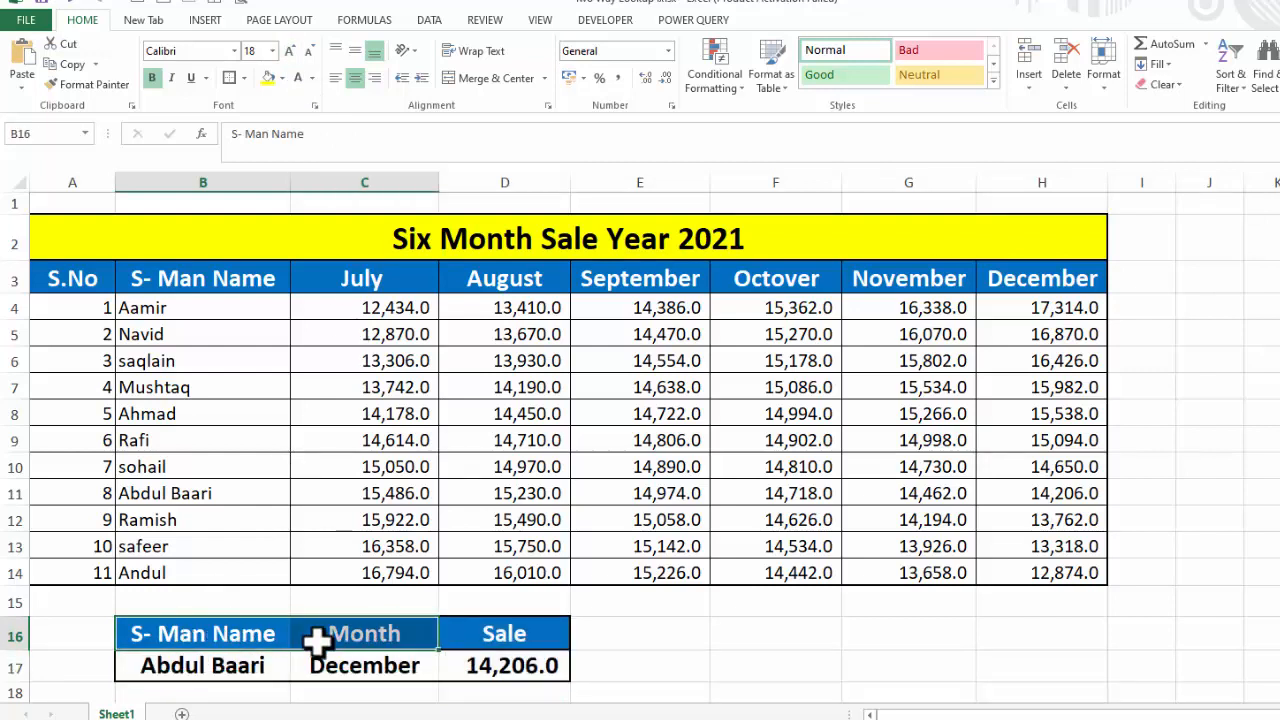
drag(183, 666, 472, 664)
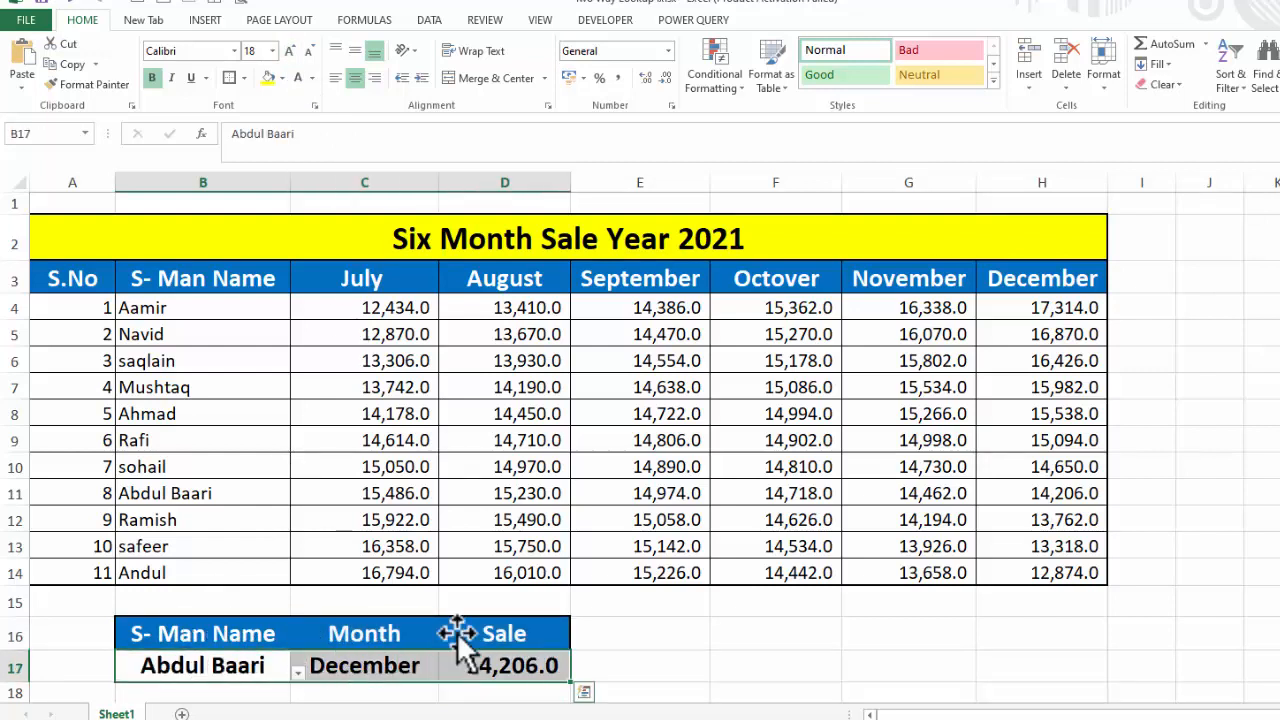
click(311, 52)
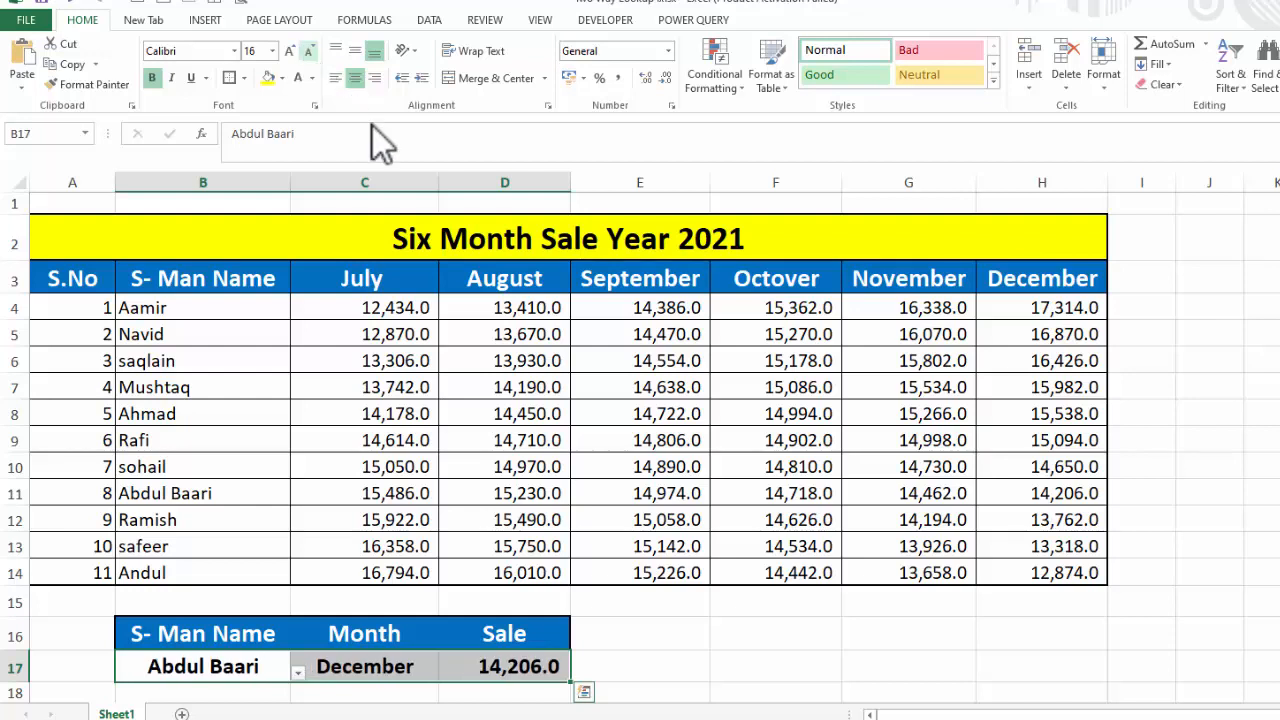
click(880, 625)
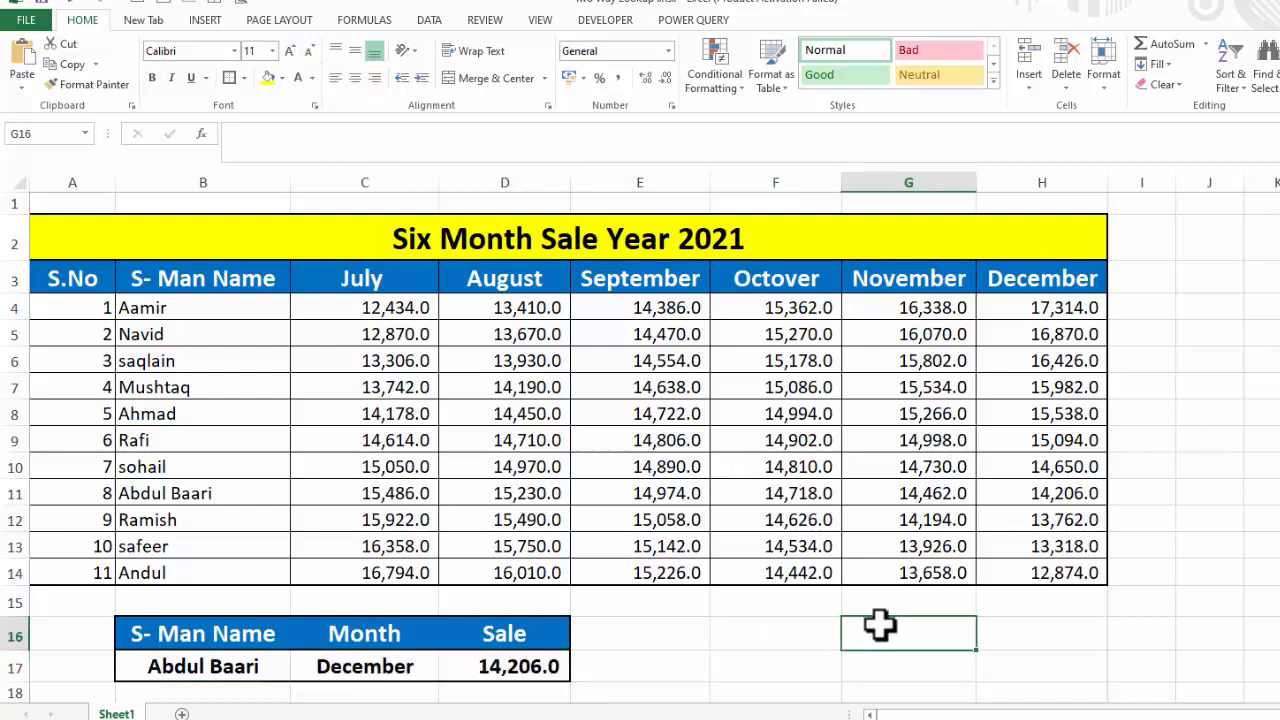